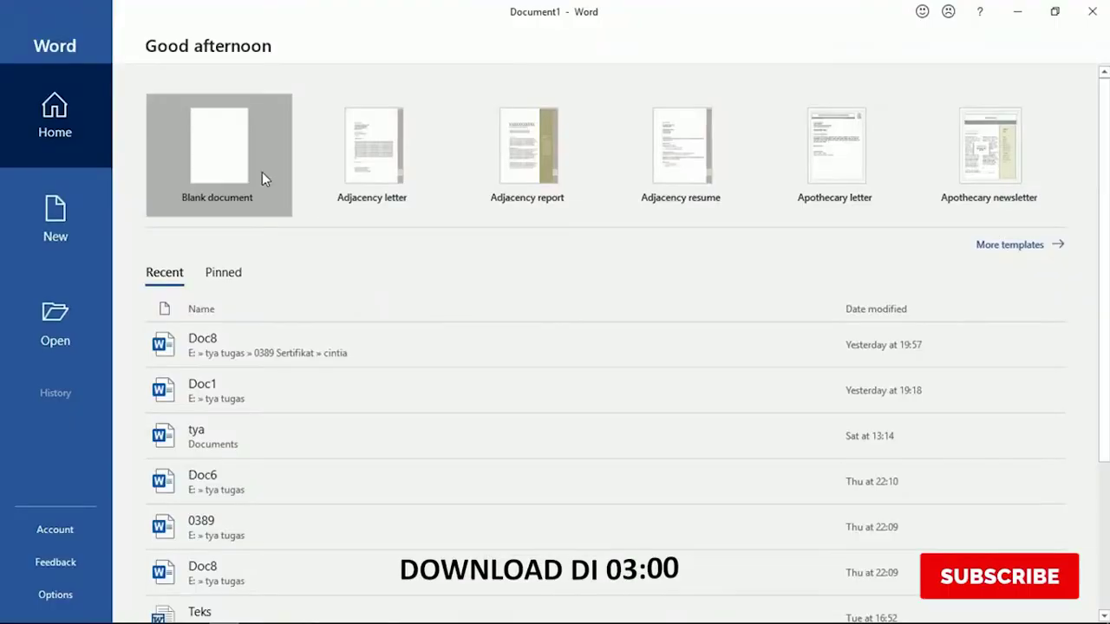
Start a new blank document (Document1) from the Word start screen.
{"action": "left_click", "coordinate": [262, 172]}
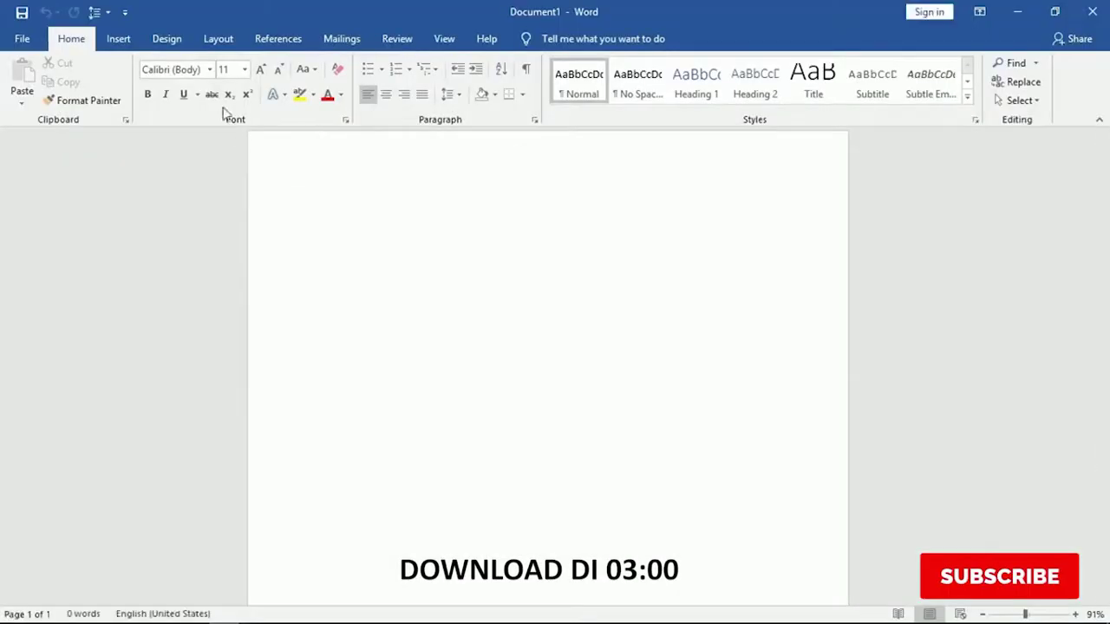
Set the page's paper size, switch to landscape orientation, and apply Narrow margins.
{"action": "left_click", "coordinate": [217, 45]}
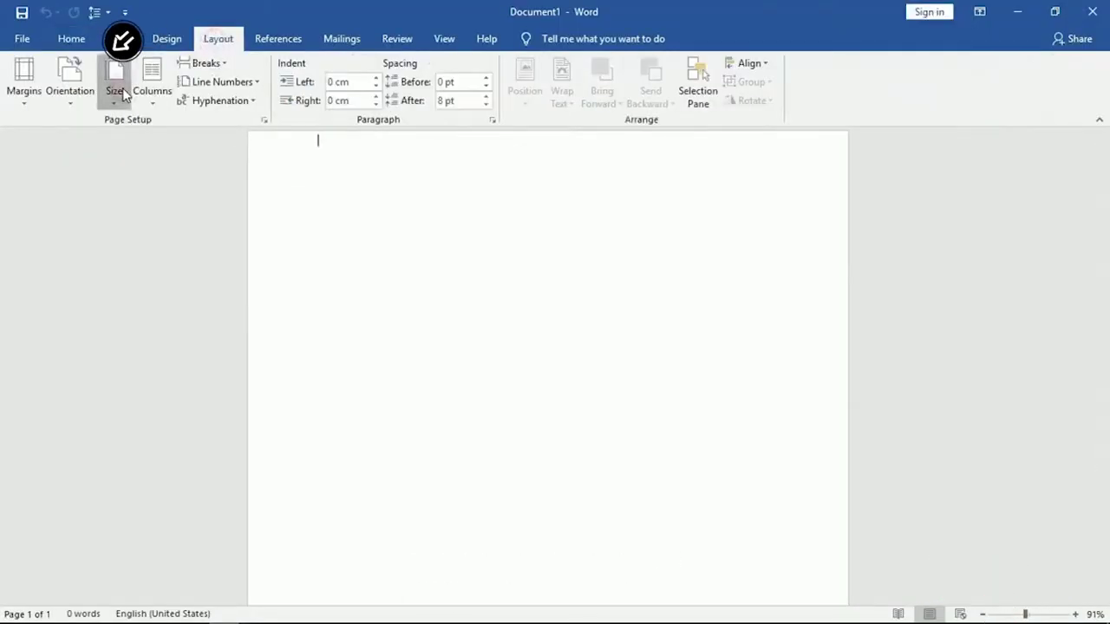
{"action": "left_click", "coordinate": [122, 89]}
{"action": "left_click", "coordinate": [130, 164]}
{"action": "left_click", "coordinate": [69, 86]}
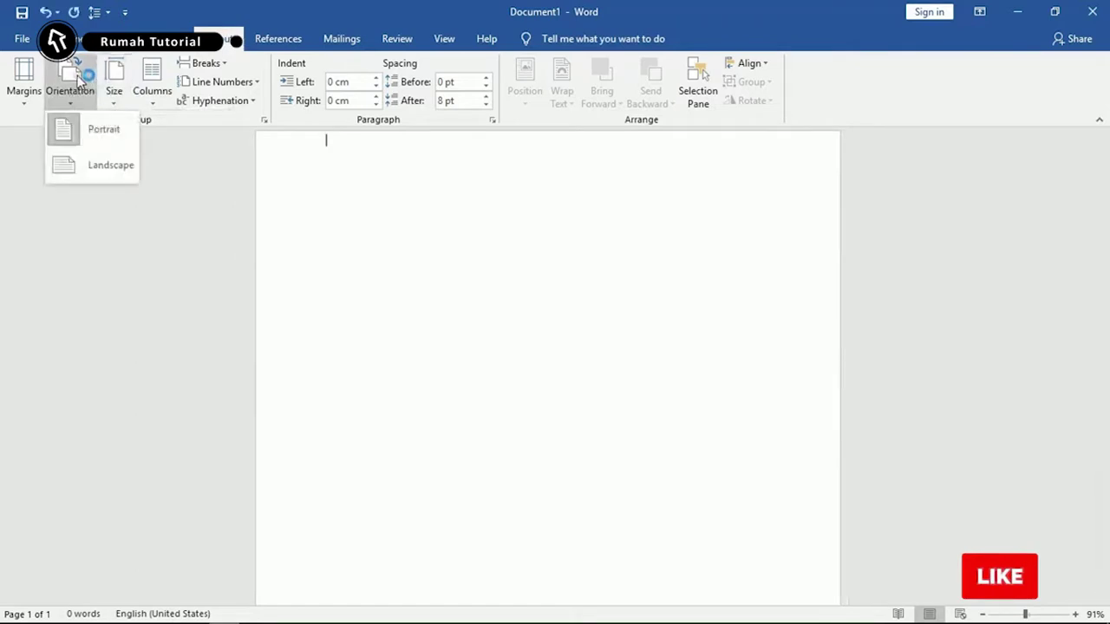
{"action": "left_click", "coordinate": [86, 160]}
{"action": "left_click", "coordinate": [23, 82]}
{"action": "left_click", "coordinate": [49, 234]}
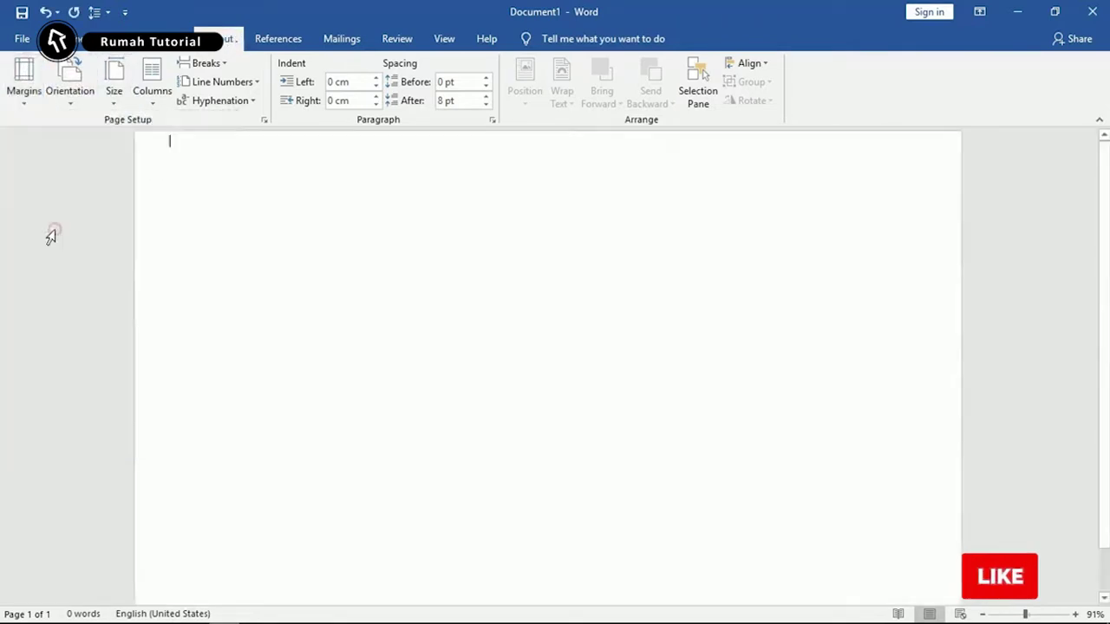
Pick the Rectangle shape from the Insert Shapes gallery.
{"action": "left_click", "coordinate": [102, 39]}
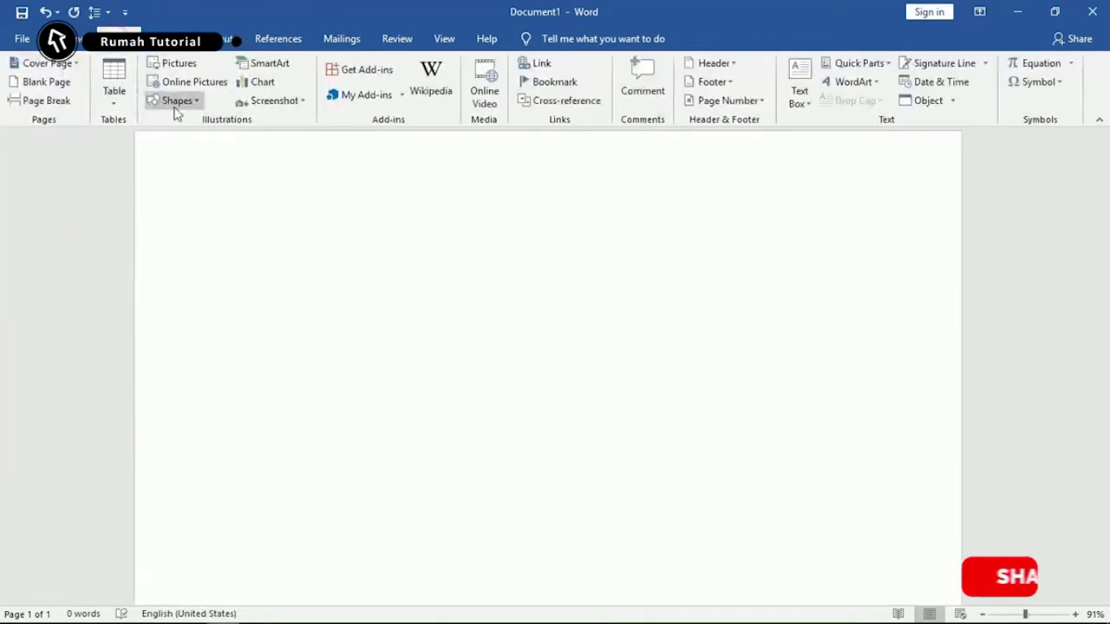
{"action": "left_click", "coordinate": [175, 101]}
{"action": "left_click", "coordinate": [201, 139]}
Draw a rectangle near the top-left and size it to 5,5 cm by 8,5 cm.
{"action": "left_click_drag", "start_coordinate": [193, 153], "coordinate": [460, 315]}
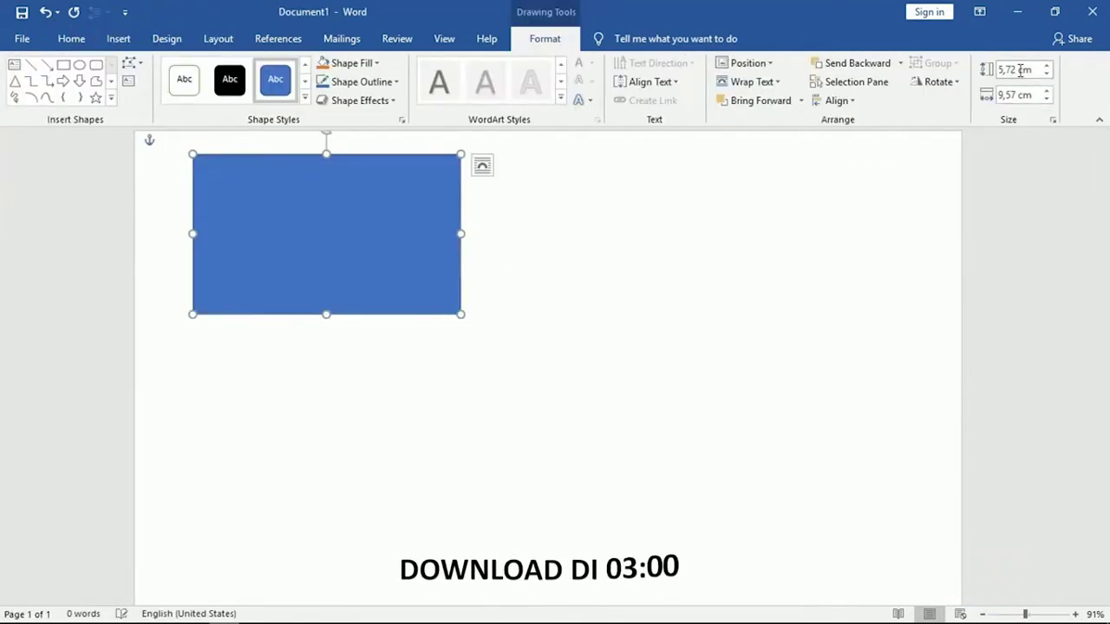
{"action": "type", "text": "5,5"}
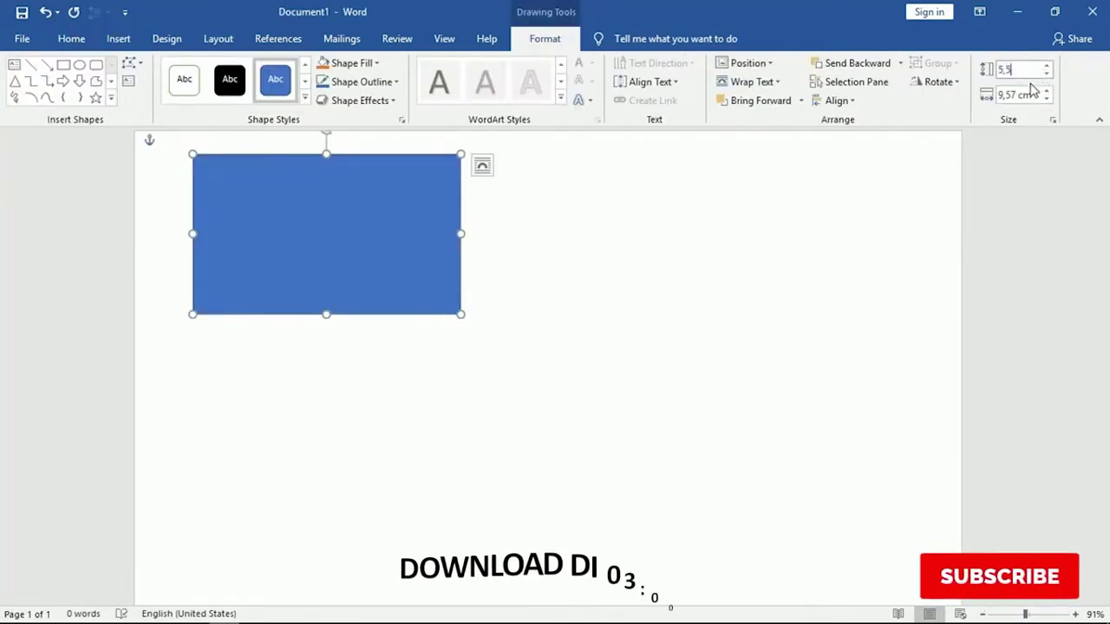
{"action": "left_click", "coordinate": [1011, 95]}
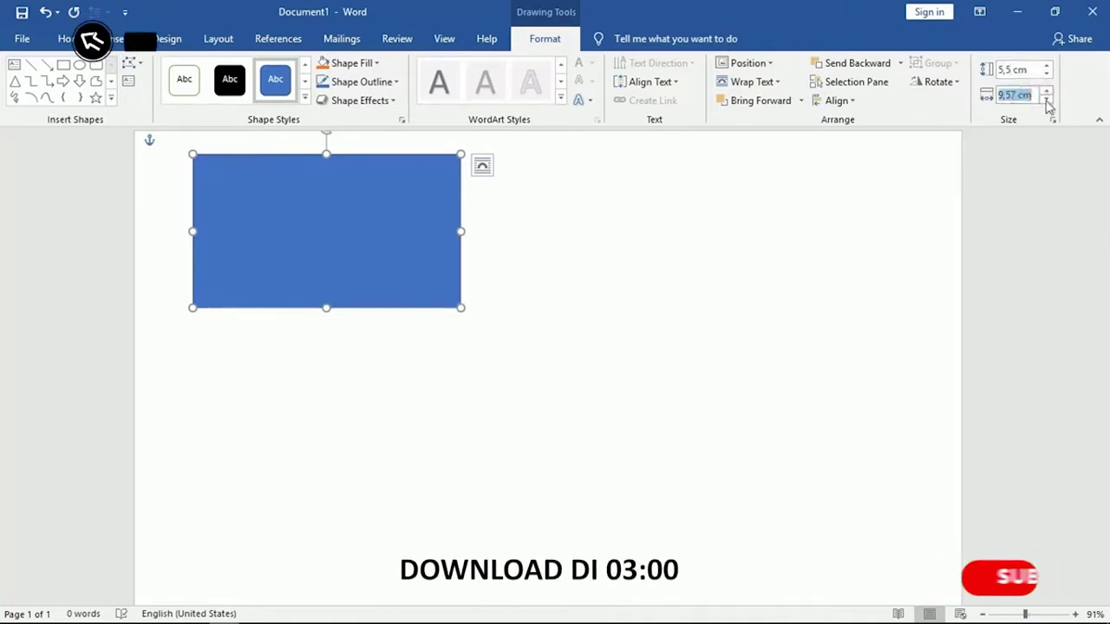
{"action": "type", "text": "8"}
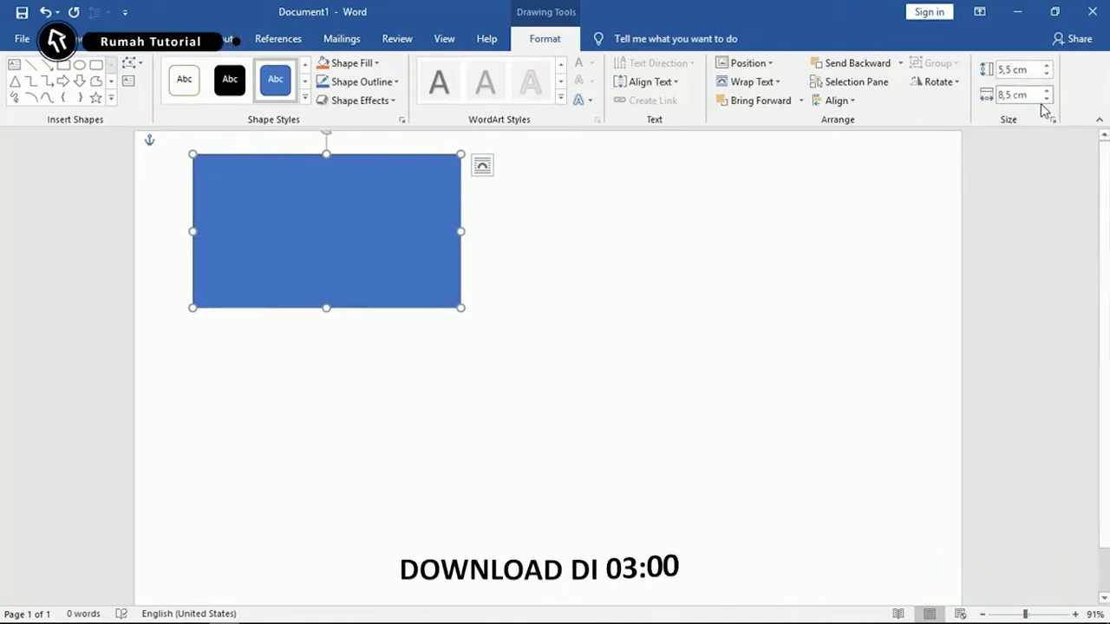
{"action": "key", "text": "Return"}
Begin a picture fill for the rectangle, browsing local files instead of online.
{"action": "left_click", "coordinate": [347, 62]}
{"action": "left_click", "coordinate": [355, 248]}
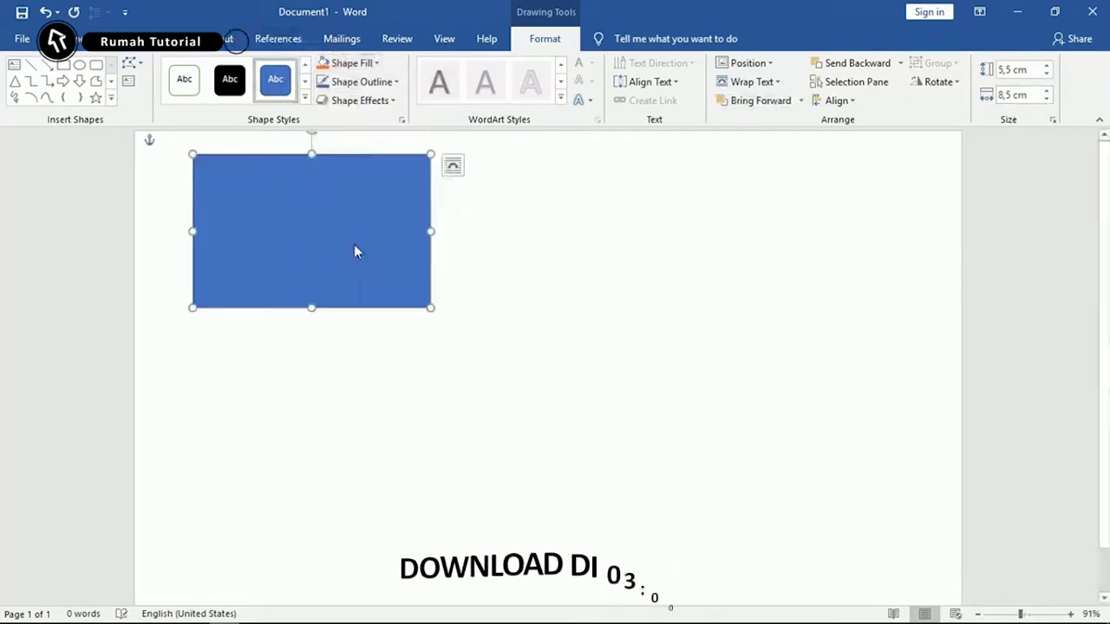
{"action": "left_click", "coordinate": [539, 359]}
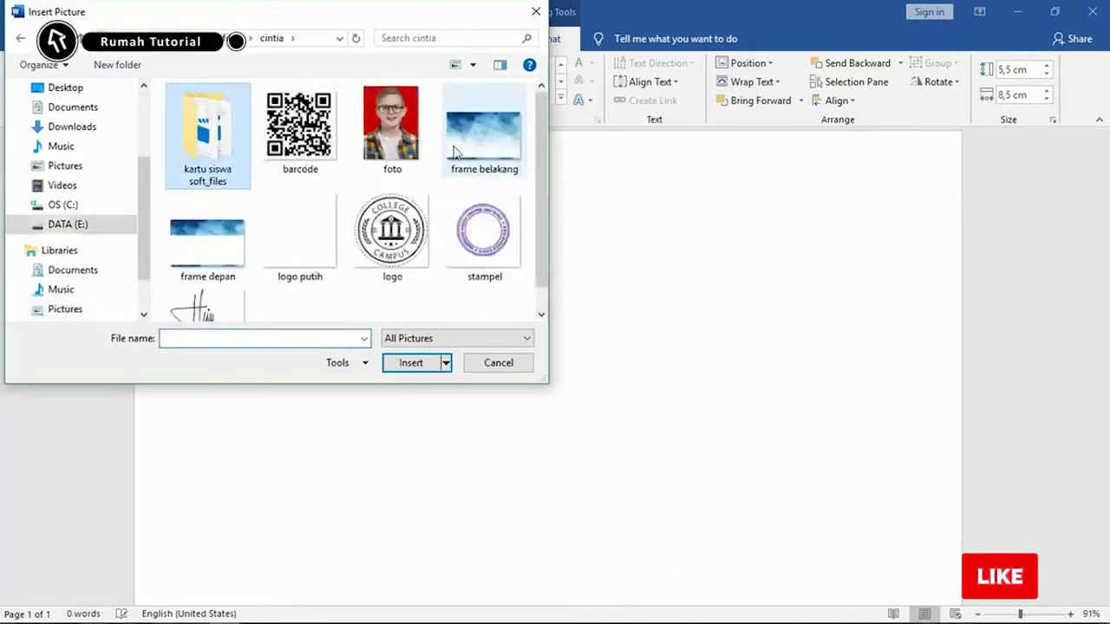
Fill the rectangle with the frame belakang image and remove its outline.
{"action": "double_click", "coordinate": [456, 153]}
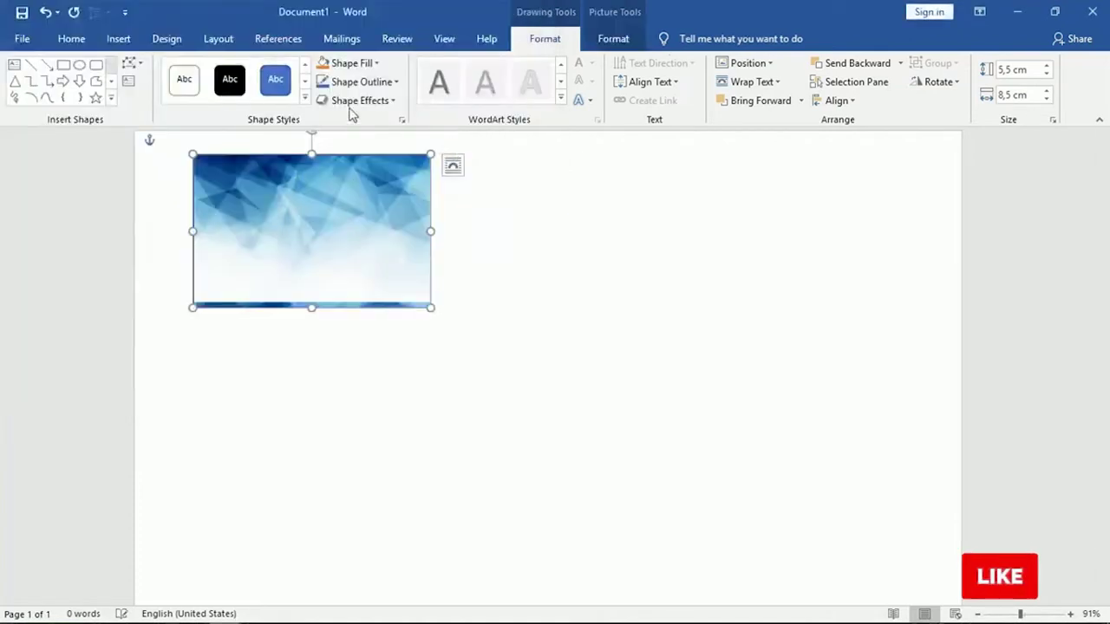
{"action": "left_click", "coordinate": [361, 83]}
{"action": "left_click", "coordinate": [379, 226]}
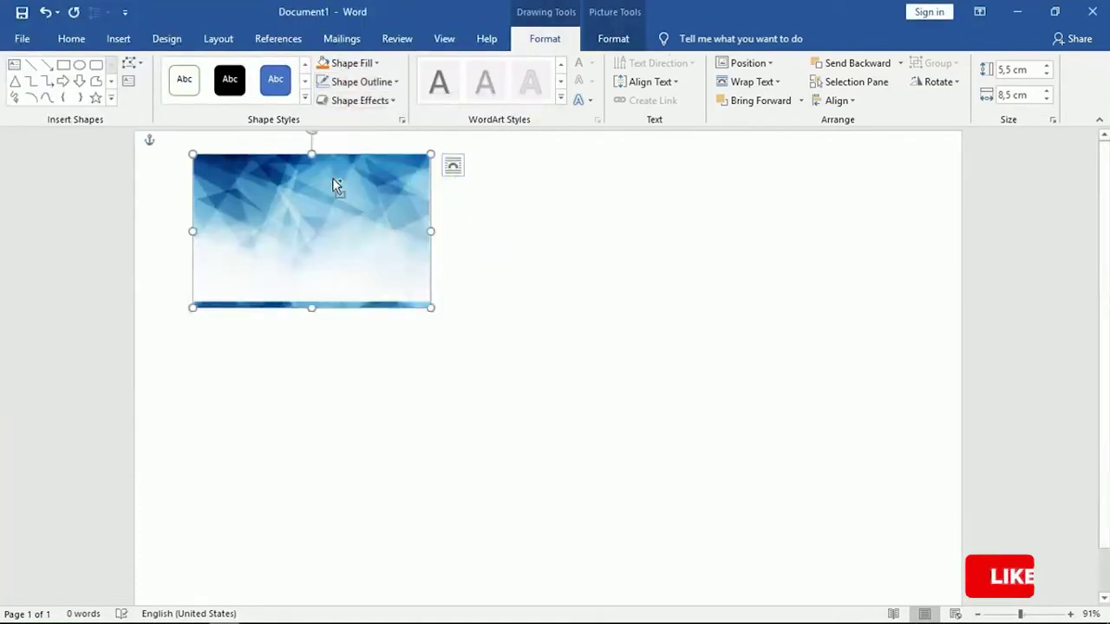
Copy the card to the right and refill the copy with frame depan.
{"action": "left_click_drag", "start_coordinate": [337, 185], "coordinate": [563, 243], "text": "ctrl"}
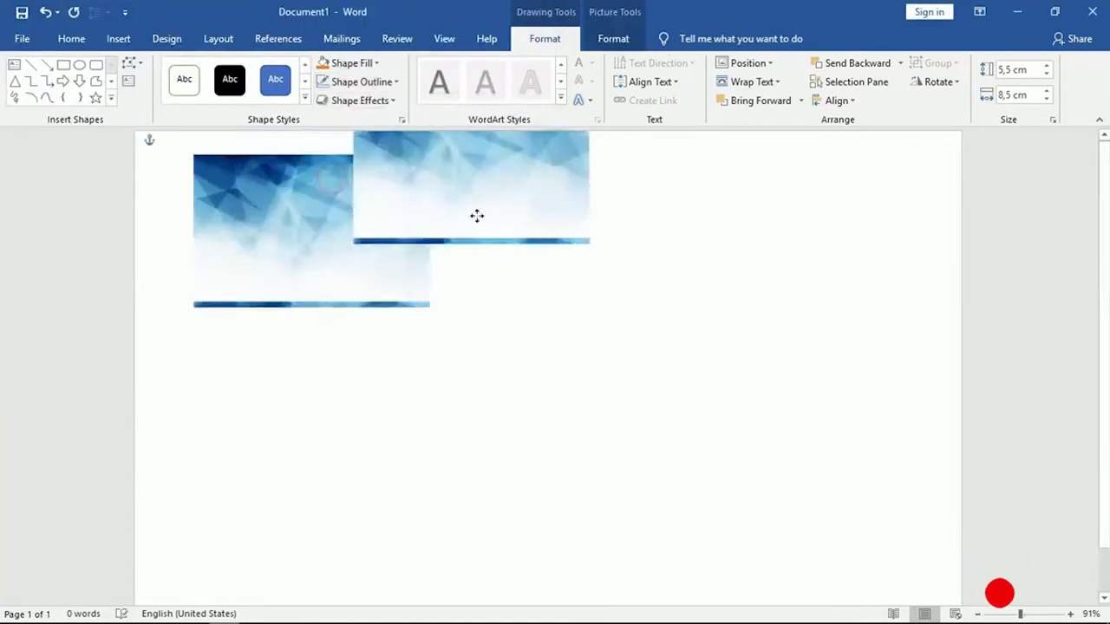
{"action": "right_click", "coordinate": [572, 232]}
{"action": "left_click", "coordinate": [620, 208]}
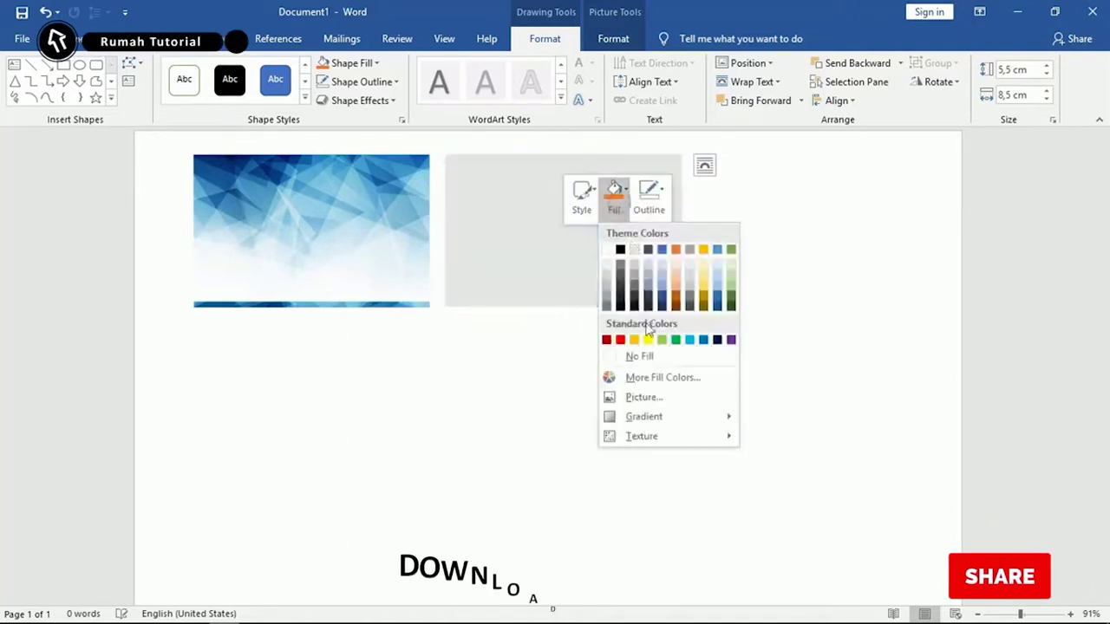
{"action": "left_click", "coordinate": [642, 398]}
{"action": "left_click", "coordinate": [627, 355]}
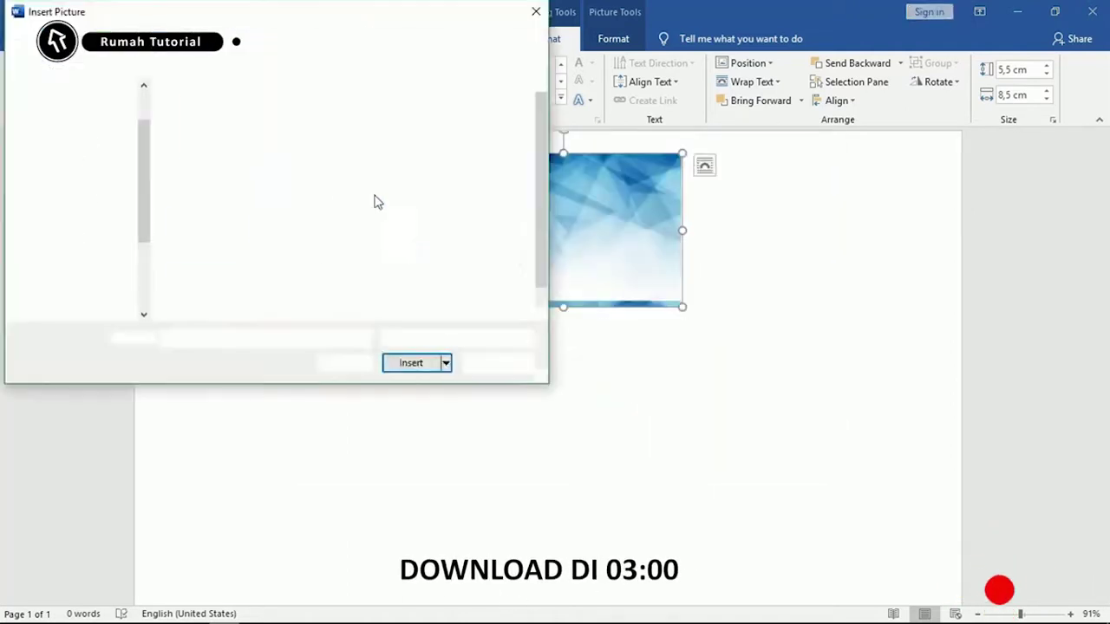
{"action": "double_click", "coordinate": [198, 236]}
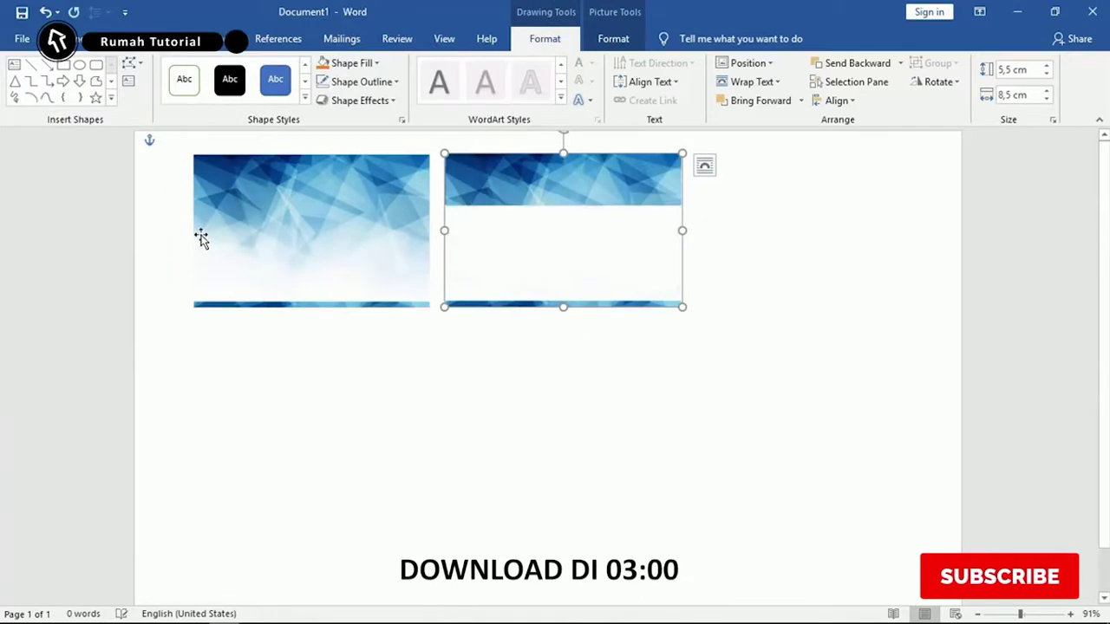
{"action": "left_click", "coordinate": [217, 273]}
Draw a circle at the top of the left card and fill it with the logo image.
{"action": "left_click", "coordinate": [79, 65]}
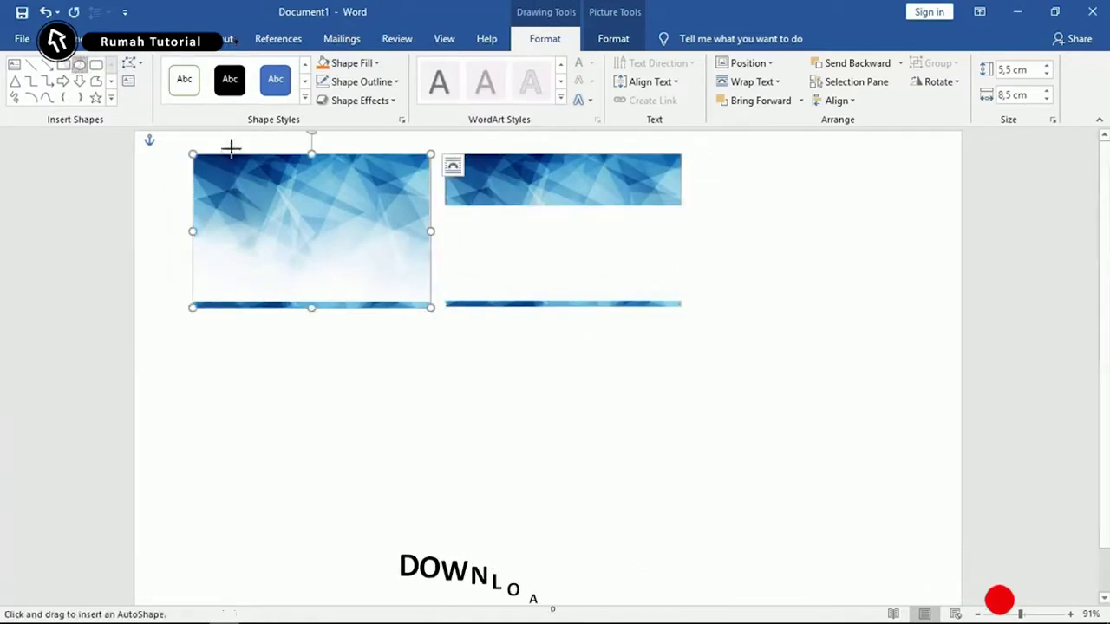
{"action": "mouse_move", "coordinate": [279, 171]}
{"action": "left_mouse_down"}
{"action": "mouse_move", "coordinate": [308, 198]}
{"action": "mouse_move", "coordinate": [337, 189]}
{"action": "left_mouse_up"}
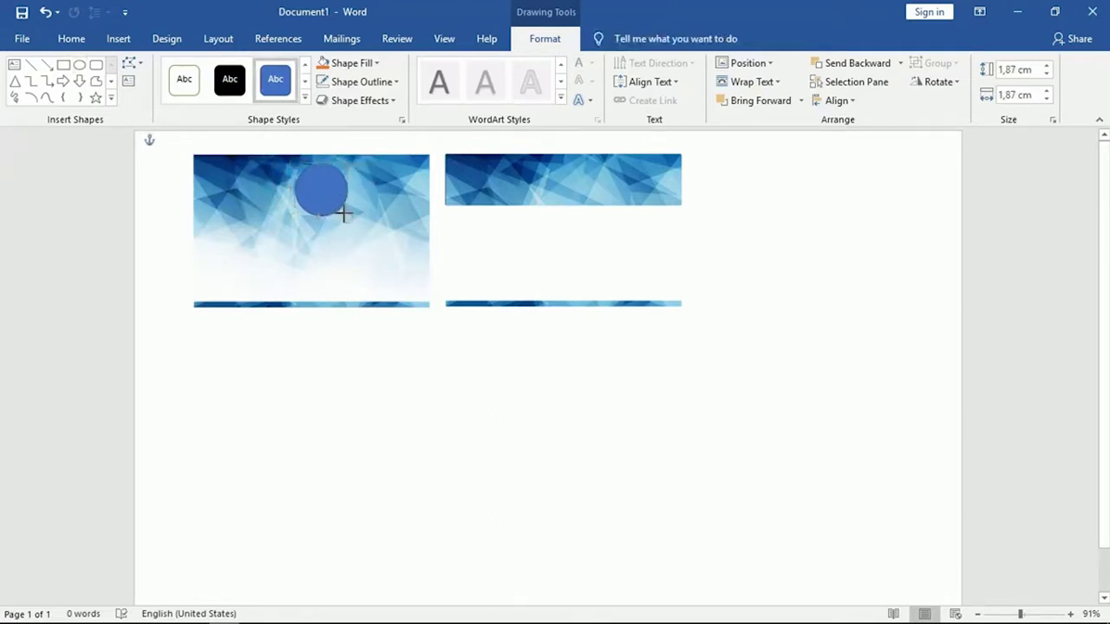
{"action": "right_click", "coordinate": [331, 180]}
{"action": "left_click", "coordinate": [382, 137]}
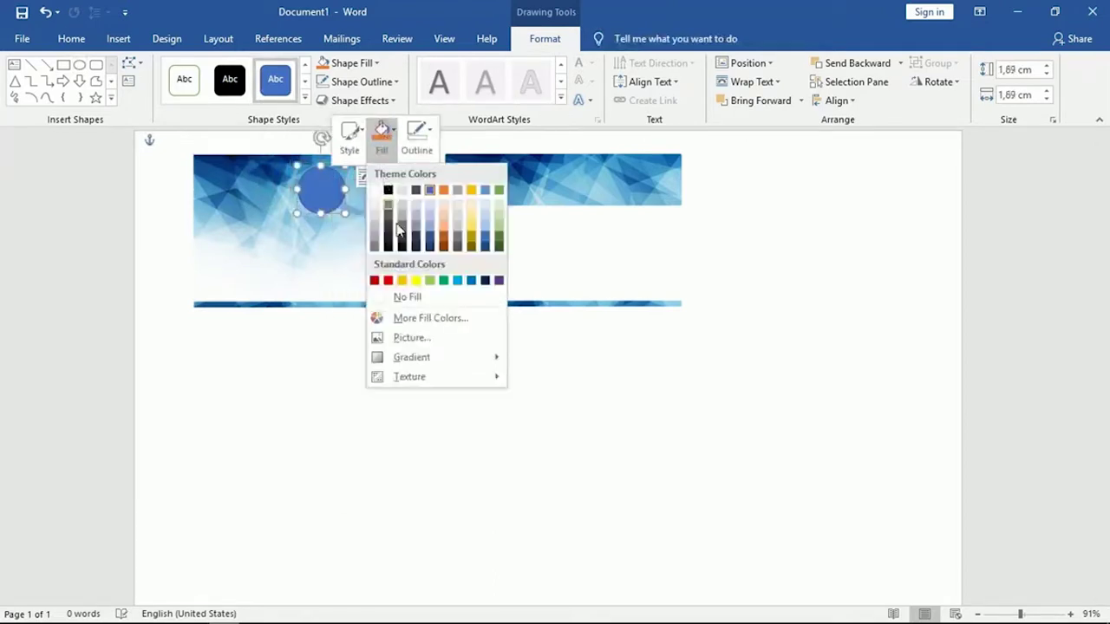
{"action": "left_click", "coordinate": [392, 338]}
{"action": "left_click", "coordinate": [551, 356]}
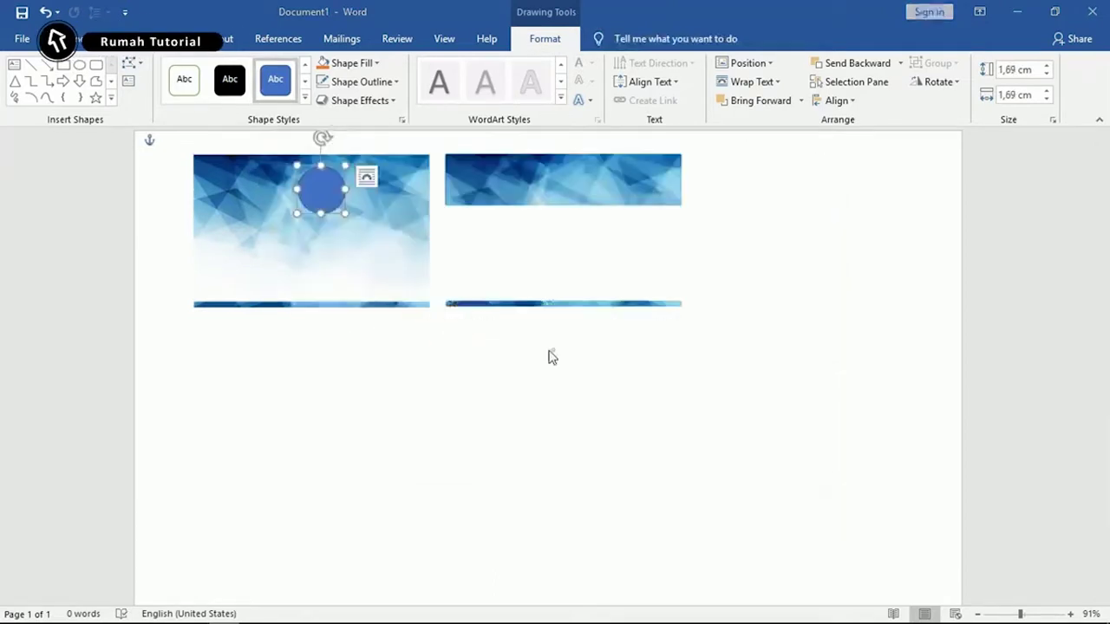
{"action": "left_click", "coordinate": [394, 230]}
{"action": "double_click", "coordinate": [399, 225]}
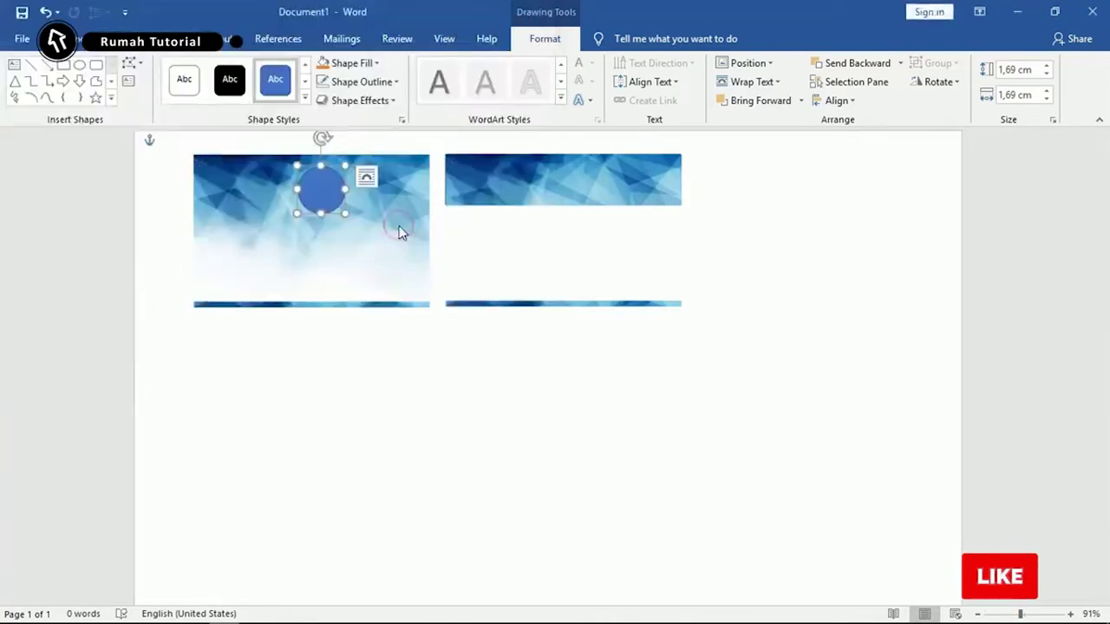
Remove the logo circle's outline and shrink it to 1,4 cm.
{"action": "left_click", "coordinate": [355, 82]}
{"action": "left_click", "coordinate": [382, 227]}
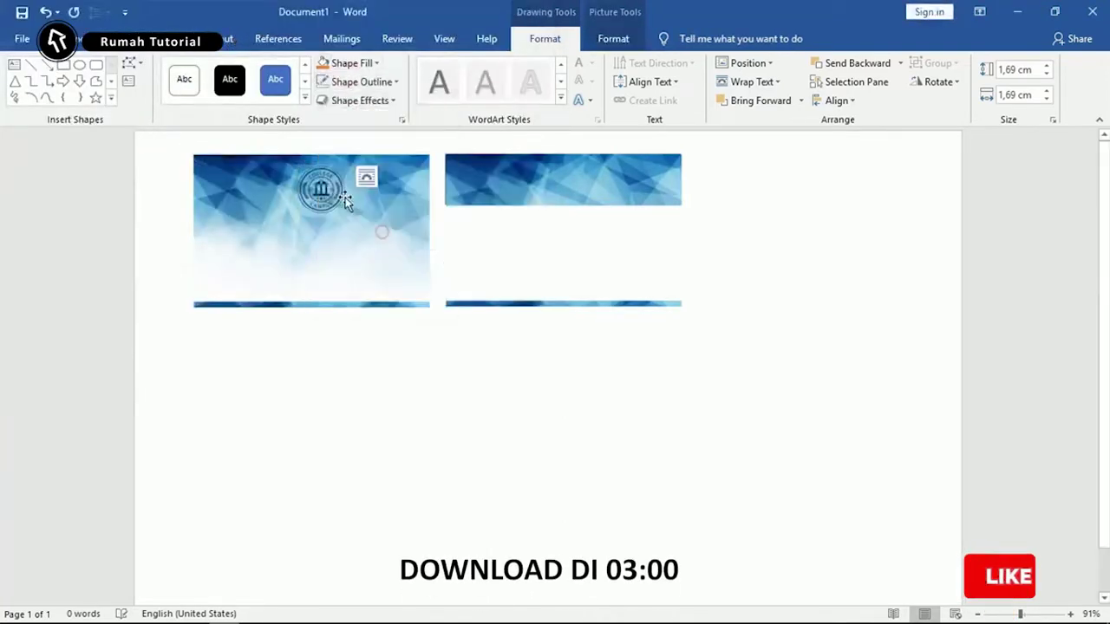
{"action": "left_click_drag", "start_coordinate": [344, 211], "coordinate": [340, 207]}
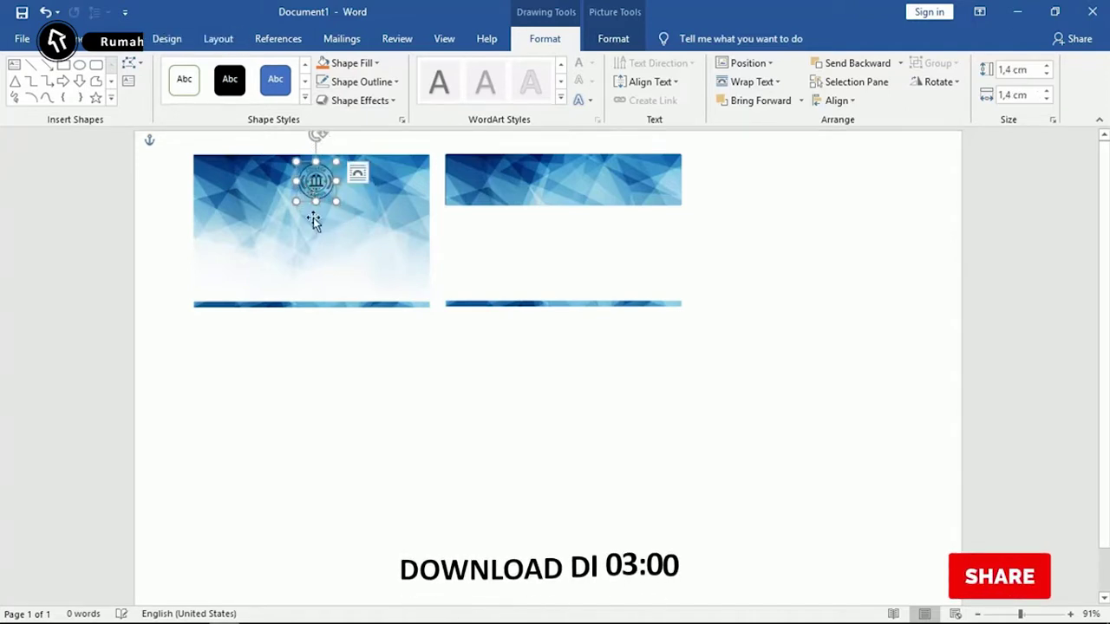
{"action": "left_click", "coordinate": [313, 221]}
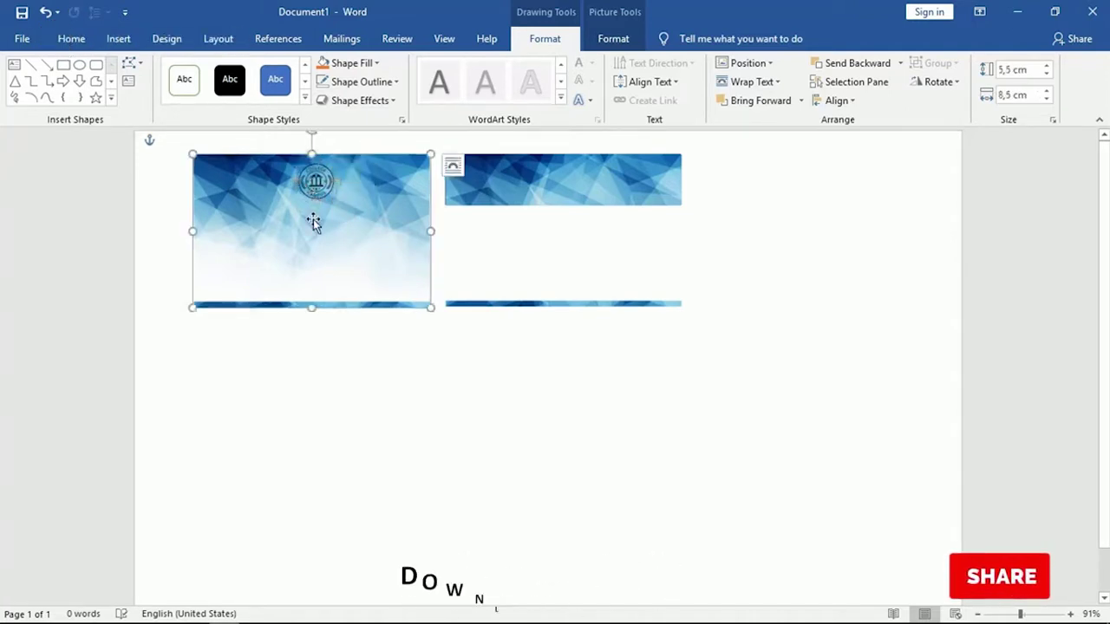
Draw a text box below the logo with no fill and no outline.
{"action": "left_click", "coordinate": [15, 66]}
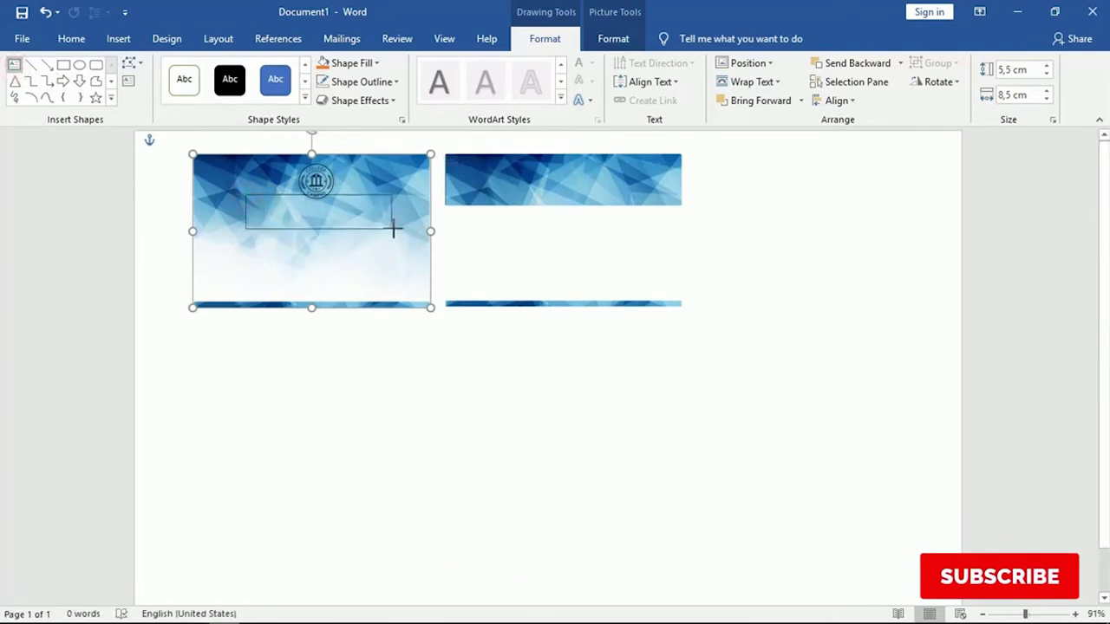
{"action": "left_click_drag", "start_coordinate": [393, 228], "coordinate": [402, 228]}
{"action": "left_click", "coordinate": [347, 62]}
{"action": "left_click", "coordinate": [359, 208]}
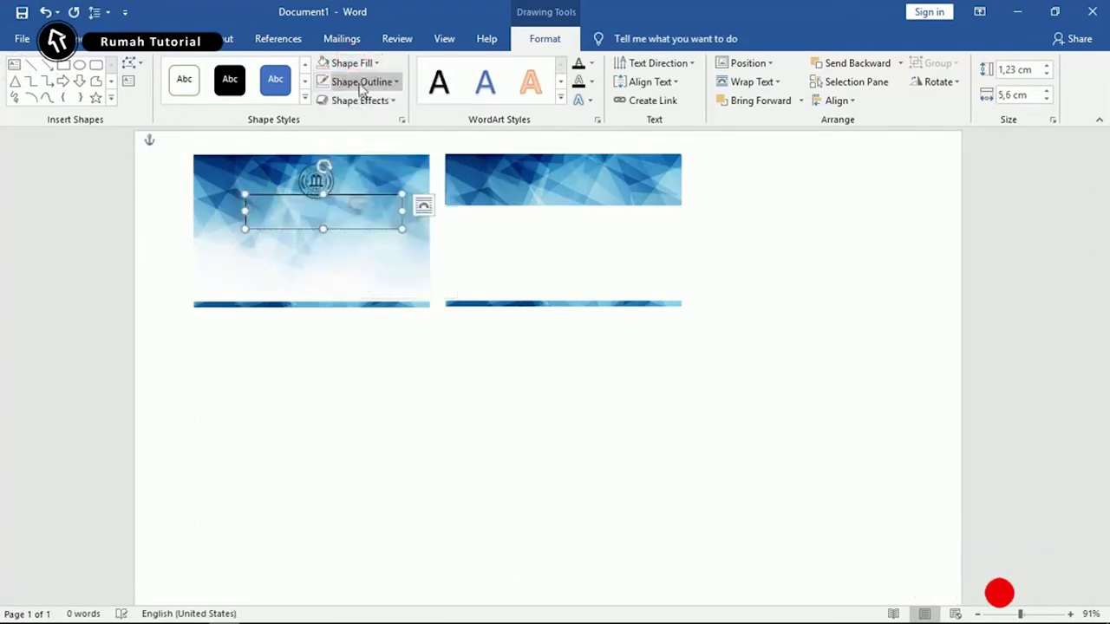
{"action": "left_click", "coordinate": [363, 83]}
{"action": "left_click", "coordinate": [360, 227]}
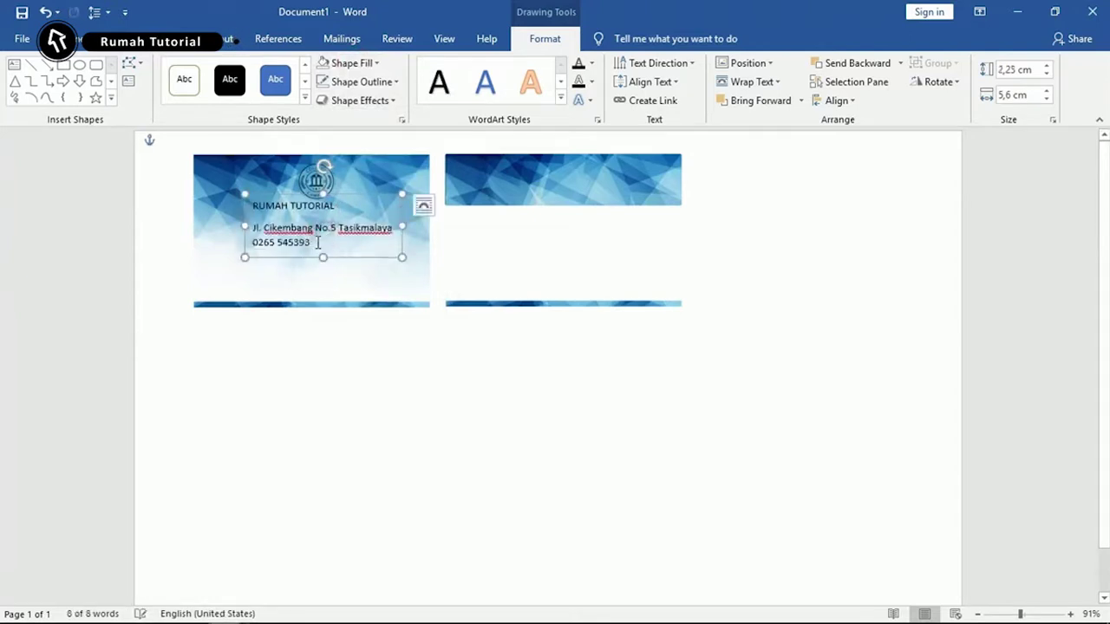
Remove paragraph spacing from the header lines and shrink the box to fit.
{"action": "left_click_drag", "start_coordinate": [321, 243], "coordinate": [264, 215]}
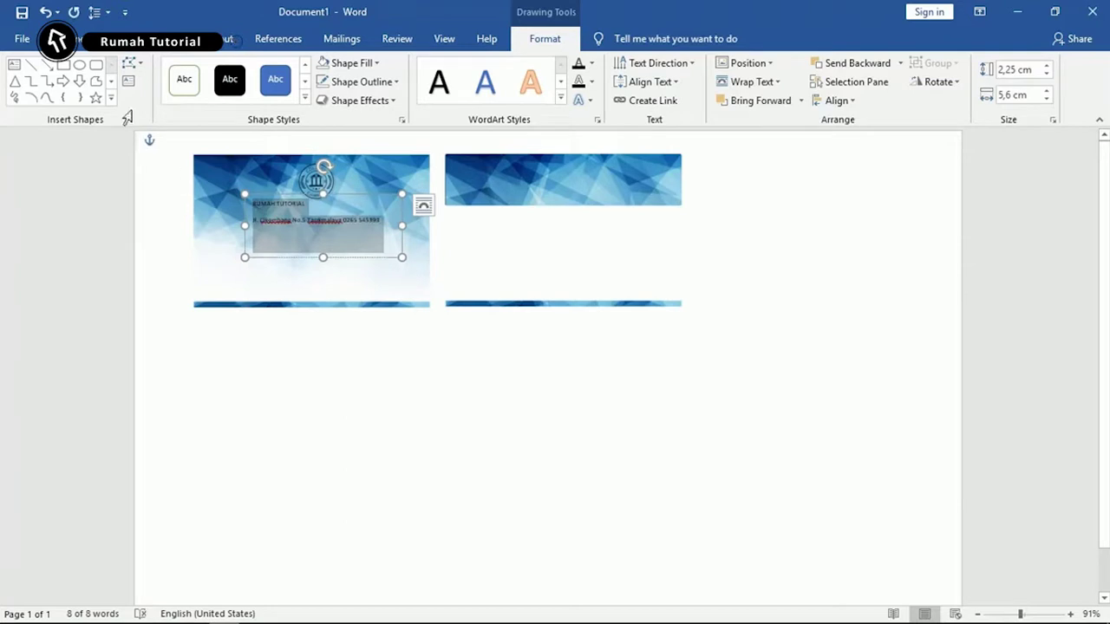
{"action": "left_click", "coordinate": [71, 39]}
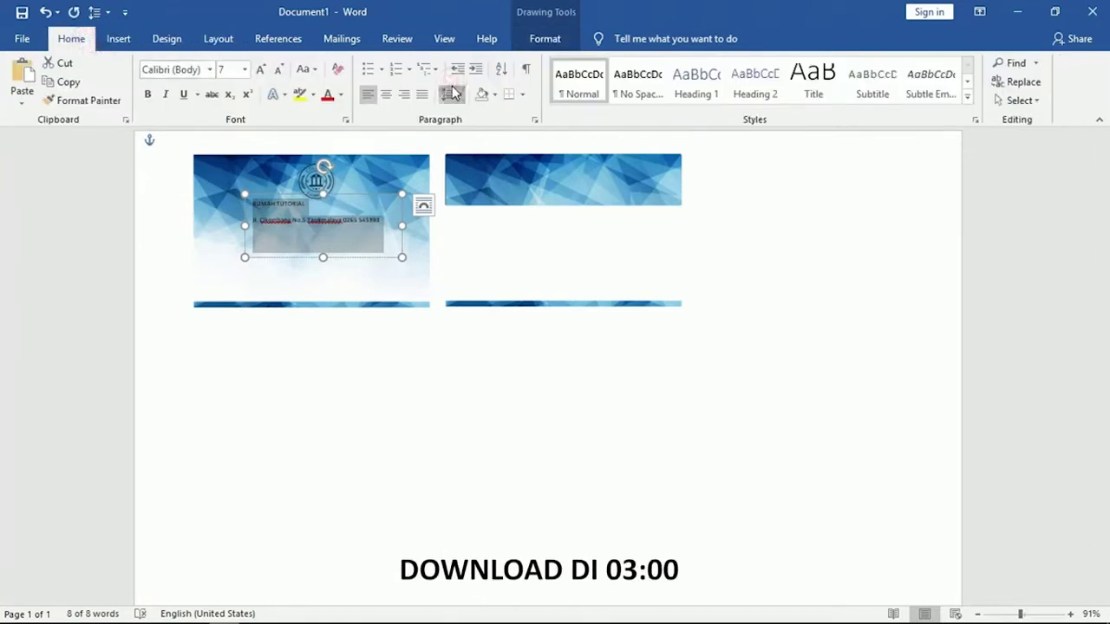
{"action": "left_click", "coordinate": [453, 93]}
{"action": "left_click", "coordinate": [503, 271]}
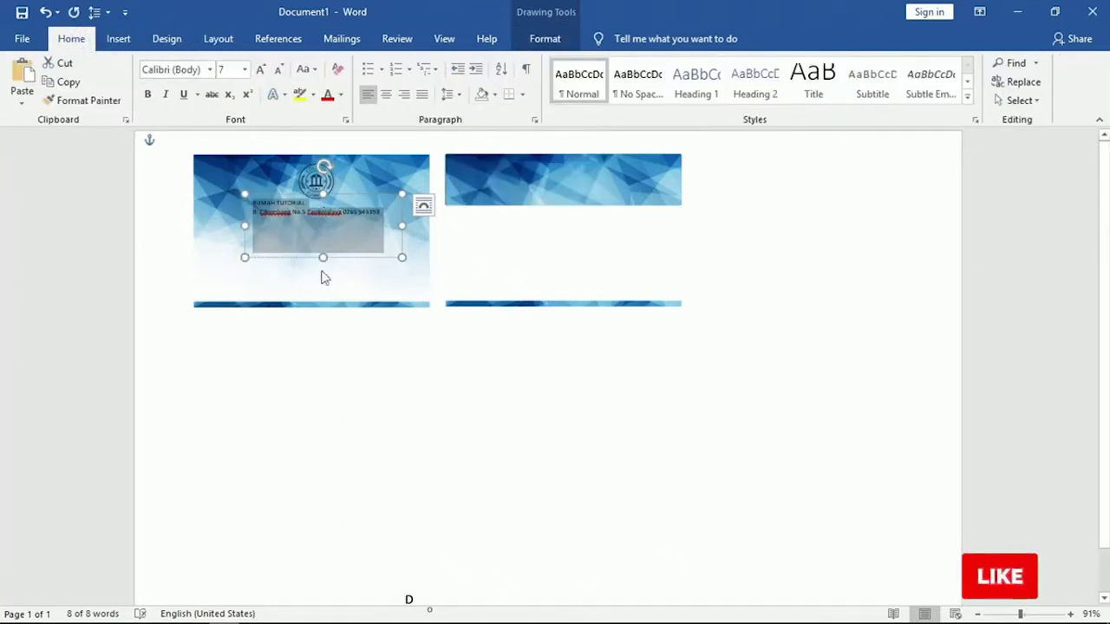
{"action": "left_click_drag", "start_coordinate": [323, 258], "coordinate": [323, 222]}
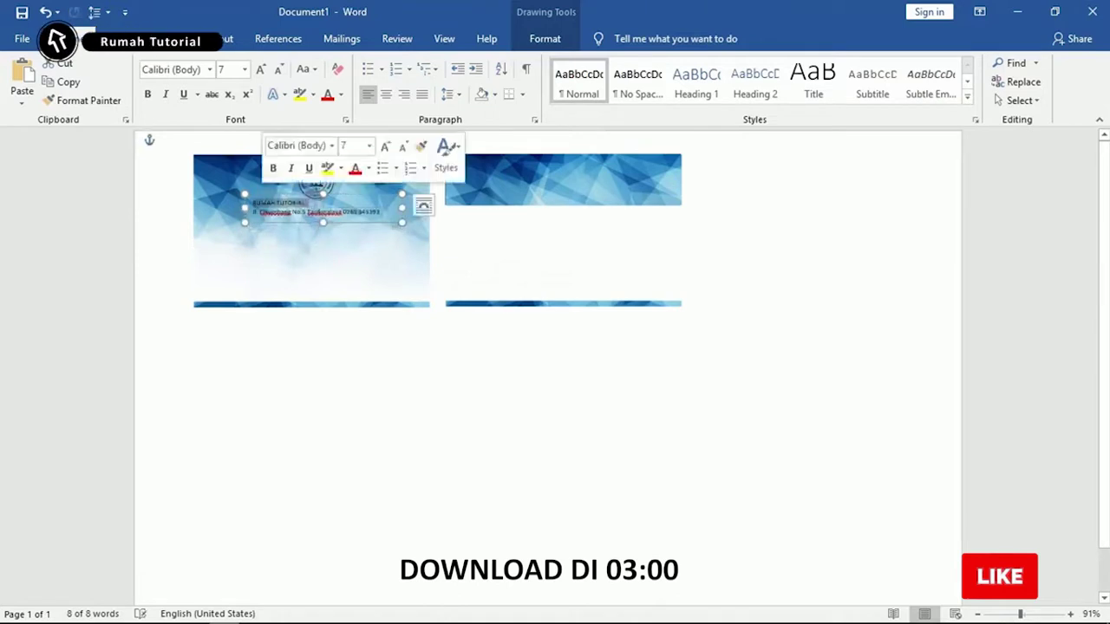
Make the RUMAH TUTORIAL line bold and centred.
{"action": "triple_click", "coordinate": [269, 199]}
{"action": "key", "text": "ctrl+e"}
{"action": "key", "text": "ctrl+b"}
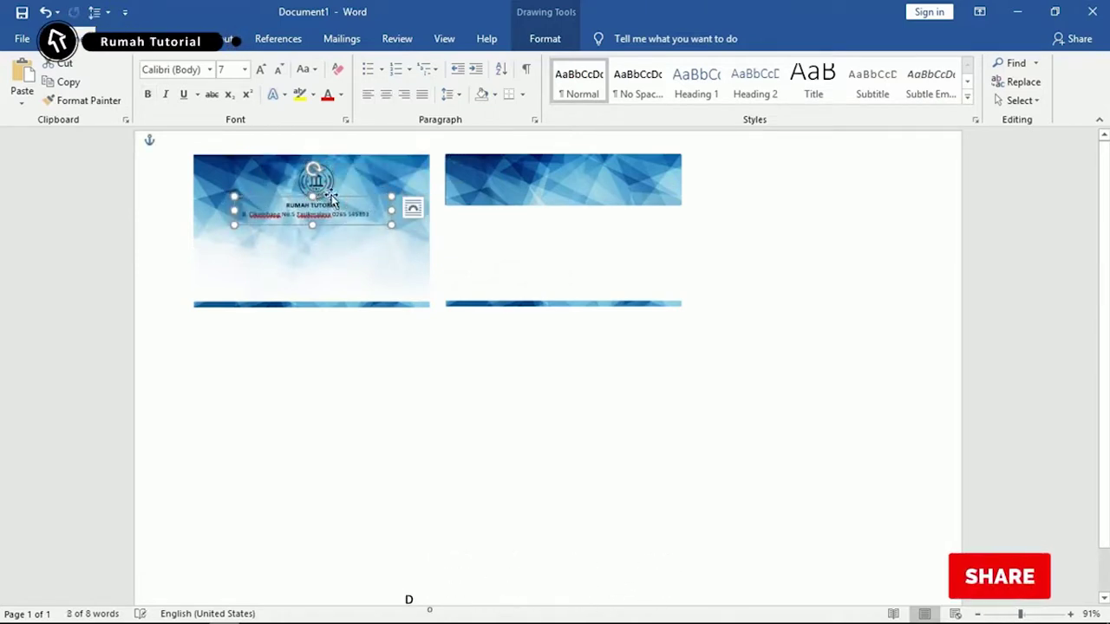
{"action": "left_click", "coordinate": [310, 276]}
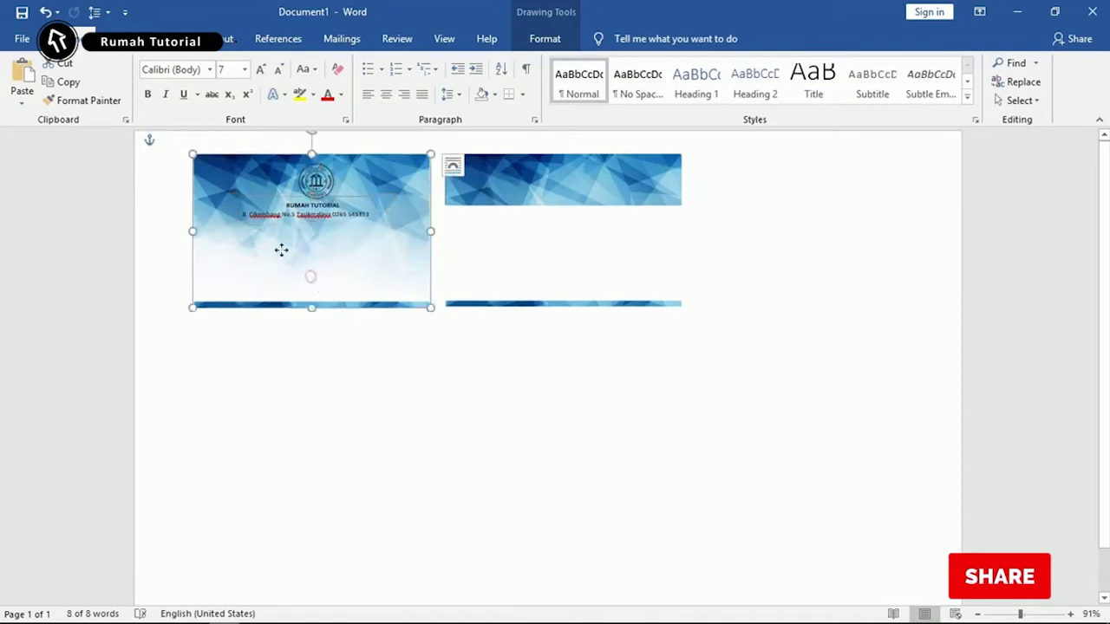
Choose Draw Text Box from the Insert Text Box menu.
{"action": "left_click", "coordinate": [117, 38]}
{"action": "left_click", "coordinate": [174, 100]}
{"action": "left_click", "coordinate": [156, 154]}
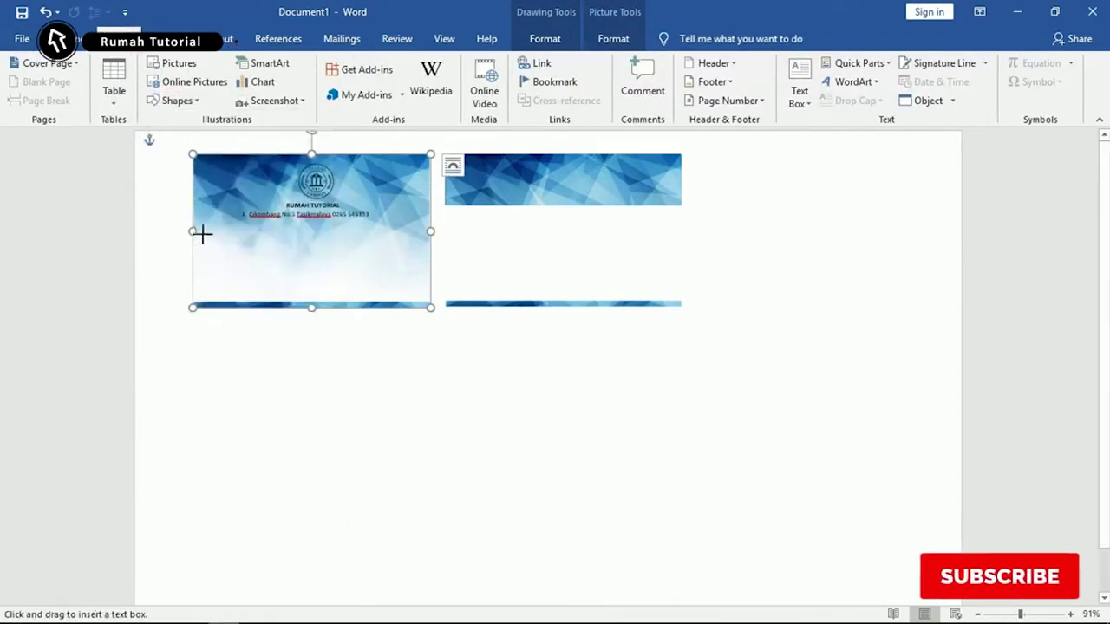
Draw a text box below the header with no fill and no outline.
{"action": "left_click_drag", "start_coordinate": [287, 289], "coordinate": [382, 347]}
{"action": "left_click_drag", "start_coordinate": [425, 411], "coordinate": [425, 411]}
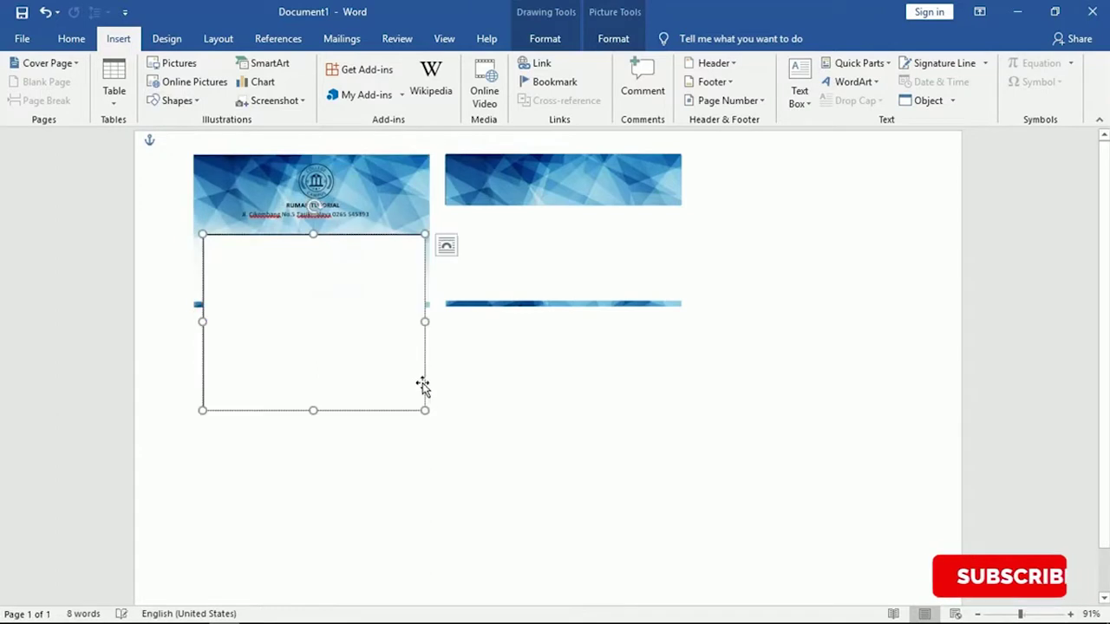
{"action": "left_click", "coordinate": [351, 63]}
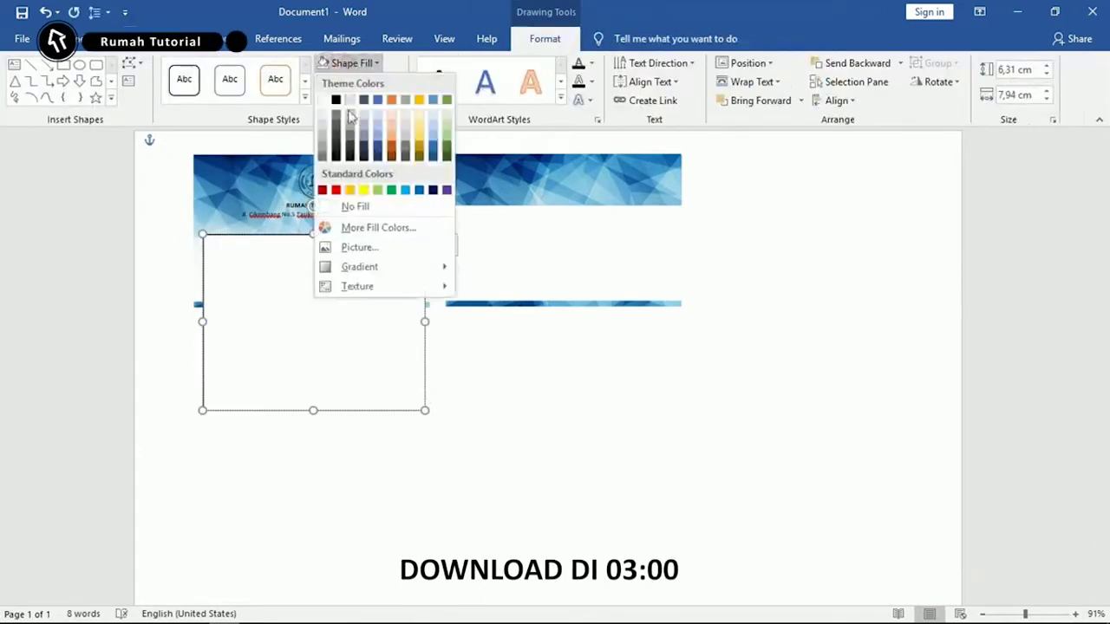
{"action": "left_click", "coordinate": [354, 203]}
{"action": "left_click", "coordinate": [361, 82]}
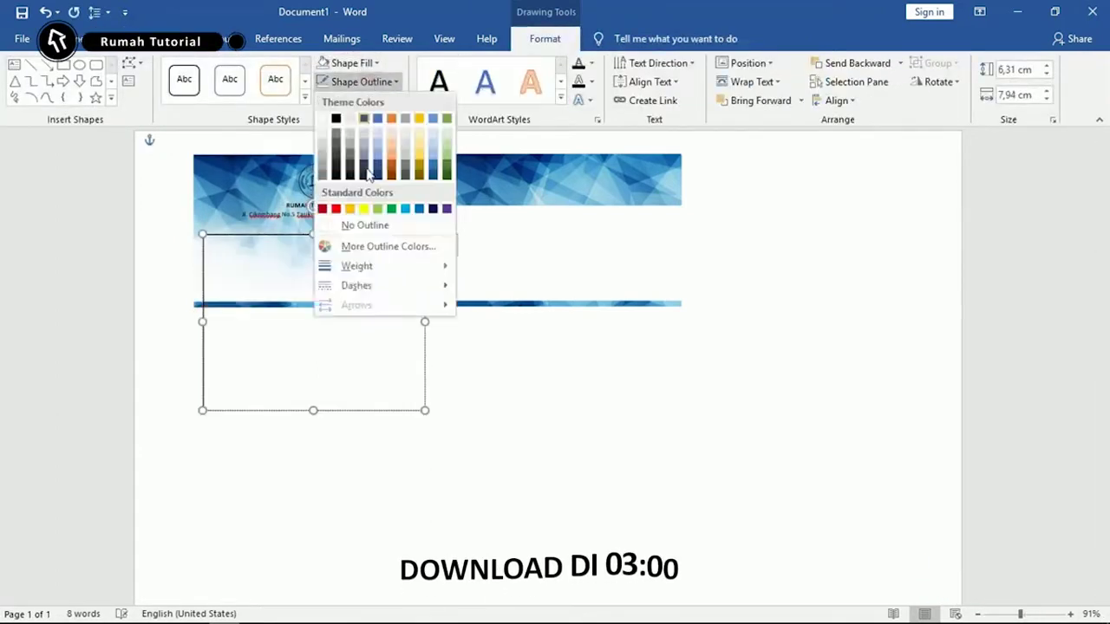
{"action": "left_click", "coordinate": [365, 225]}
Paste the student pledge, reduce its font size, and remove paragraph spacing.
{"action": "key", "text": "ctrl+v"}
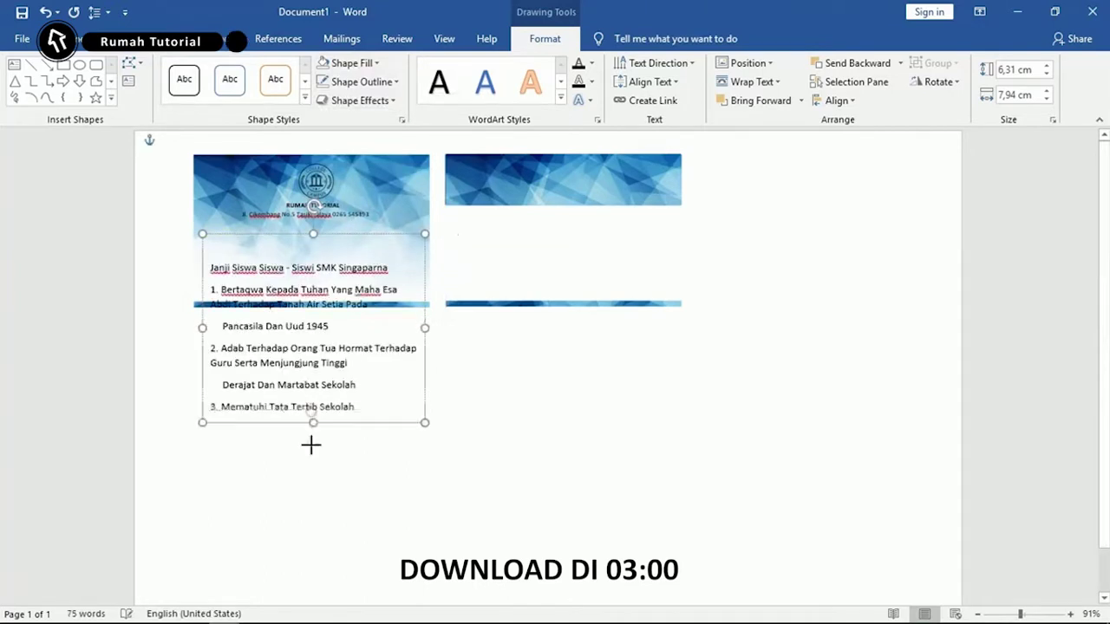
{"action": "left_click_drag", "start_coordinate": [311, 445], "coordinate": [313, 546]}
{"action": "left_click_drag", "start_coordinate": [243, 520], "coordinate": [200, 269]}
{"action": "key", "text": "ctrl+bracketleft"}
{"action": "key", "text": "ctrl+bracketleft"}
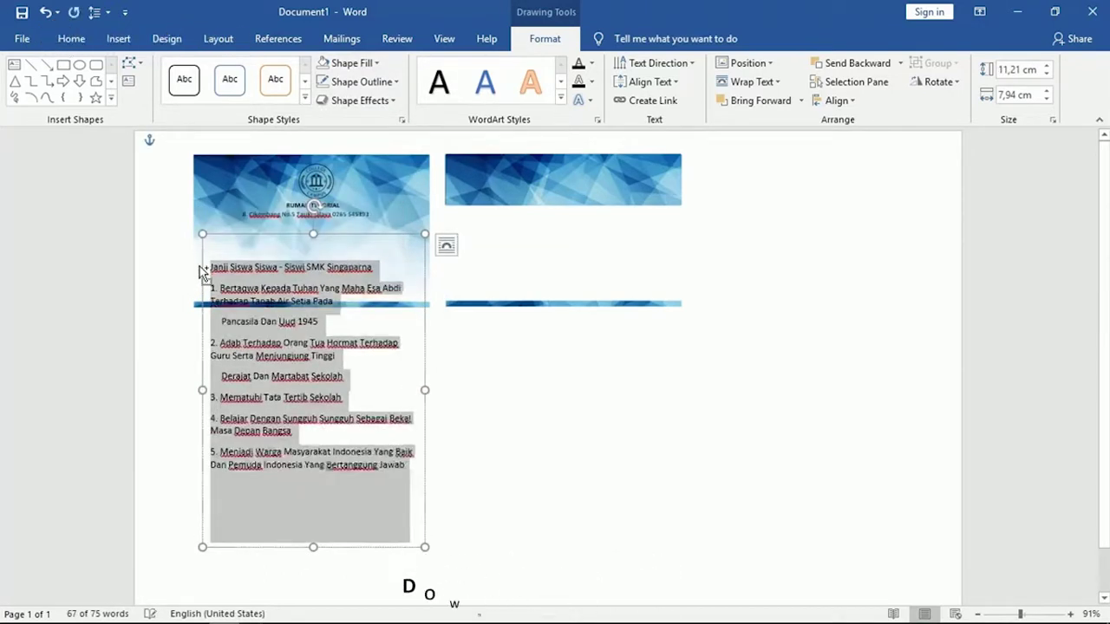
{"action": "left_click", "coordinate": [71, 38]}
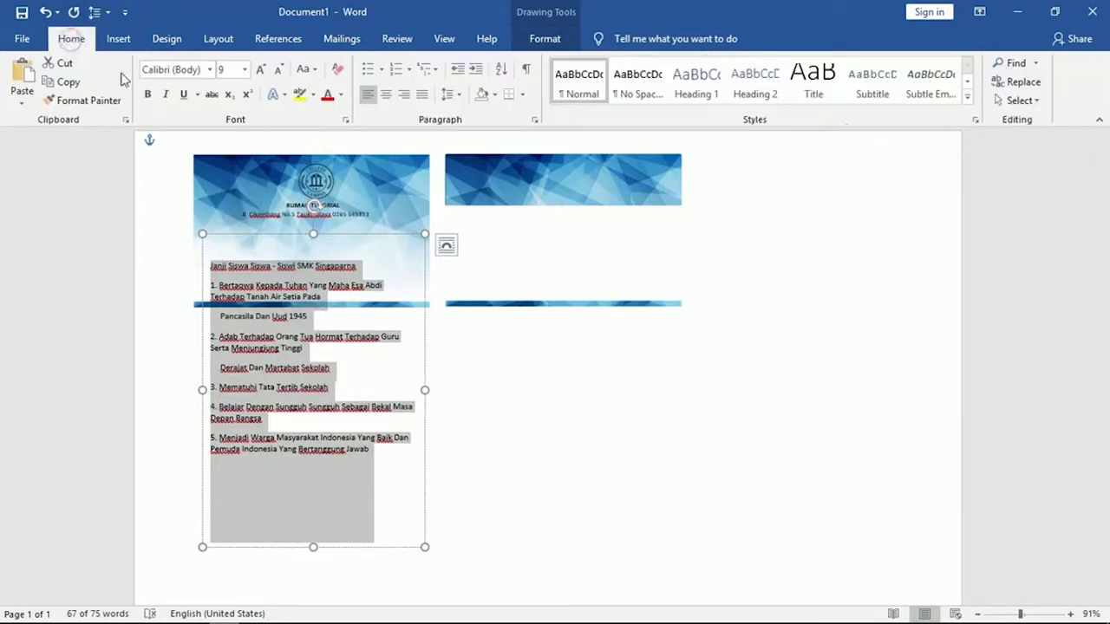
{"action": "left_click", "coordinate": [458, 95]}
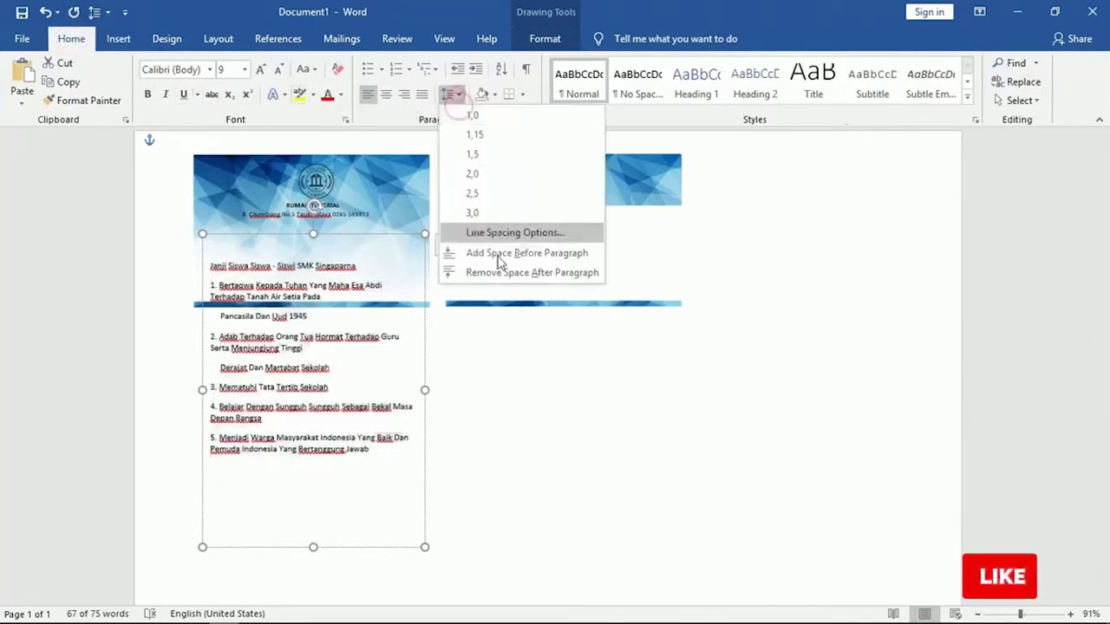
{"action": "left_click", "coordinate": [496, 275]}
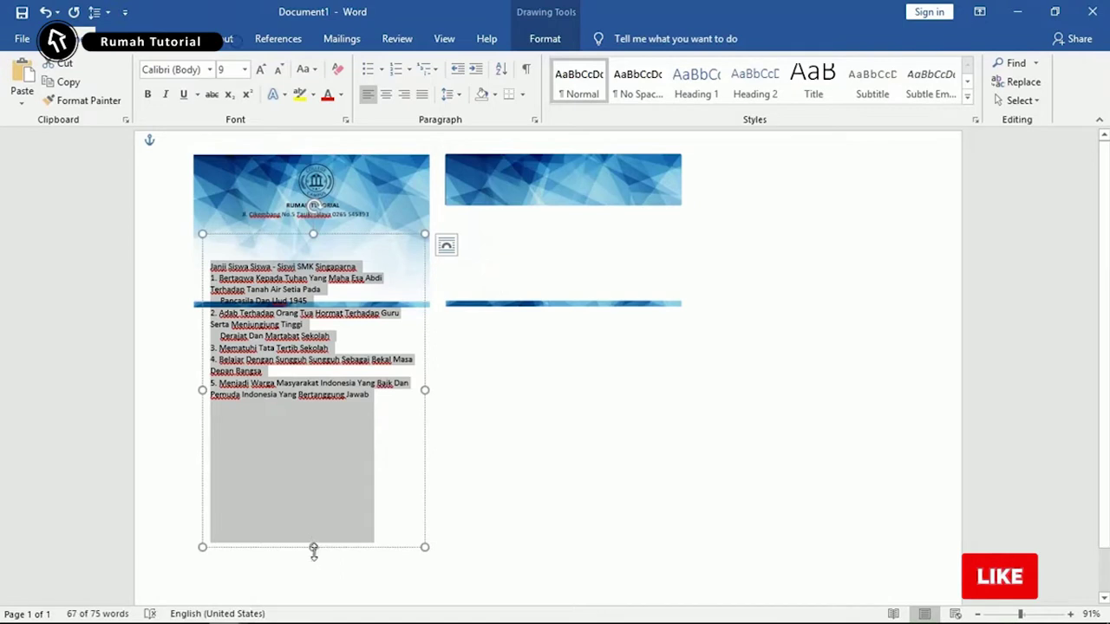
{"action": "left_click_drag", "start_coordinate": [314, 548], "coordinate": [314, 421]}
{"action": "left_click_drag", "start_coordinate": [314, 235], "coordinate": [314, 222]}
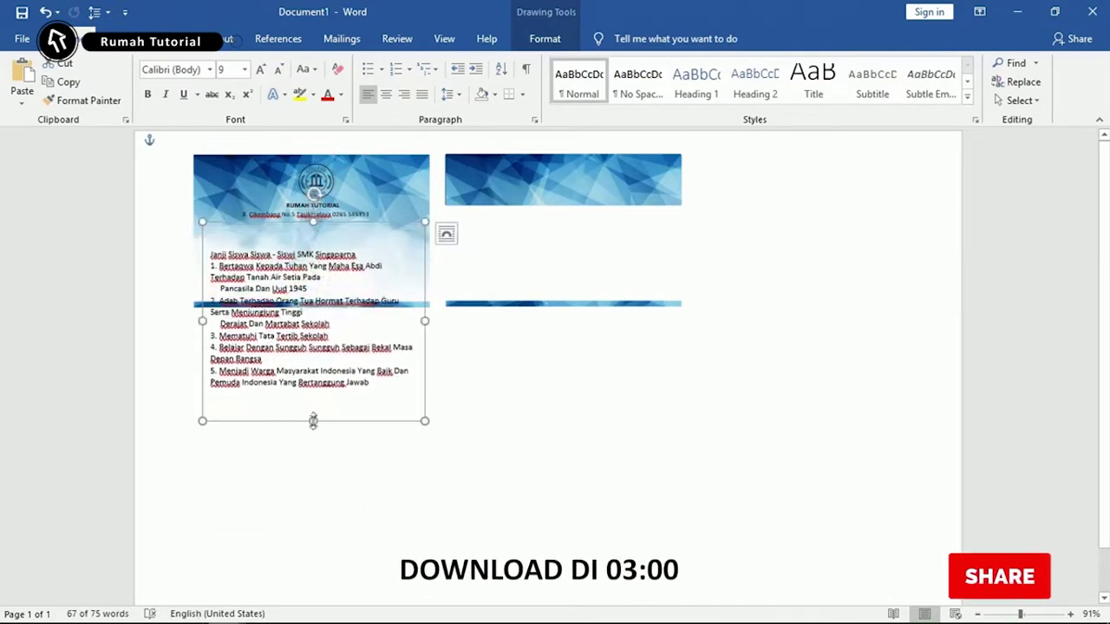
Shrink the pledge text to size 7, fit the box, and place it under the address line.
{"action": "left_click_drag", "start_coordinate": [348, 391], "coordinate": [205, 253]}
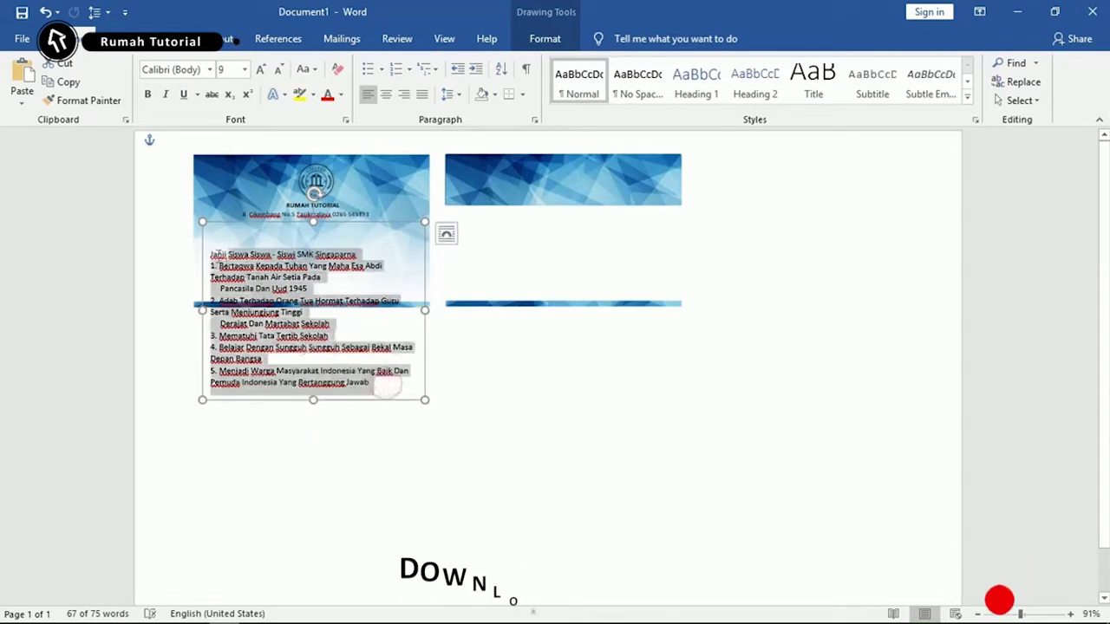
{"action": "key", "text": "ctrl+bracketleft"}
{"action": "key", "text": "ctrl+bracketleft"}
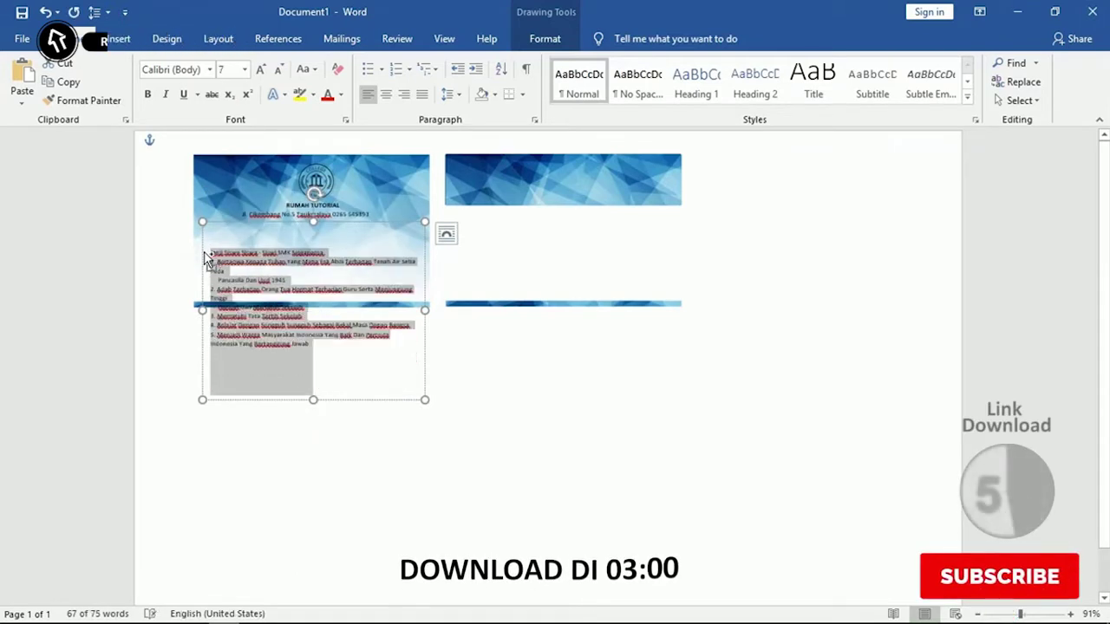
{"action": "left_click_drag", "start_coordinate": [311, 399], "coordinate": [312, 356]}
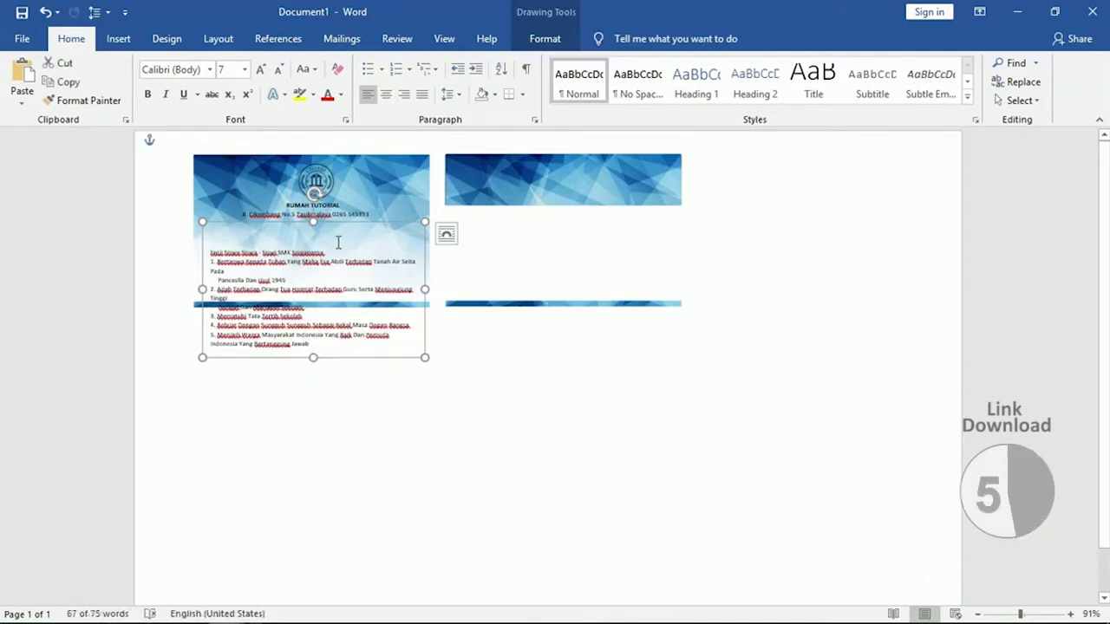
{"action": "left_click_drag", "start_coordinate": [333, 228], "coordinate": [323, 200]}
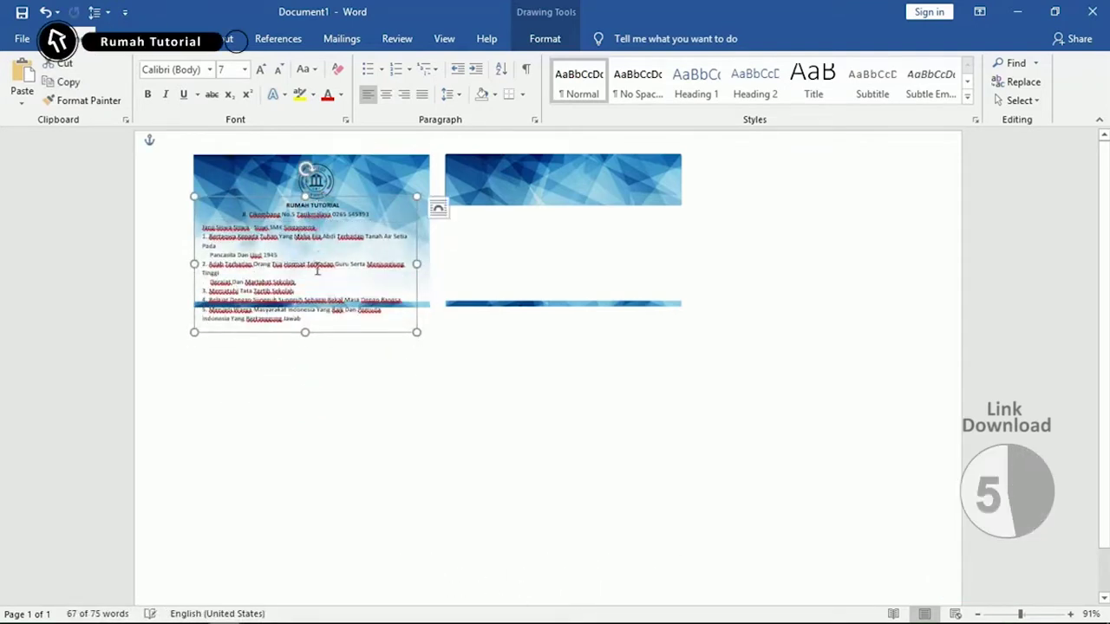
{"action": "left_click_drag", "start_coordinate": [304, 322], "coordinate": [206, 225]}
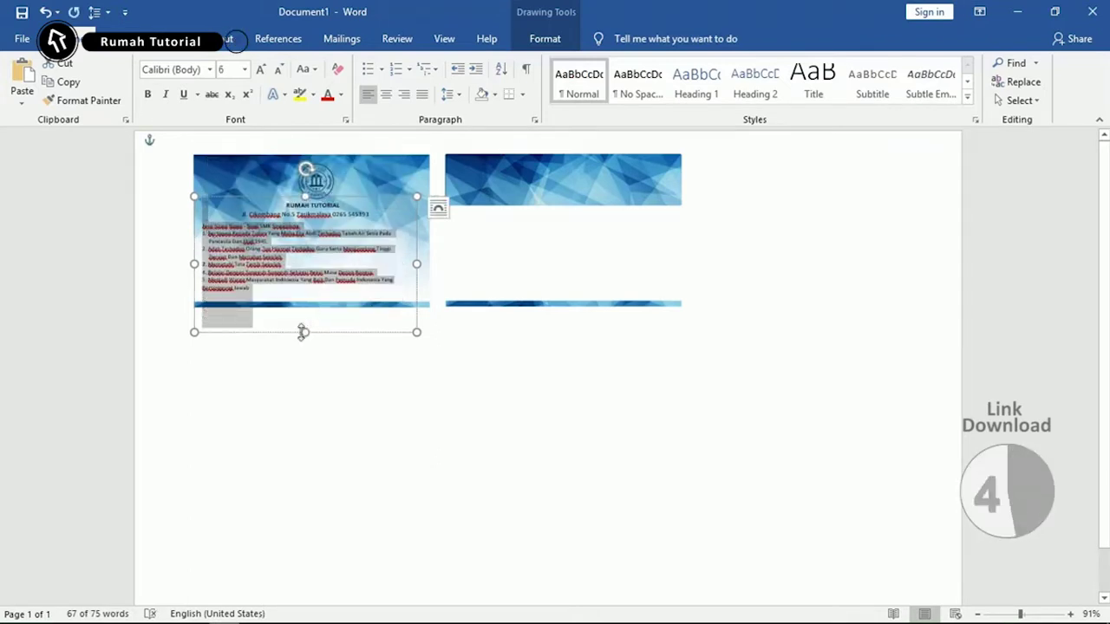
{"action": "left_click_drag", "start_coordinate": [303, 332], "coordinate": [302, 293]}
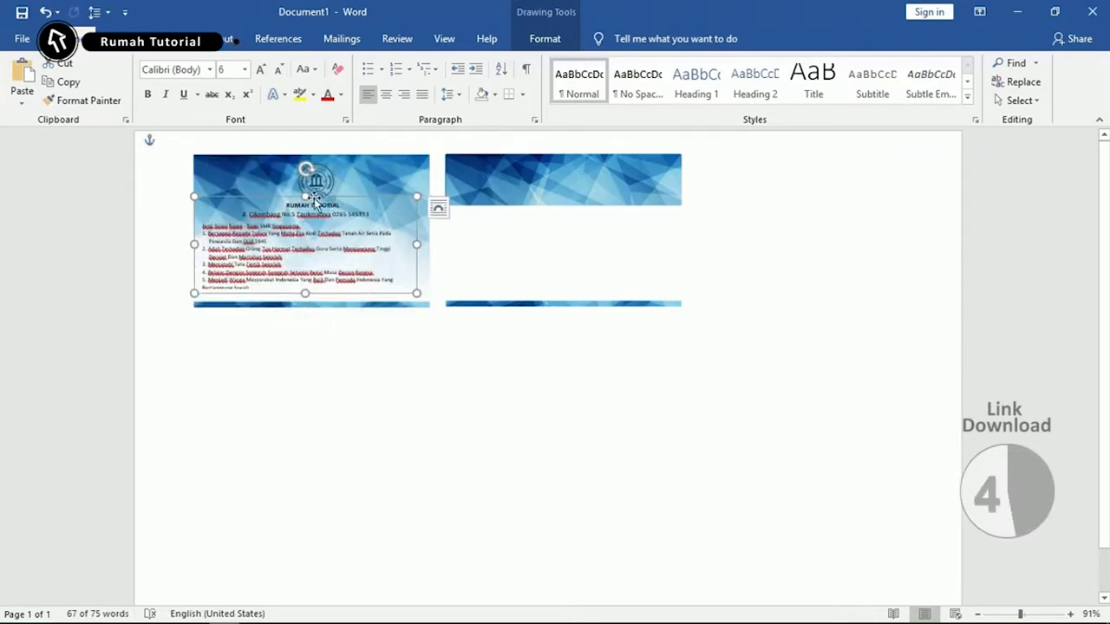
{"action": "left_click_drag", "start_coordinate": [315, 199], "coordinate": [319, 203]}
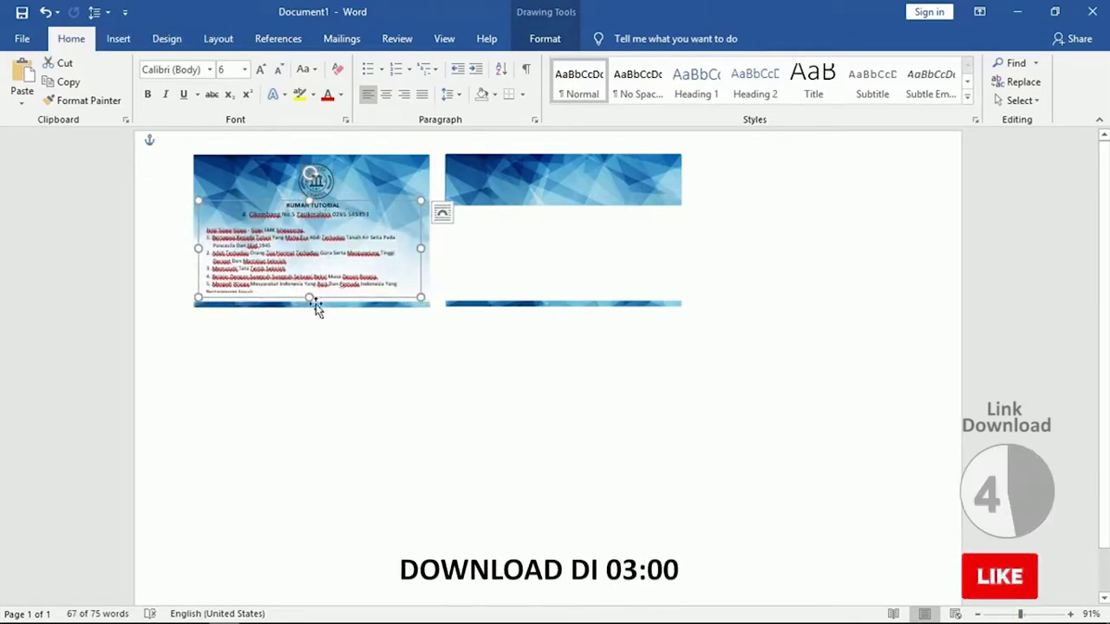
Draw a rectangle at the upper left of the right card.
{"action": "left_click", "coordinate": [550, 258]}
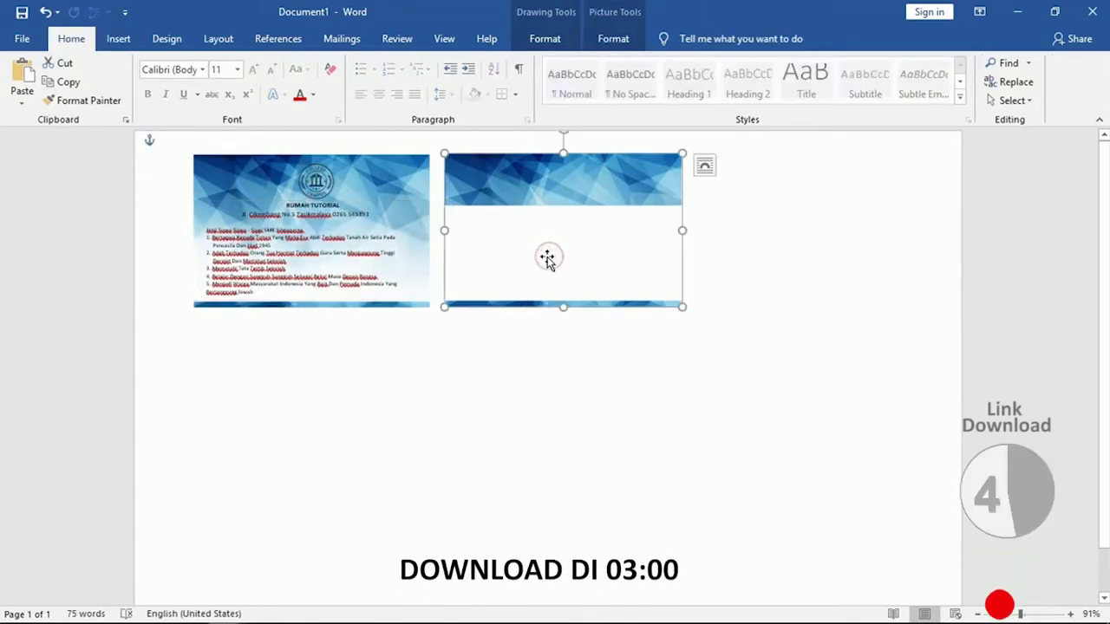
{"action": "left_click", "coordinate": [118, 38]}
{"action": "left_click", "coordinate": [176, 101]}
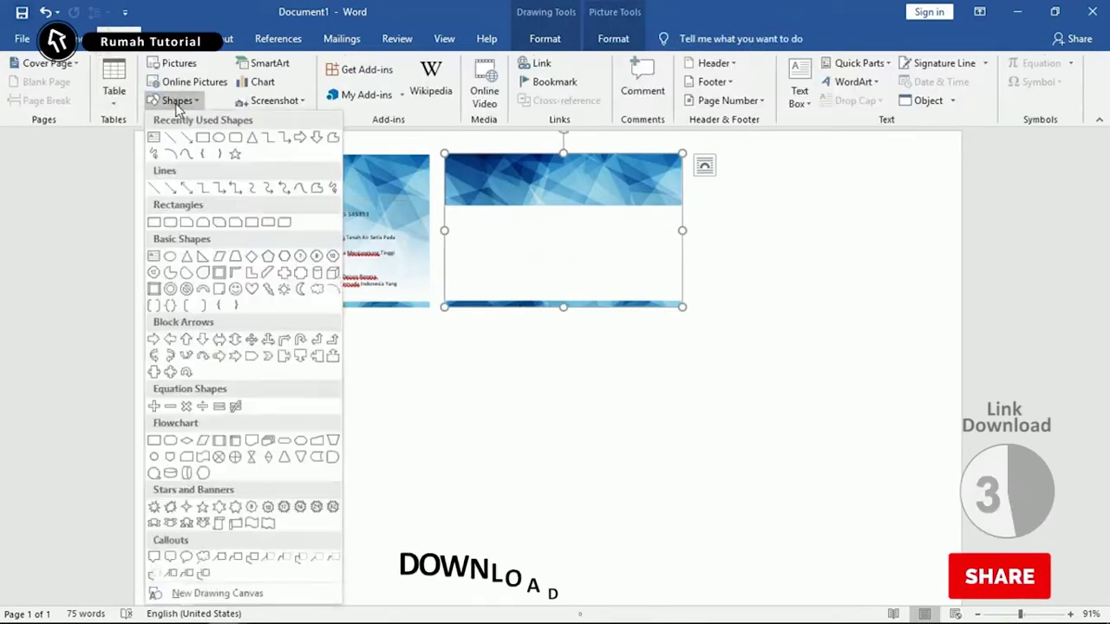
{"action": "left_click", "coordinate": [196, 141]}
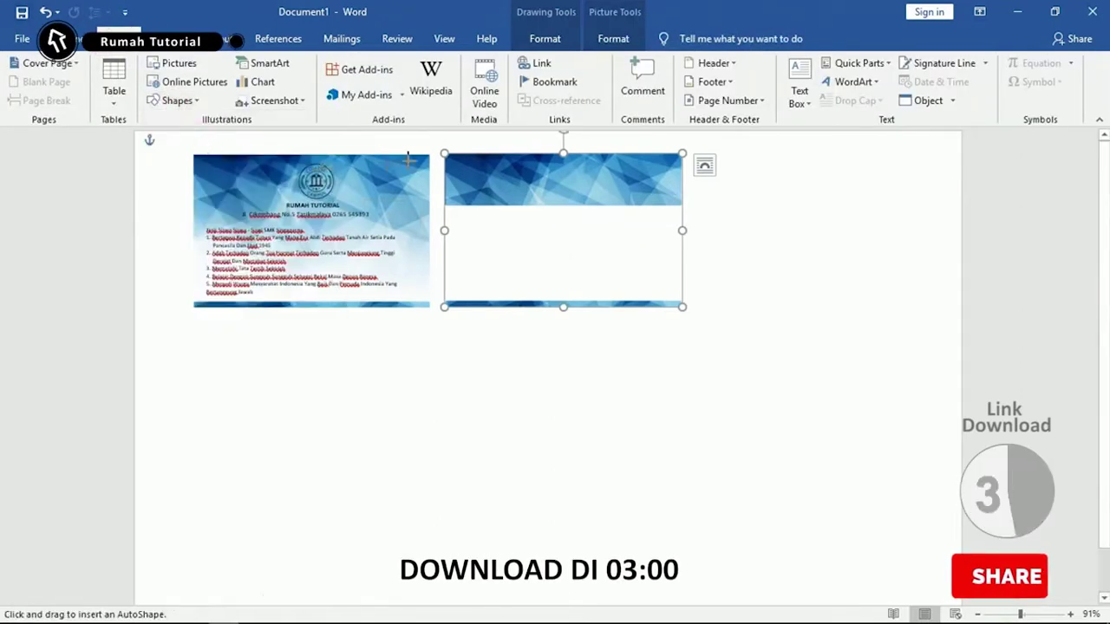
{"action": "left_click_drag", "start_coordinate": [458, 170], "coordinate": [517, 253]}
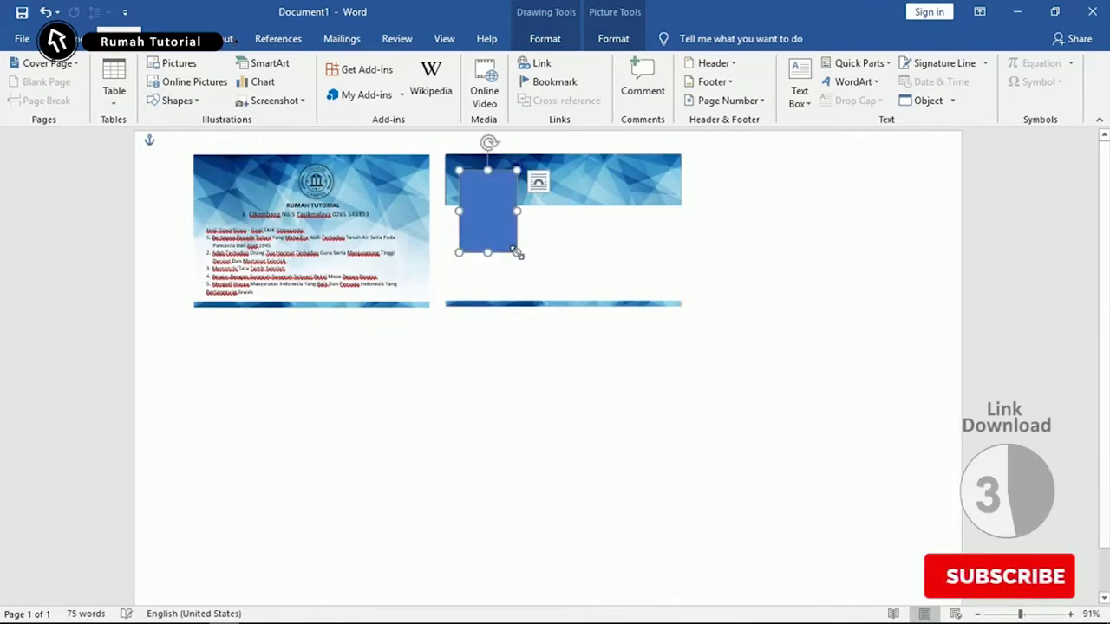
Fill the rectangle with the foto picture from file and remove its outline.
{"action": "left_click", "coordinate": [363, 68]}
{"action": "left_click", "coordinate": [389, 245]}
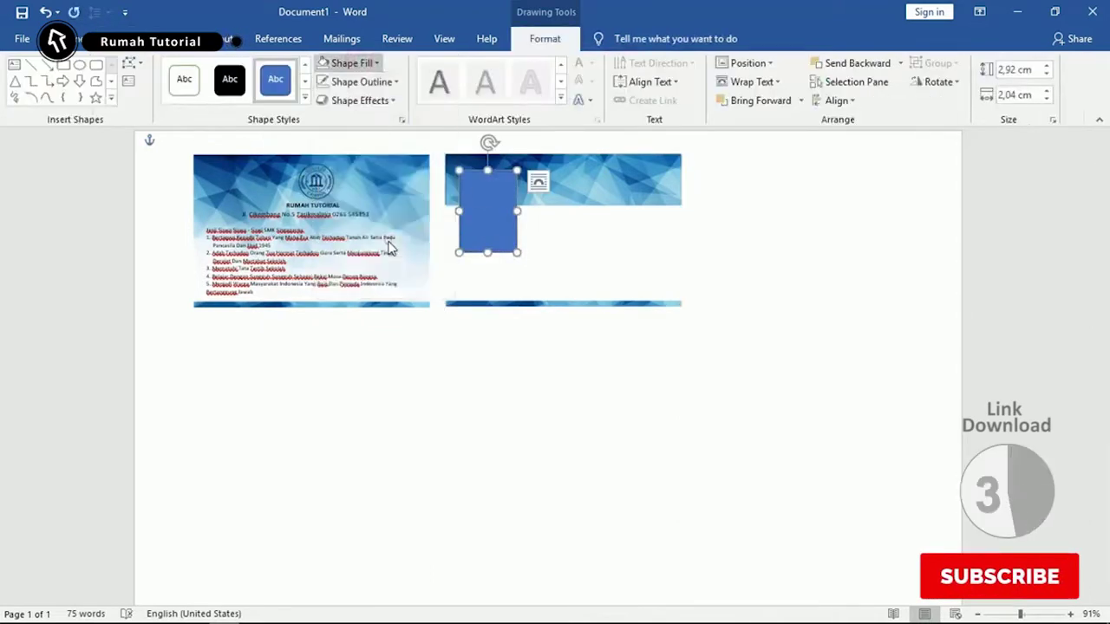
{"action": "left_click", "coordinate": [579, 358]}
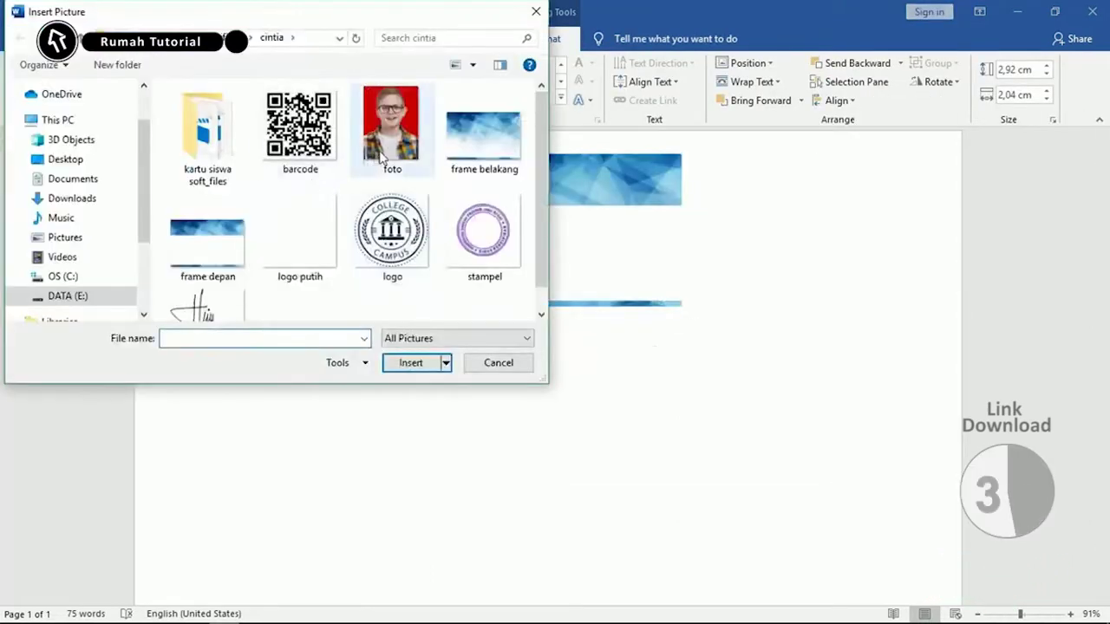
{"action": "double_click", "coordinate": [392, 132]}
{"action": "left_click", "coordinate": [368, 81]}
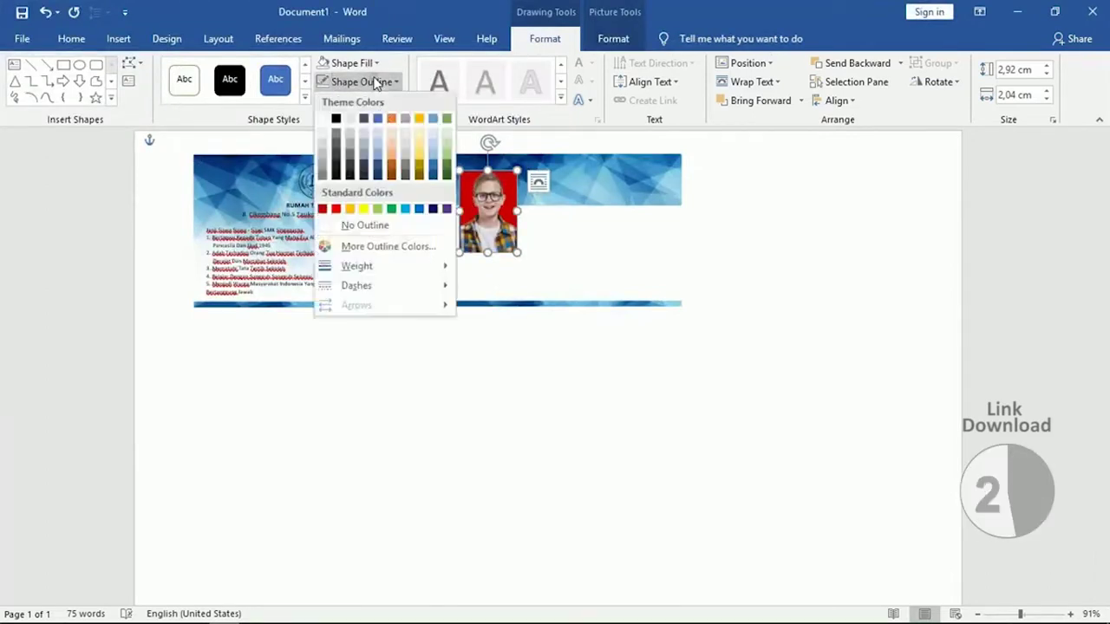
{"action": "left_click", "coordinate": [389, 227]}
Resize the photo to 2,96 × 2,07 cm and move it into the card's top-left corner.
{"action": "left_click_drag", "start_coordinate": [497, 197], "coordinate": [484, 199]}
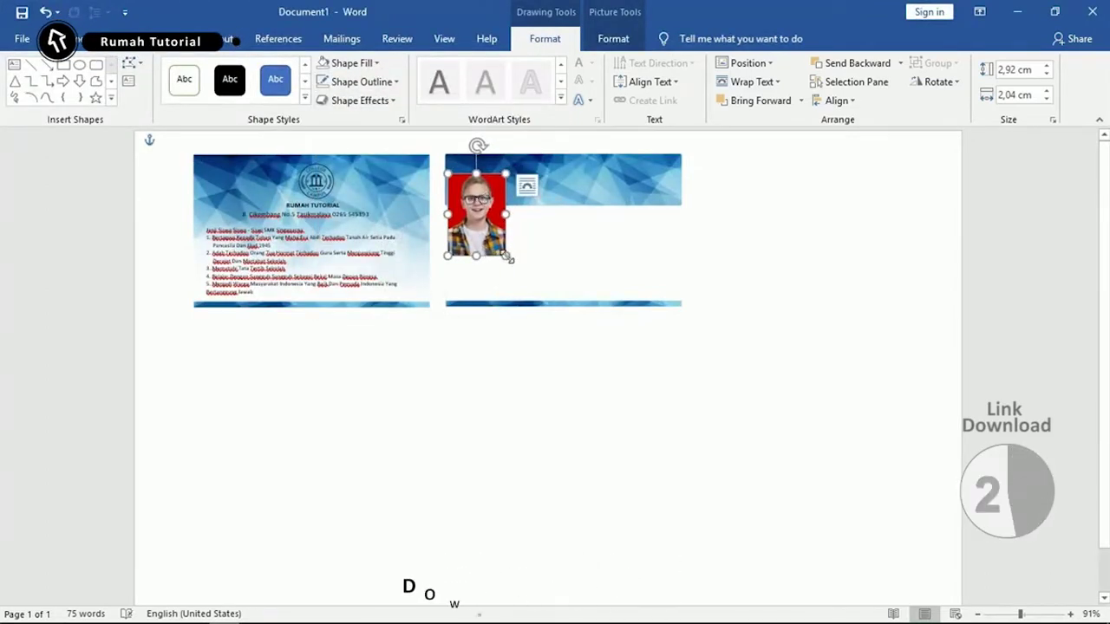
{"action": "left_click_drag", "start_coordinate": [506, 256], "coordinate": [484, 207]}
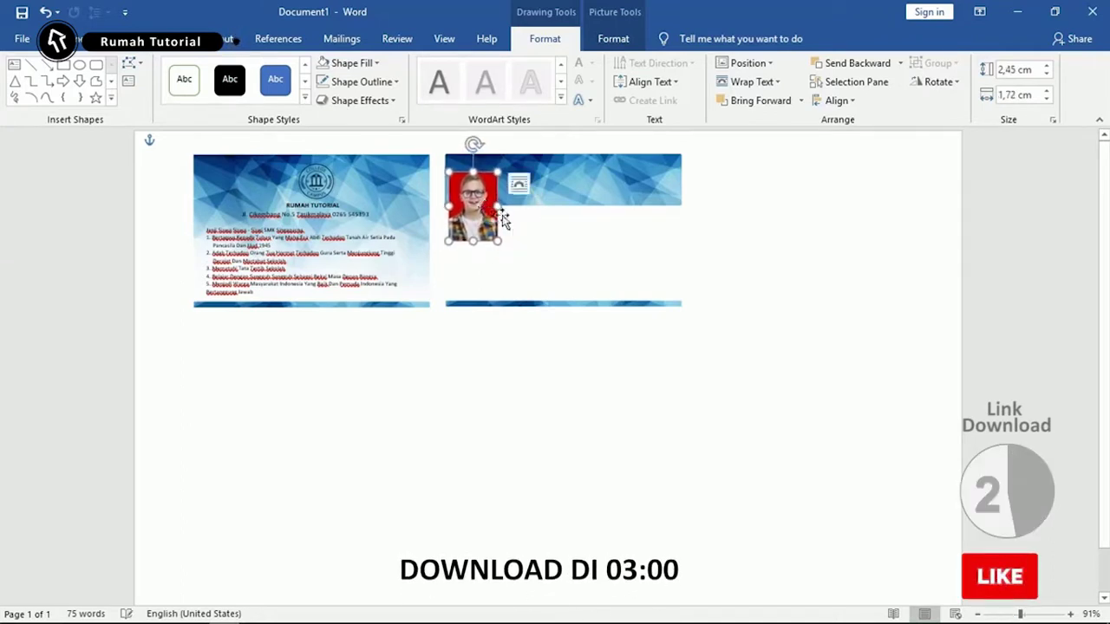
{"action": "left_click_drag", "start_coordinate": [501, 241], "coordinate": [514, 255]}
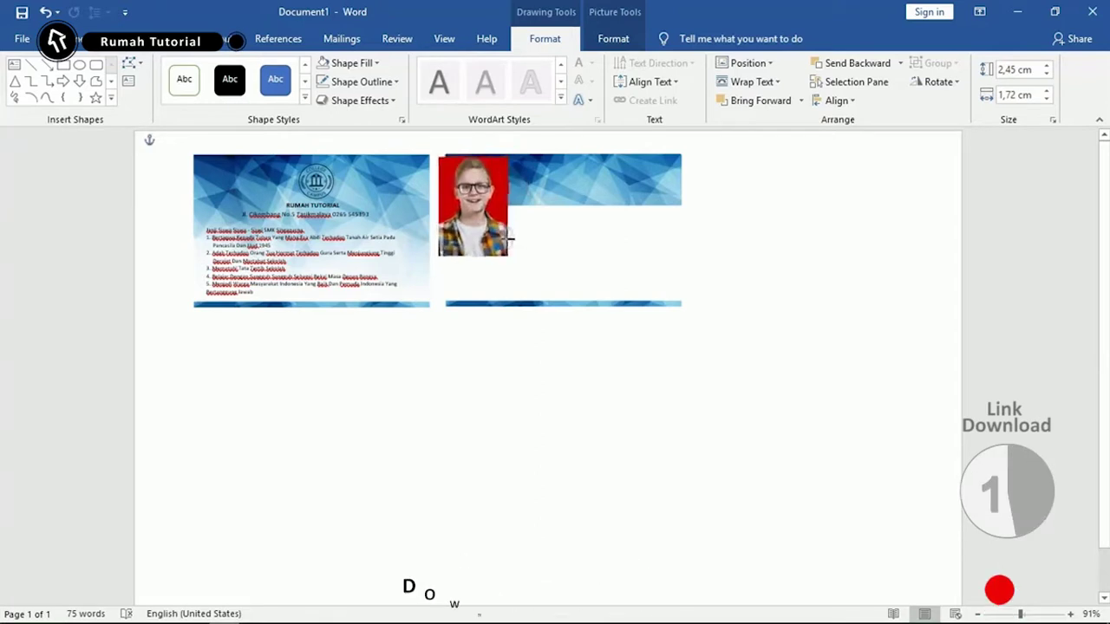
{"action": "mouse_move", "coordinate": [498, 208]}
{"action": "left_mouse_down"}
{"action": "mouse_move", "coordinate": [506, 200]}
{"action": "mouse_move", "coordinate": [494, 208]}
{"action": "left_mouse_up"}
{"action": "left_click_drag", "start_coordinate": [518, 264], "coordinate": [510, 257]}
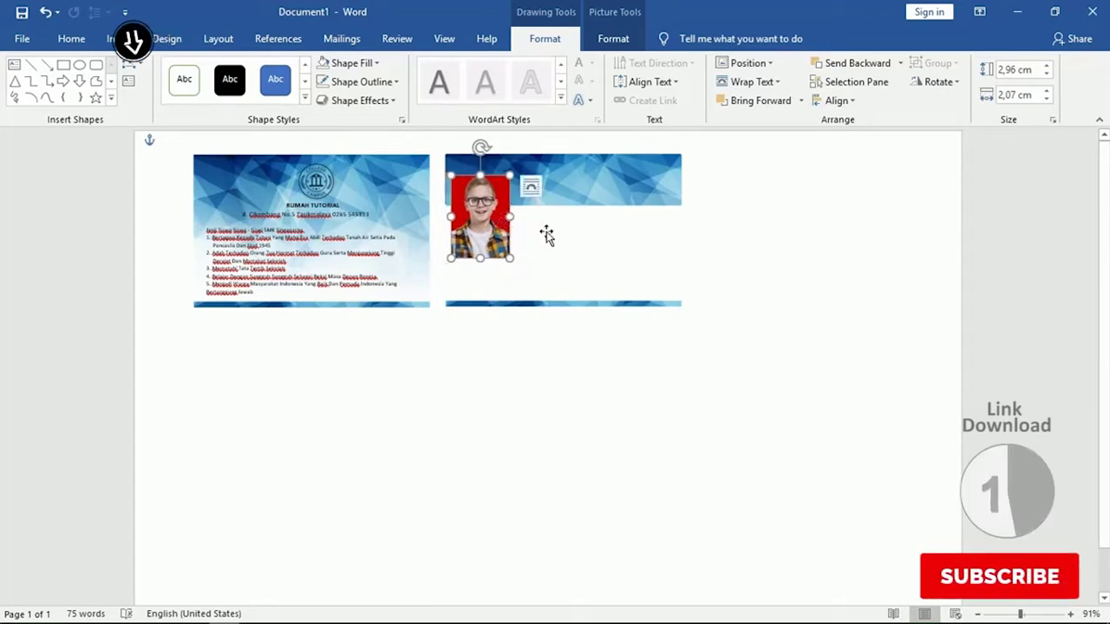
{"action": "left_click_drag", "start_coordinate": [491, 205], "coordinate": [488, 196]}
Draw a new text box in the right card's header beside the round logo.
{"action": "left_click", "coordinate": [567, 203]}
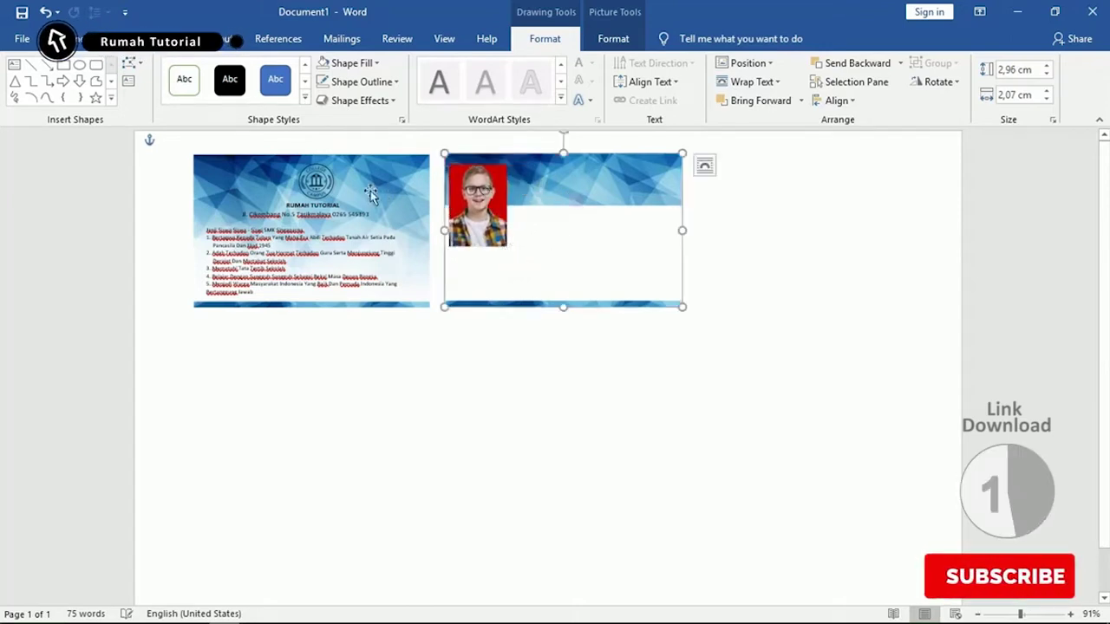
{"action": "left_click", "coordinate": [317, 180]}
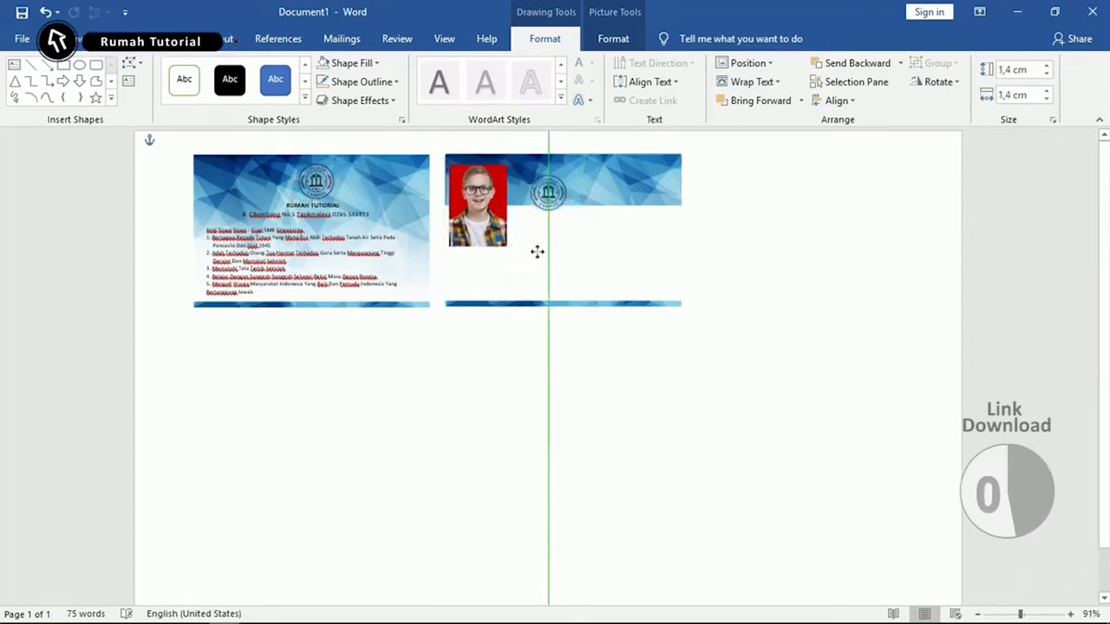
{"action": "left_click", "coordinate": [542, 191]}
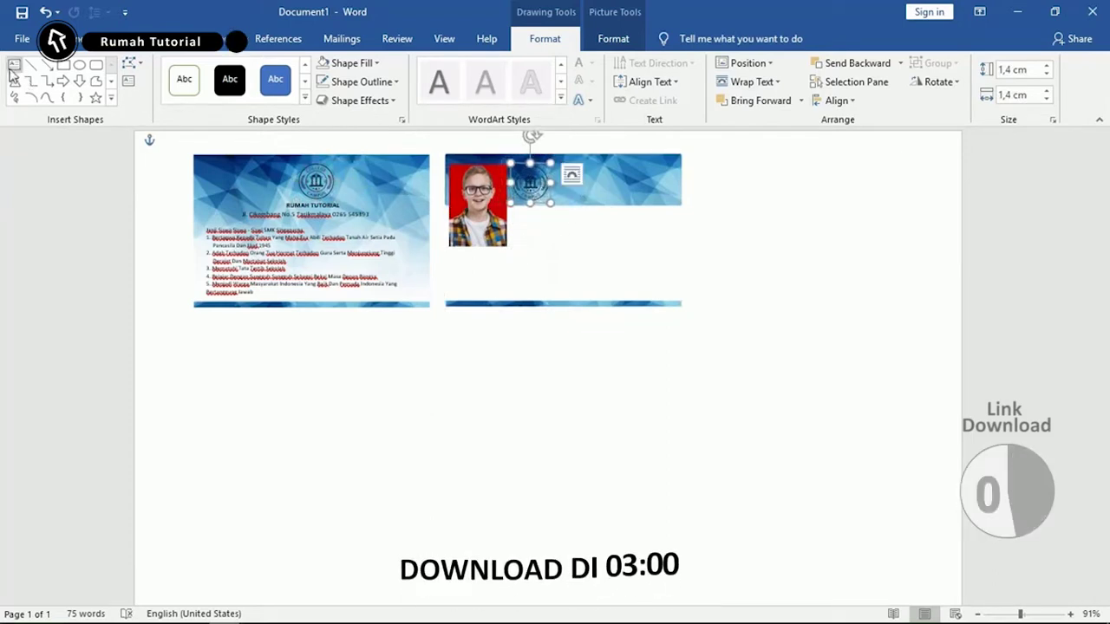
{"action": "left_click_drag", "start_coordinate": [593, 162], "coordinate": [766, 209]}
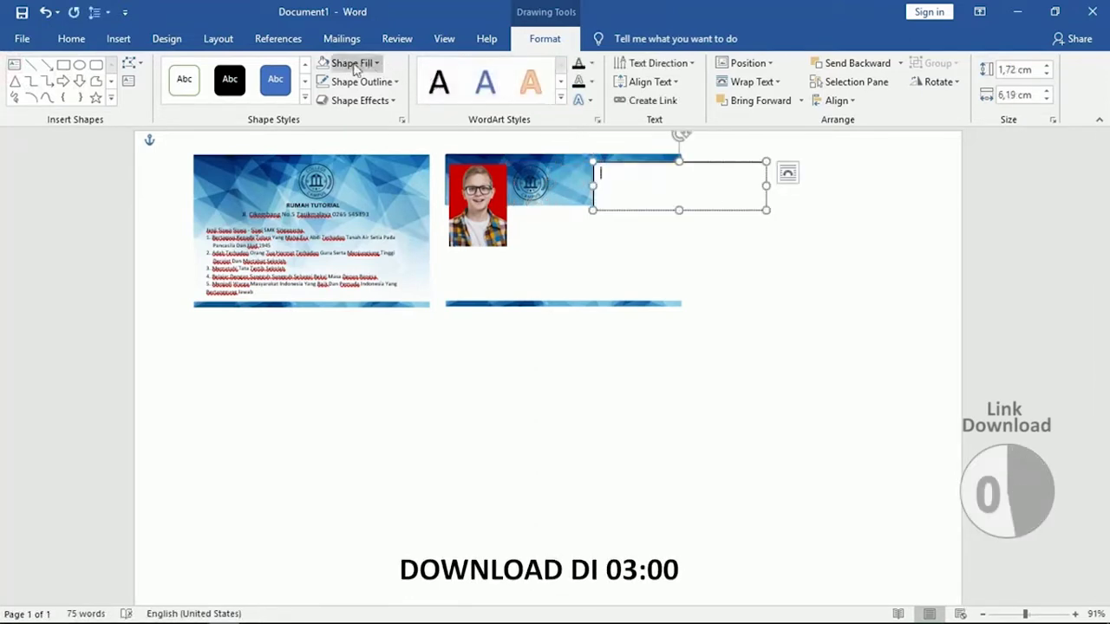
{"action": "left_click", "coordinate": [349, 63]}
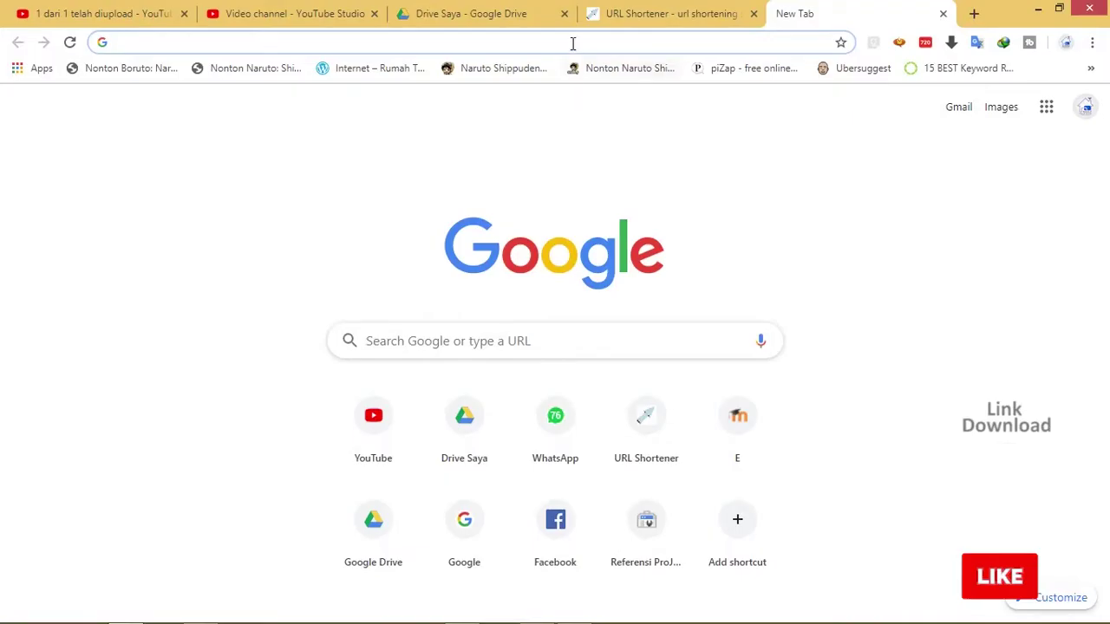
{"action": "type", "text": "http://gg.gg/kartusiswa0402"}
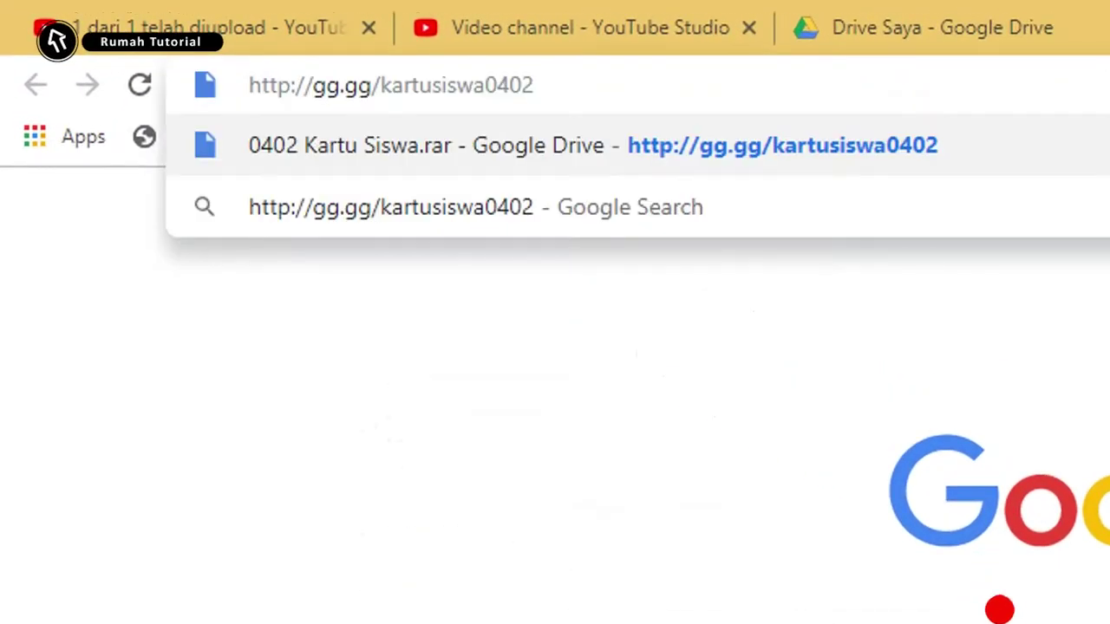
{"action": "left_click", "coordinate": [855, 129]}
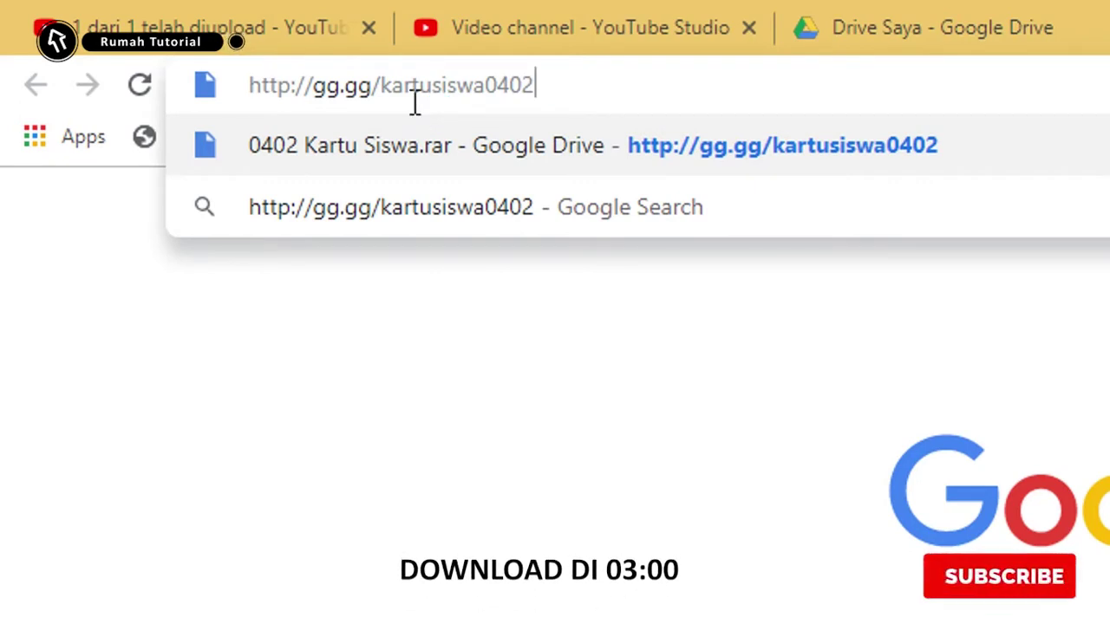
{"action": "left_click_drag", "start_coordinate": [563, 84], "coordinate": [315, 85]}
{"action": "key", "text": "Return"}
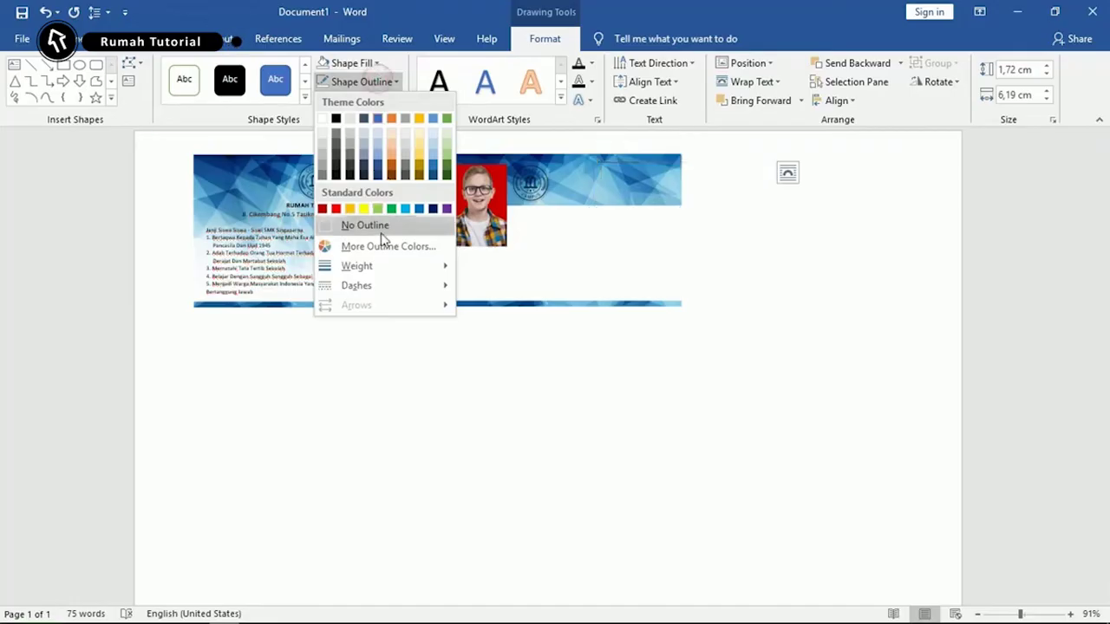
Remove the text box outline, paste RUMAH TUTORIAL with the channel URL, and shrink the text.
{"action": "left_click", "coordinate": [379, 228]}
{"action": "type", "text": "www.youtube.com/c/rumahtutorial18"}
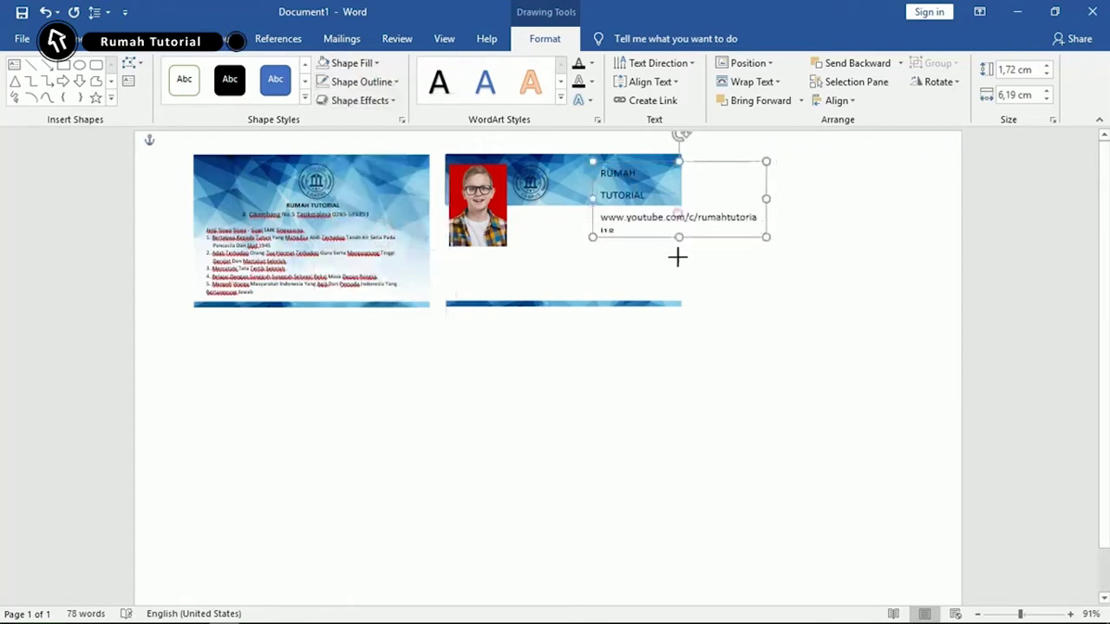
{"action": "left_click_drag", "start_coordinate": [611, 278], "coordinate": [600, 173]}
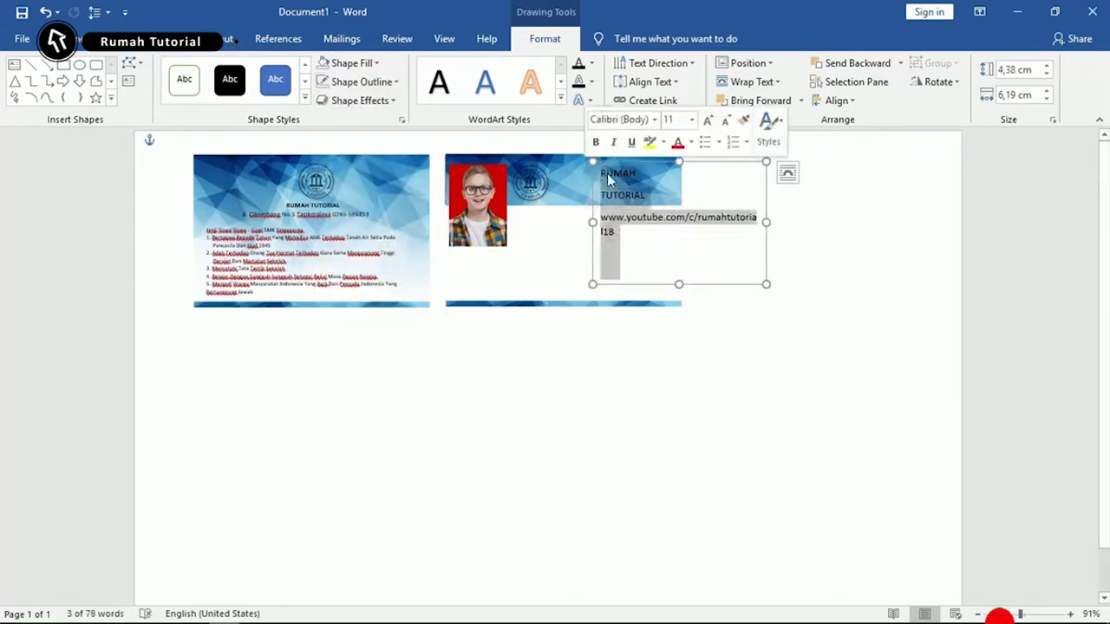
{"action": "key", "text": "ctrl+bracketleft"}
{"action": "key", "text": "ctrl+bracketleft"}
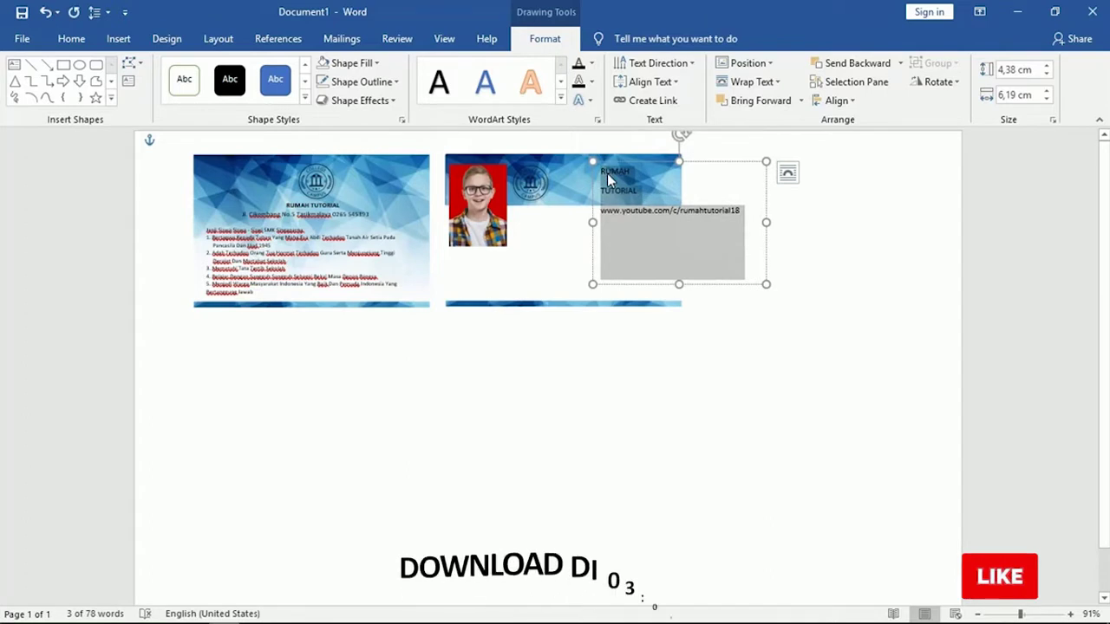
Set the text to 1.0 line spacing, shorten the box and move it beside the logo.
{"action": "left_click", "coordinate": [72, 39]}
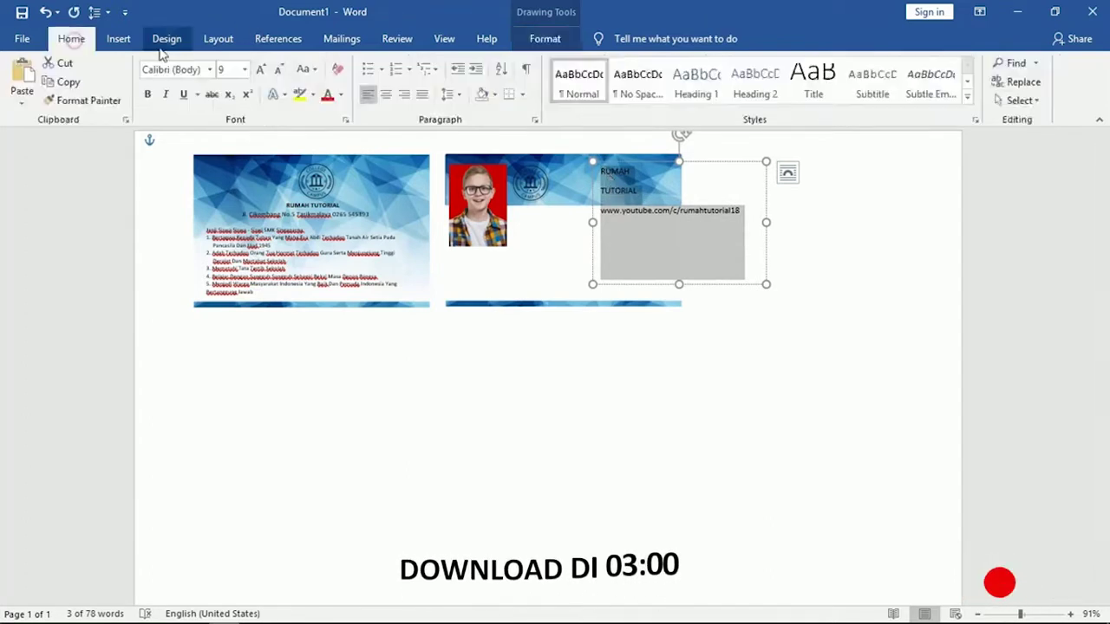
{"action": "left_click", "coordinate": [449, 94]}
{"action": "left_click", "coordinate": [491, 274]}
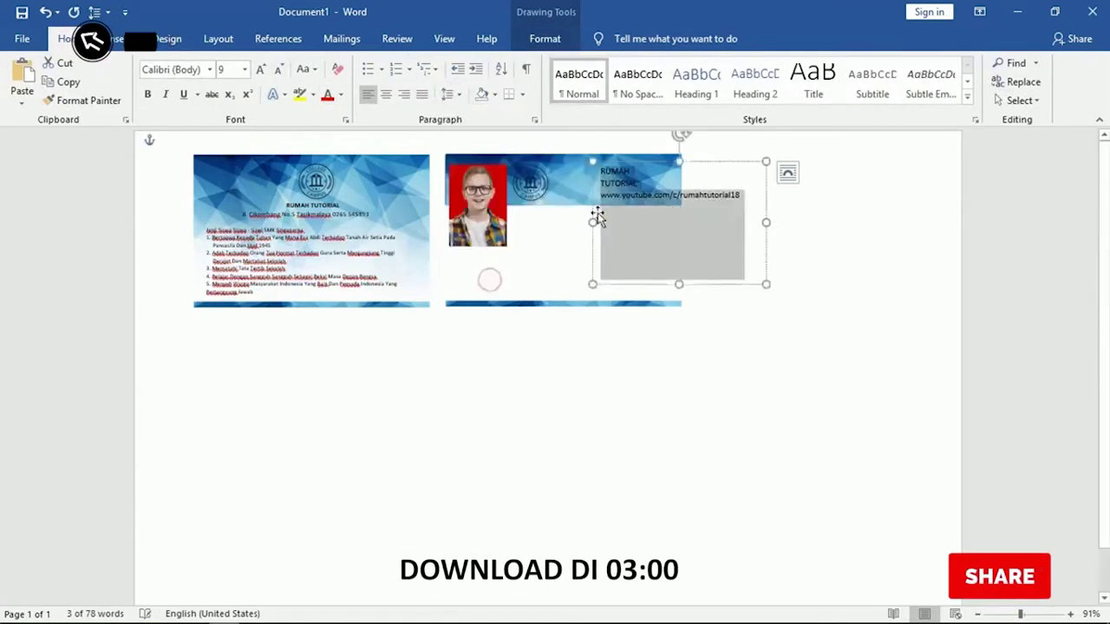
{"action": "mouse_move", "coordinate": [677, 252]}
{"action": "left_mouse_down"}
{"action": "mouse_move", "coordinate": [678, 212]}
{"action": "mouse_move", "coordinate": [601, 170]}
{"action": "left_mouse_up"}
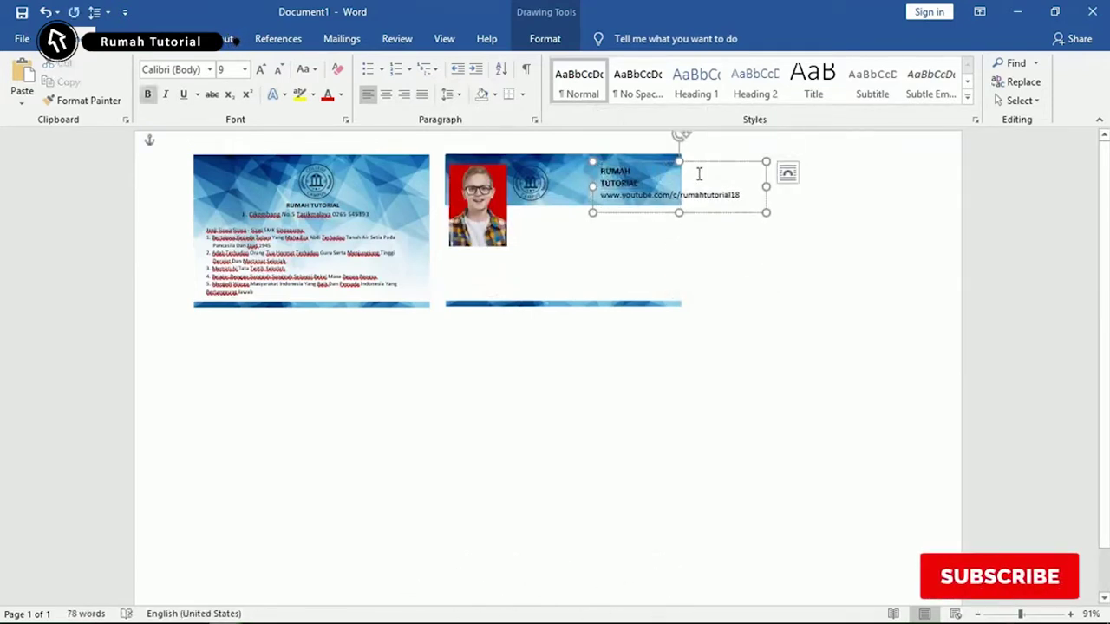
{"action": "left_click_drag", "start_coordinate": [694, 165], "coordinate": [646, 165]}
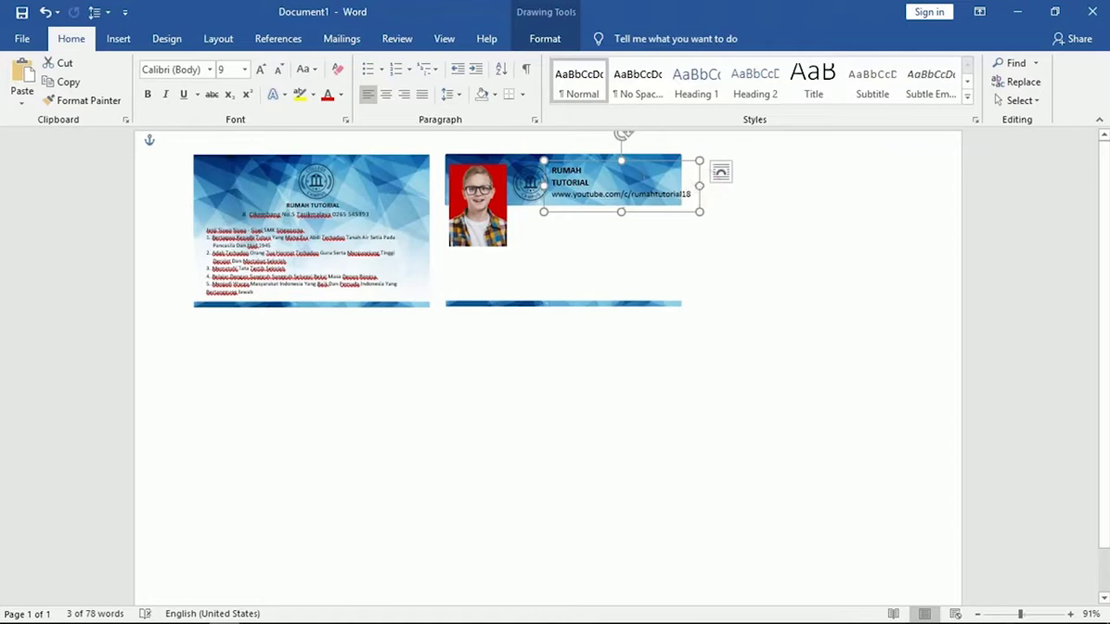
Check the logo, text box and photo, and look at the photo's text wrapping options.
{"action": "left_click", "coordinate": [531, 183]}
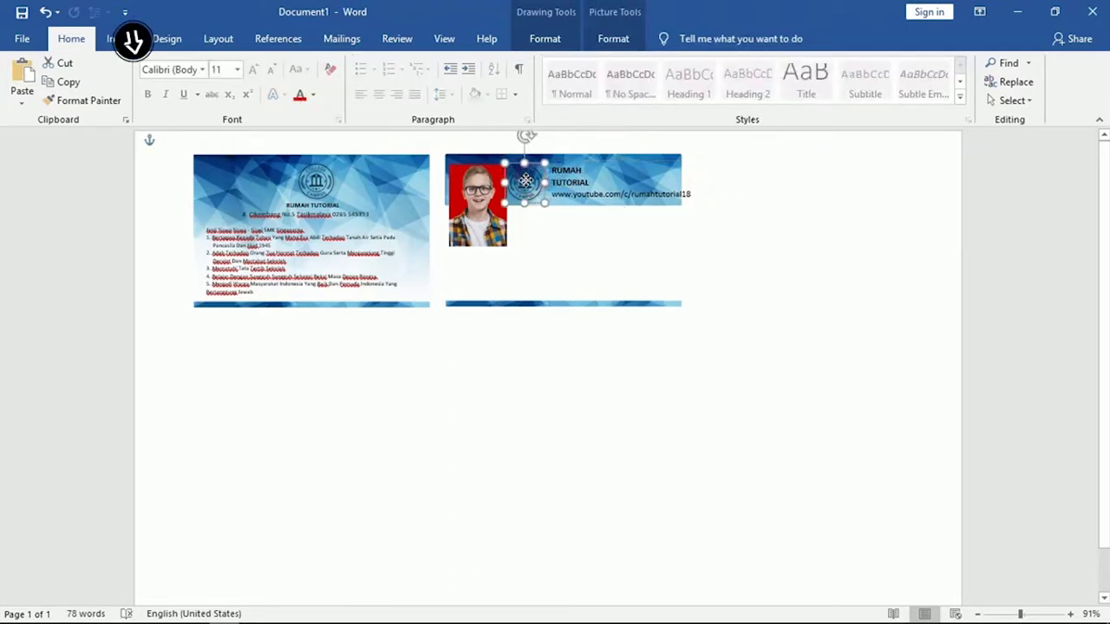
{"action": "left_click", "coordinate": [610, 186]}
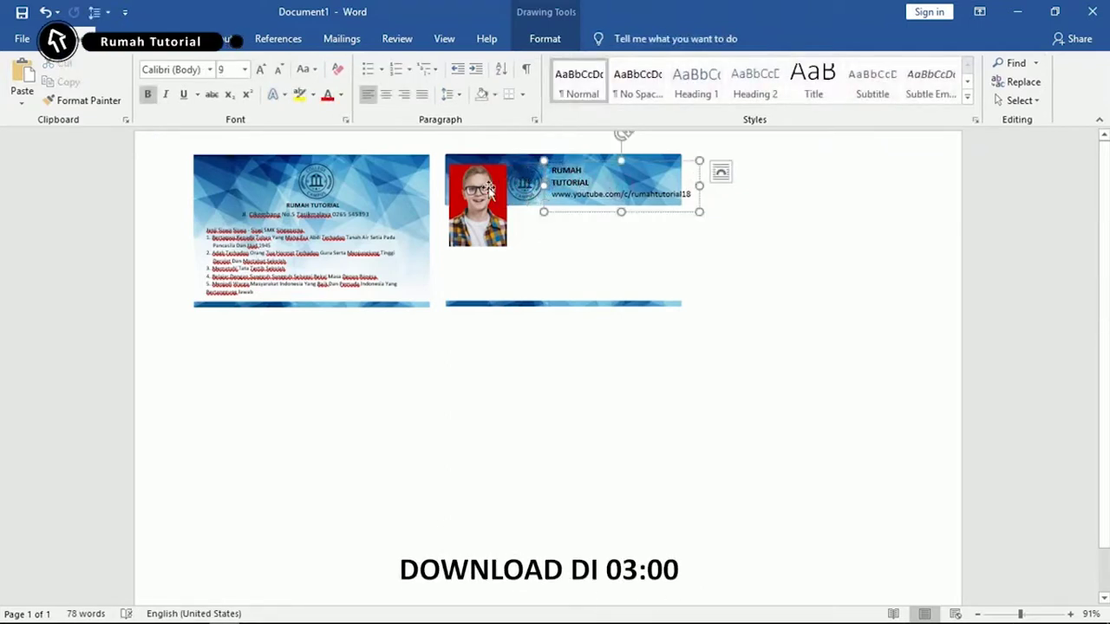
{"action": "left_click", "coordinate": [489, 189]}
{"action": "left_click", "coordinate": [529, 181]}
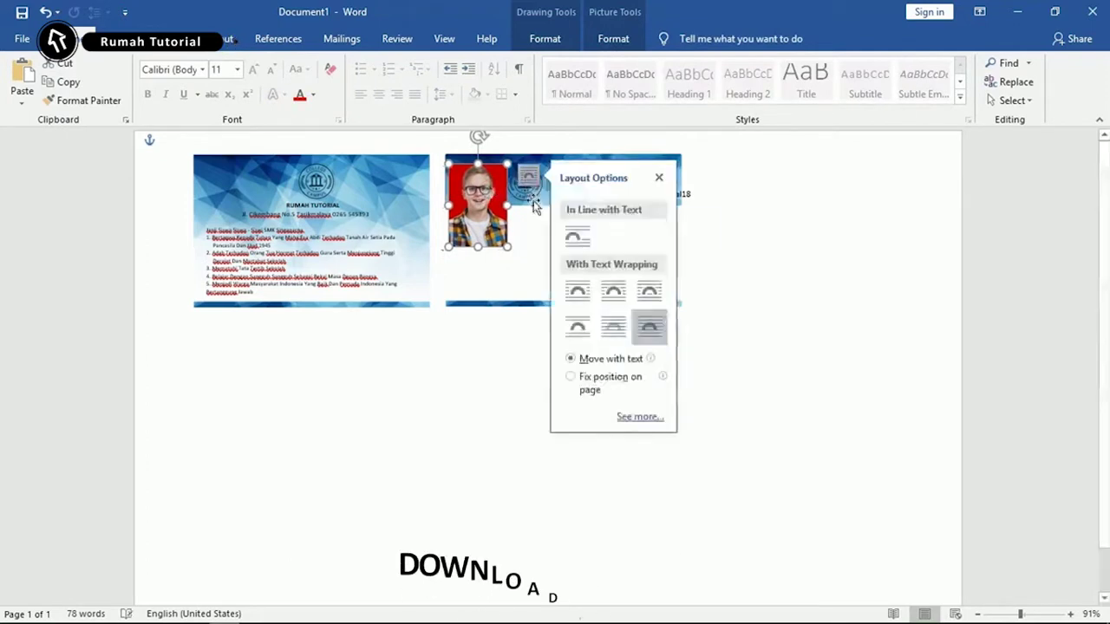
{"action": "left_click", "coordinate": [530, 196]}
Reduce the channel URL to size 8 and narrow the text box to fit the card.
{"action": "left_click", "coordinate": [586, 195]}
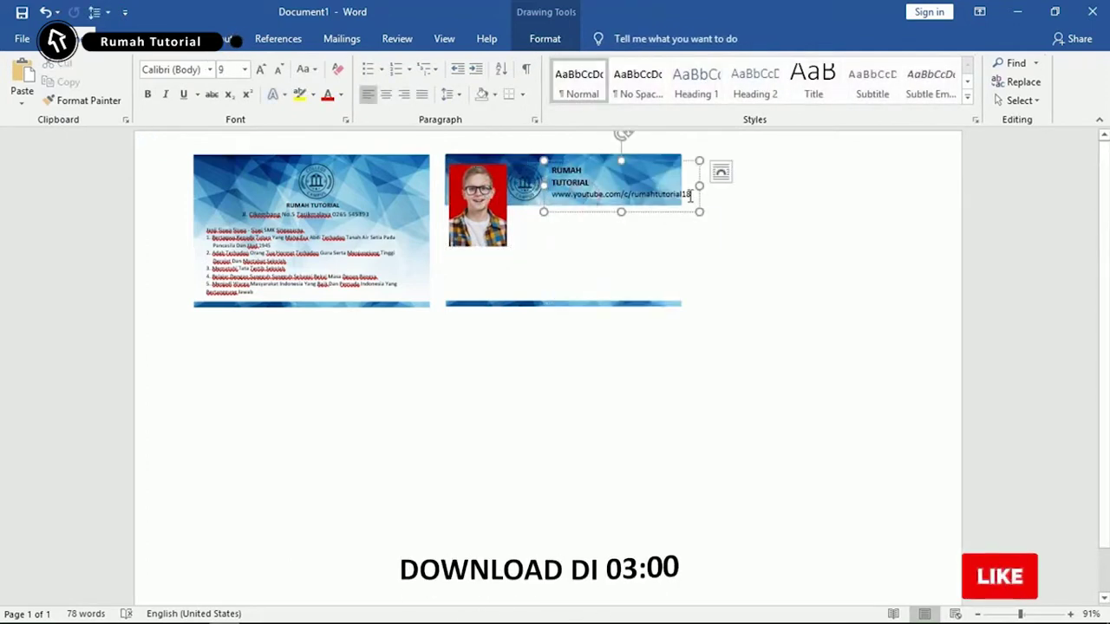
{"action": "left_click_drag", "start_coordinate": [691, 195], "coordinate": [552, 196]}
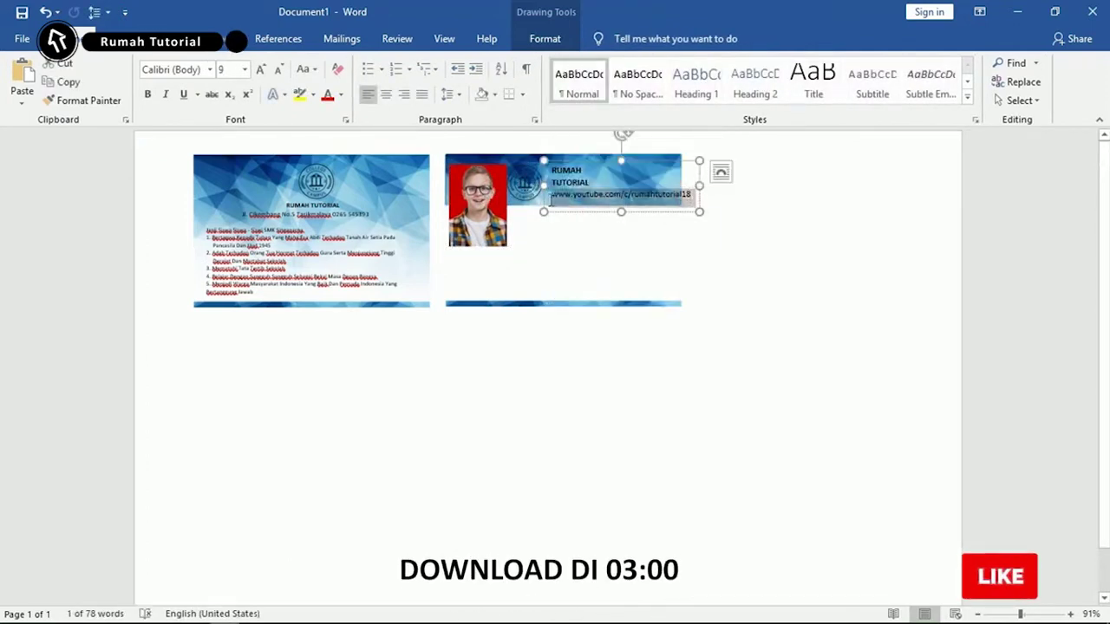
{"action": "key", "text": "ctrl+bracketleft"}
{"action": "left_click_drag", "start_coordinate": [699, 186], "coordinate": [619, 162]}
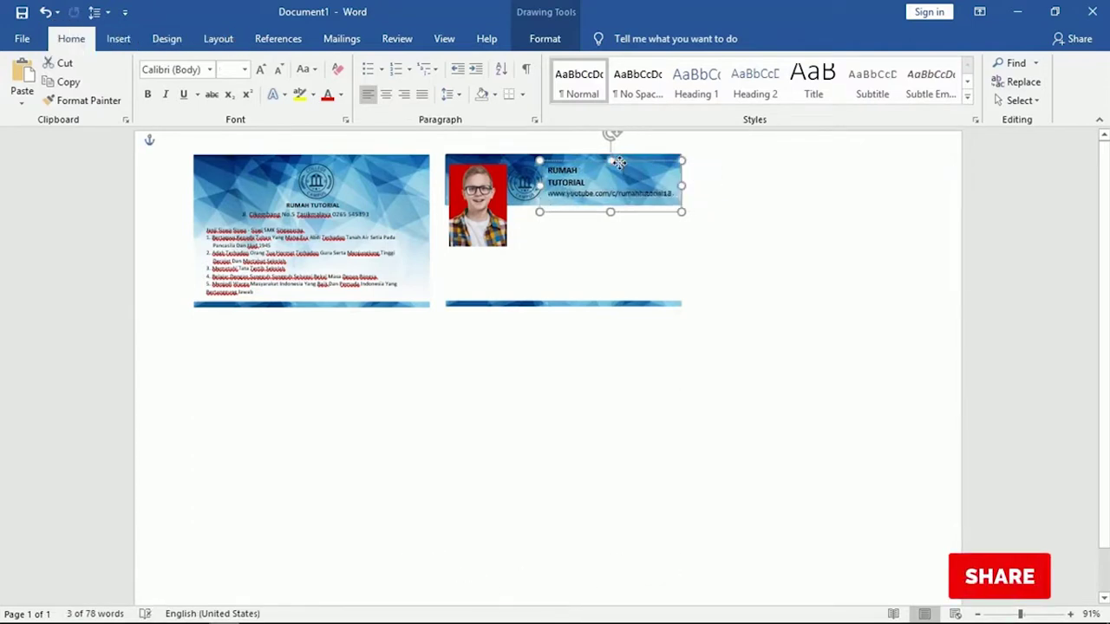
{"action": "left_click", "coordinate": [617, 240]}
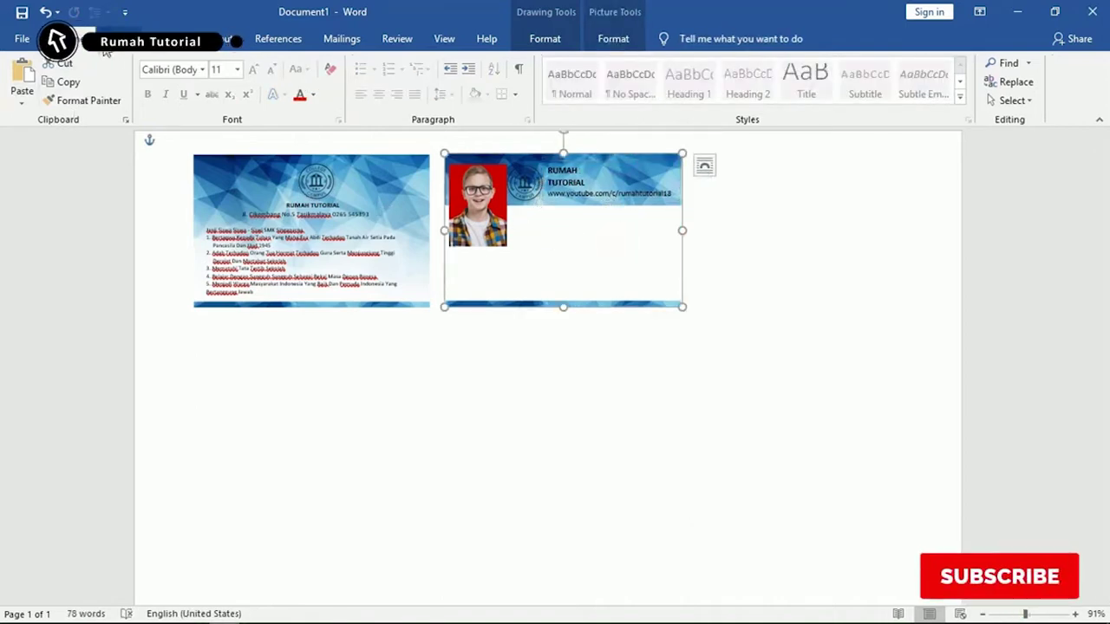
{"action": "left_click", "coordinate": [103, 49]}
Draw a text box beside the photo below the header, with no fill and no outline.
{"action": "left_click", "coordinate": [163, 102]}
{"action": "left_click", "coordinate": [154, 132]}
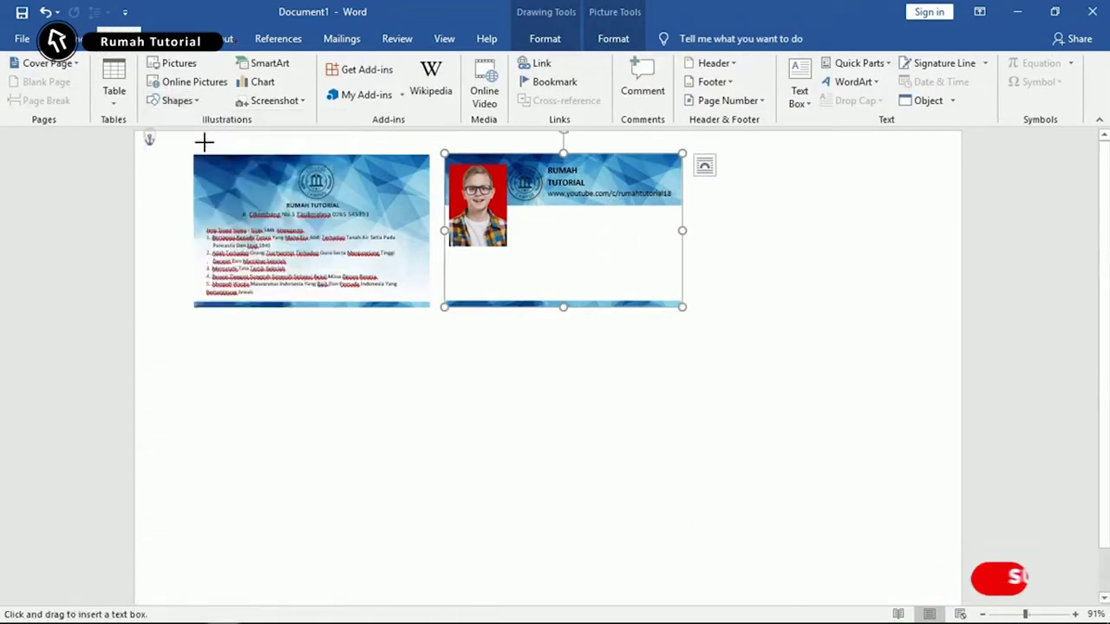
{"action": "left_click_drag", "start_coordinate": [511, 209], "coordinate": [588, 246]}
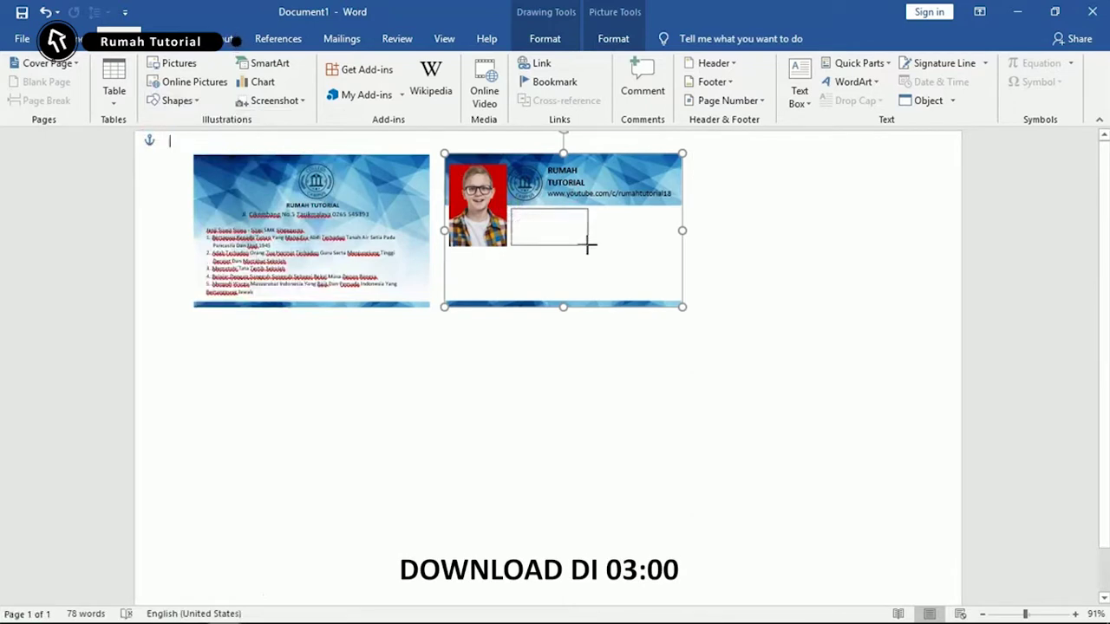
{"action": "left_click", "coordinate": [351, 63]}
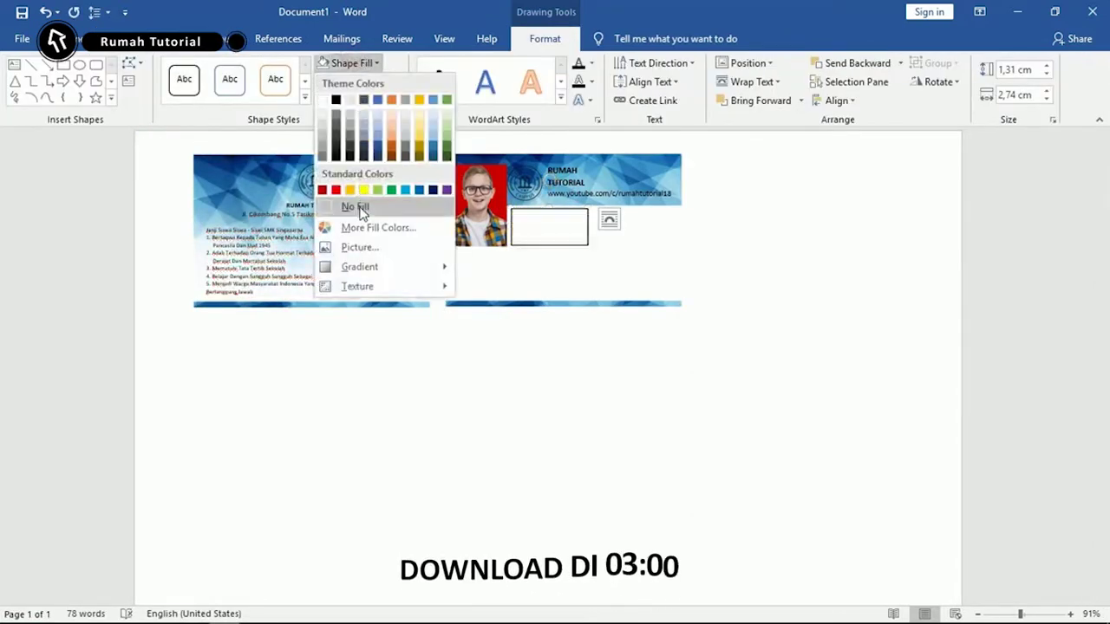
{"action": "left_click", "coordinate": [361, 209]}
{"action": "left_click", "coordinate": [357, 82]}
{"action": "left_click", "coordinate": [364, 225]}
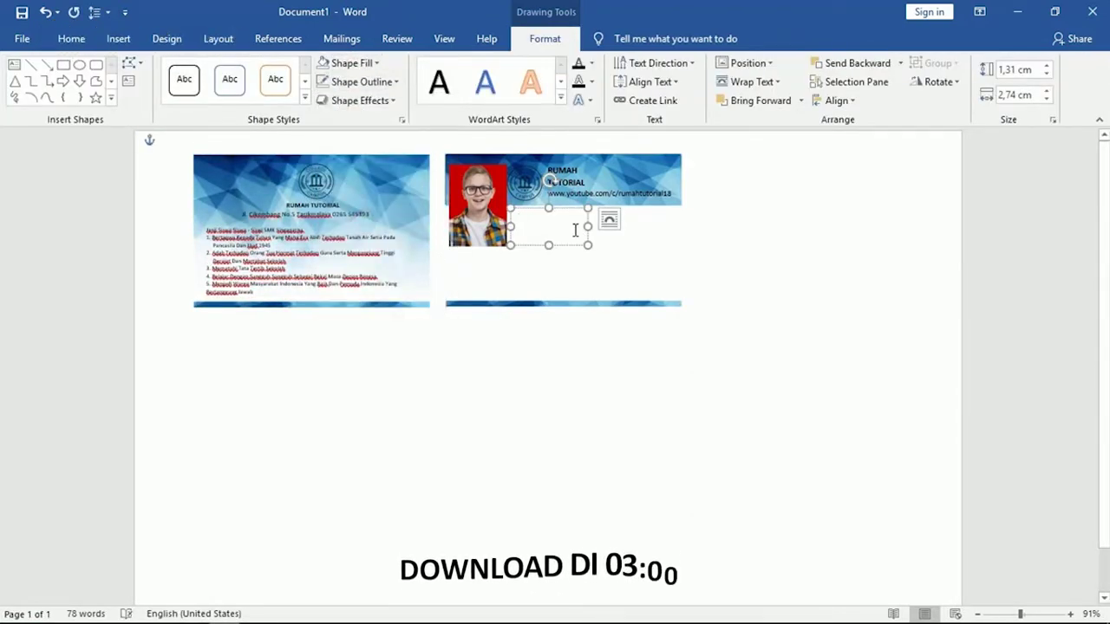
Paste the name and No Induk lines in smaller text, bold the name, and remove extra spacing.
{"action": "key", "text": "ctrl+v"}
{"action": "mouse_move", "coordinate": [548, 245]}
{"action": "left_mouse_down"}
{"action": "mouse_move", "coordinate": [548, 276]}
{"action": "mouse_move", "coordinate": [528, 221]}
{"action": "left_mouse_up"}
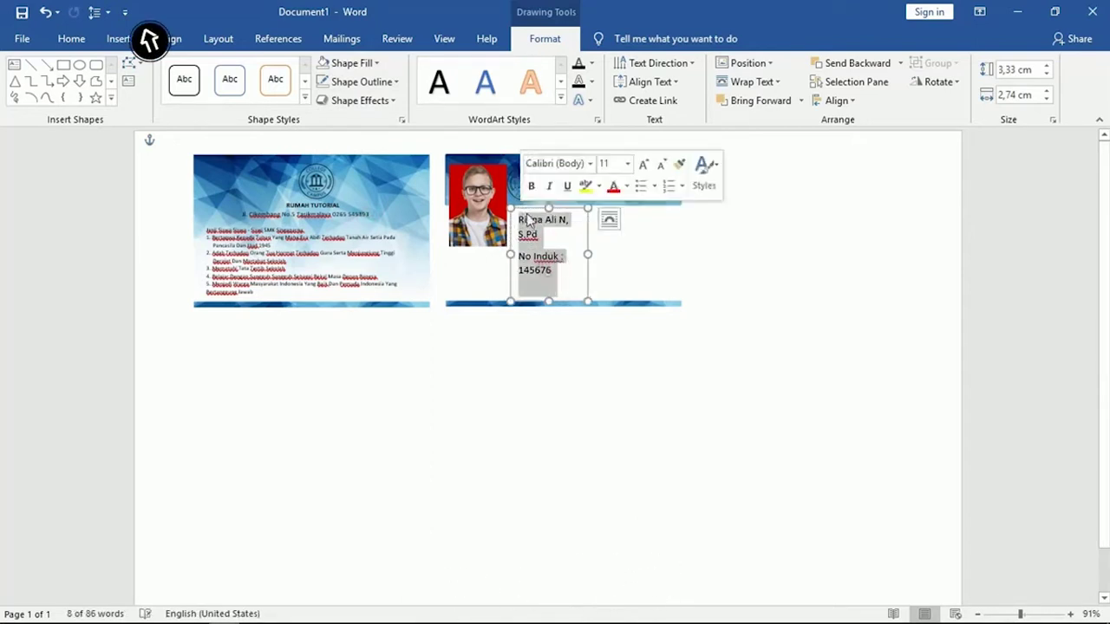
{"action": "key", "text": "ctrl+bracketleft"}
{"action": "key", "text": "ctrl+bracketleft"}
{"action": "key", "text": "ctrl+bracketleft"}
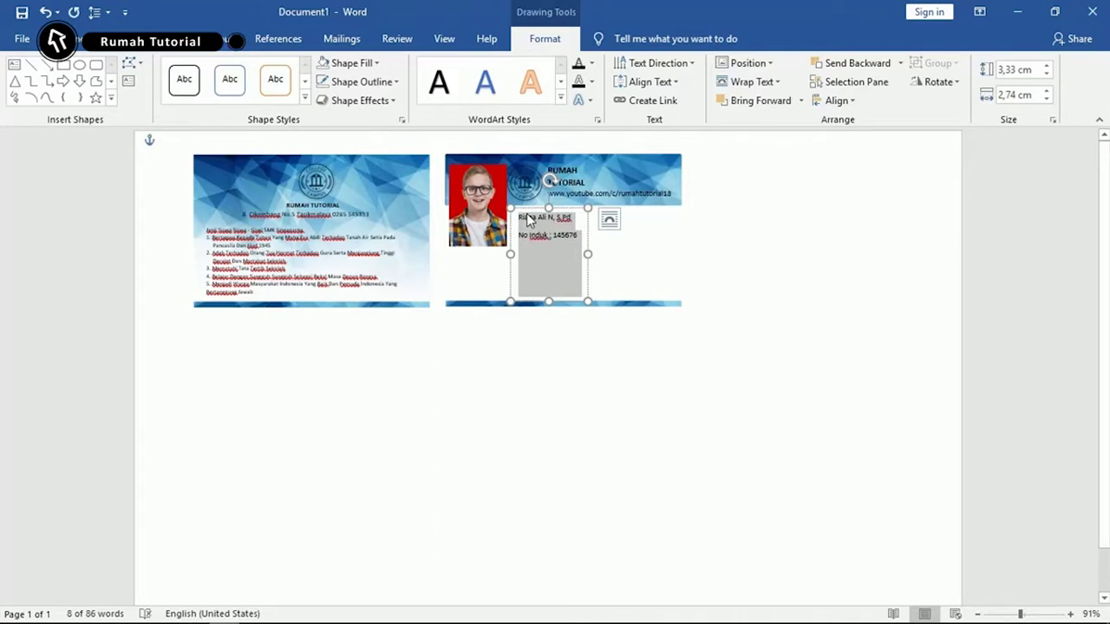
{"action": "mouse_move", "coordinate": [556, 302]}
{"action": "left_mouse_down"}
{"action": "mouse_move", "coordinate": [548, 247]}
{"action": "mouse_move", "coordinate": [525, 210]}
{"action": "left_mouse_up"}
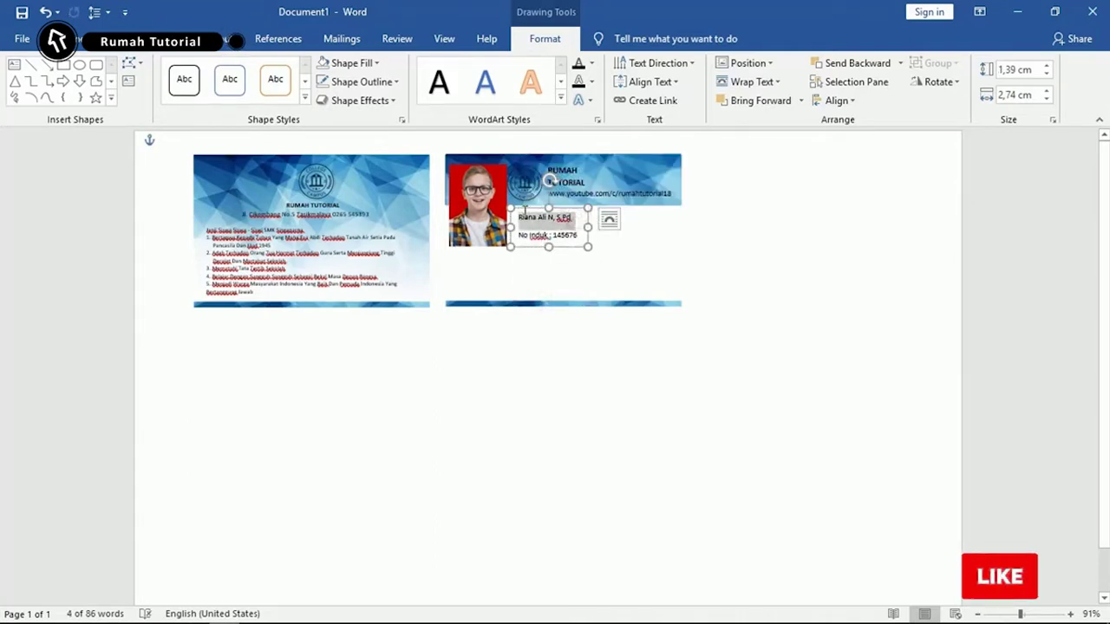
{"action": "key", "text": "ctrl+b"}
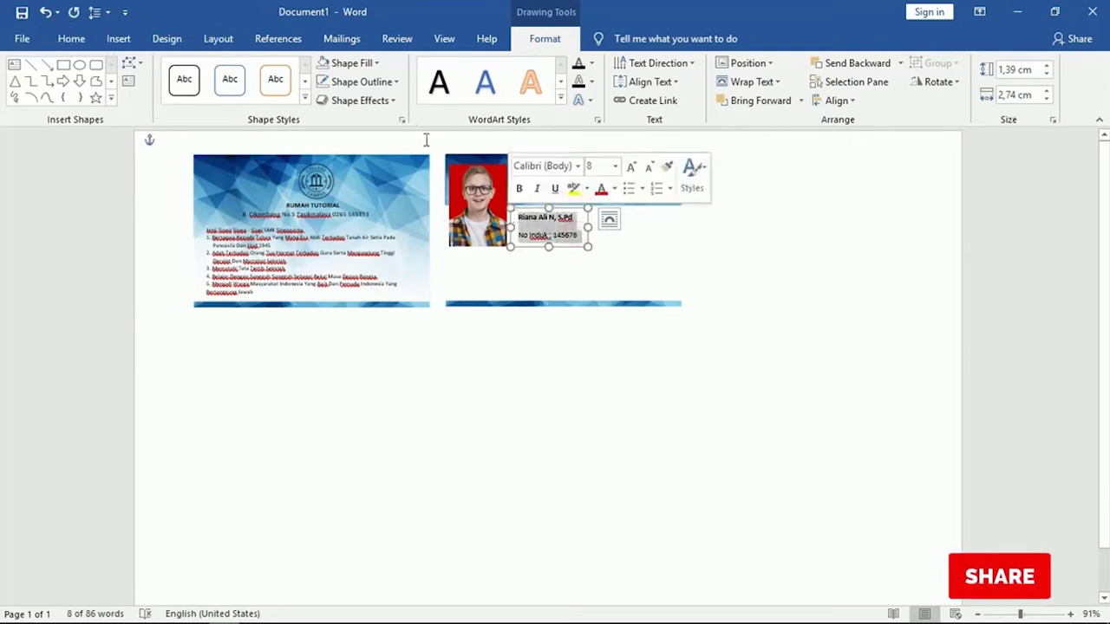
{"action": "left_click", "coordinate": [71, 38]}
{"action": "left_click", "coordinate": [445, 94]}
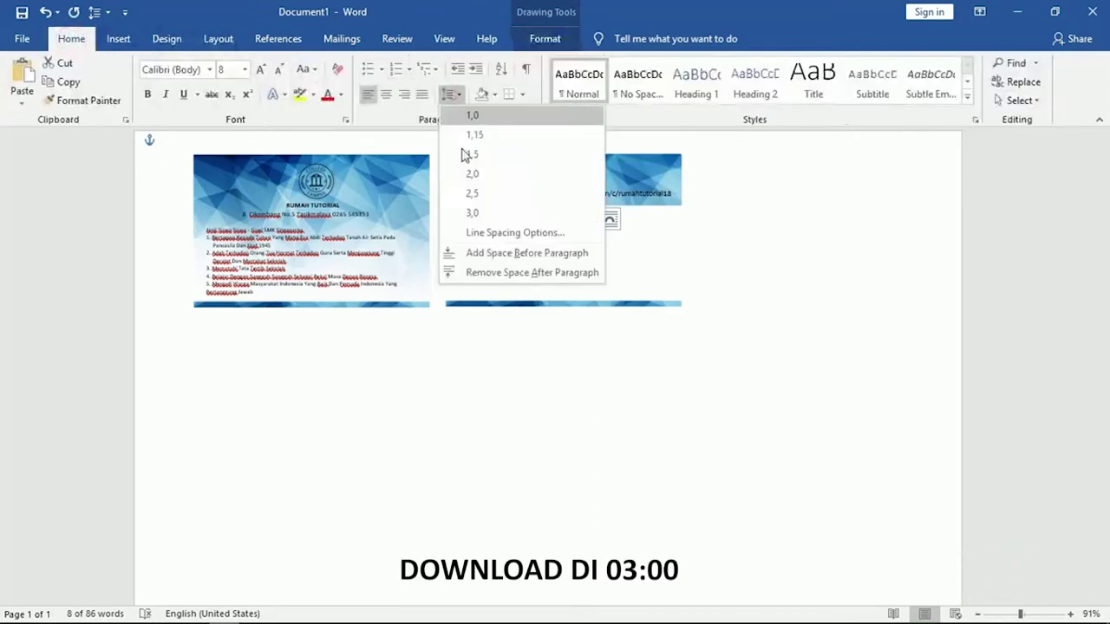
{"action": "left_click", "coordinate": [477, 271]}
{"action": "left_click", "coordinate": [558, 224]}
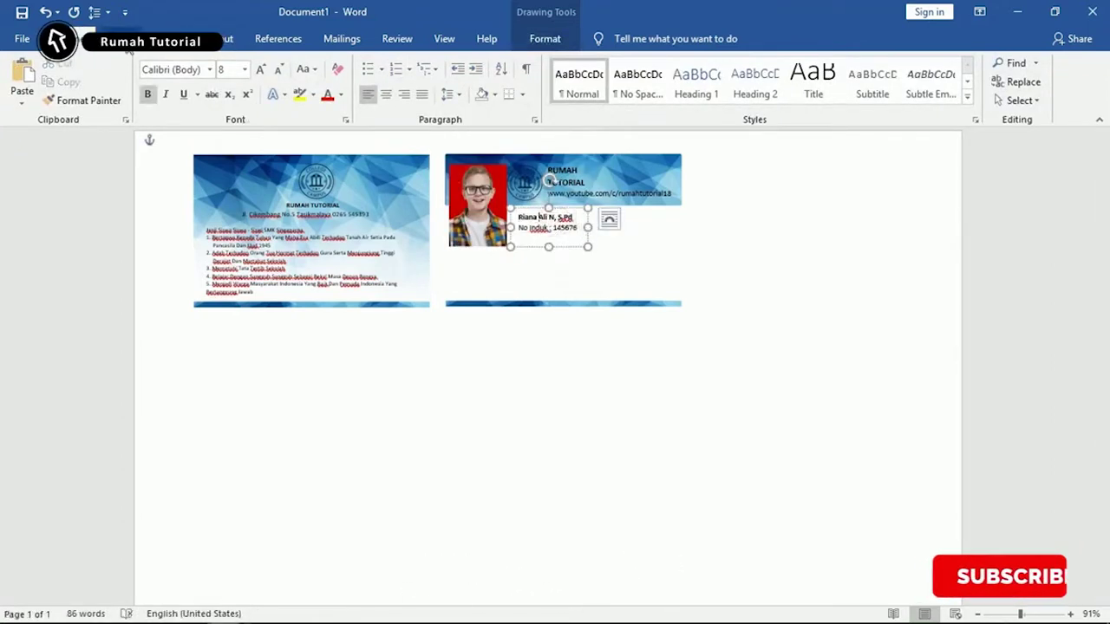
Pick the straight line shape, then draw a small square beside the student number.
{"action": "left_click", "coordinate": [119, 38]}
{"action": "left_click", "coordinate": [177, 101]}
{"action": "left_click", "coordinate": [179, 137]}
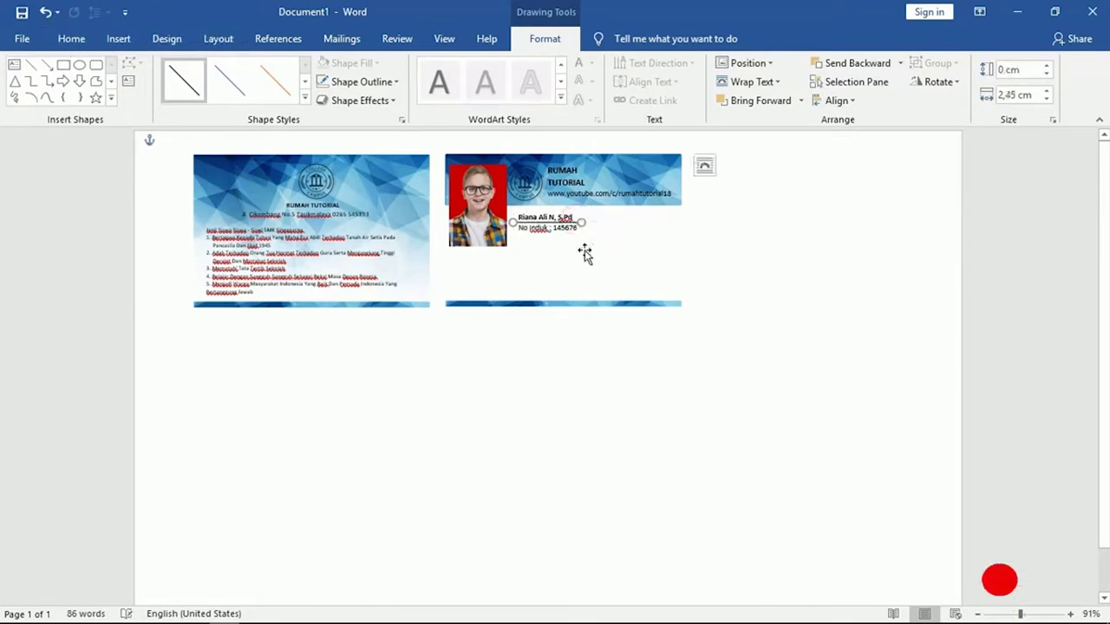
{"action": "left_click", "coordinate": [585, 253]}
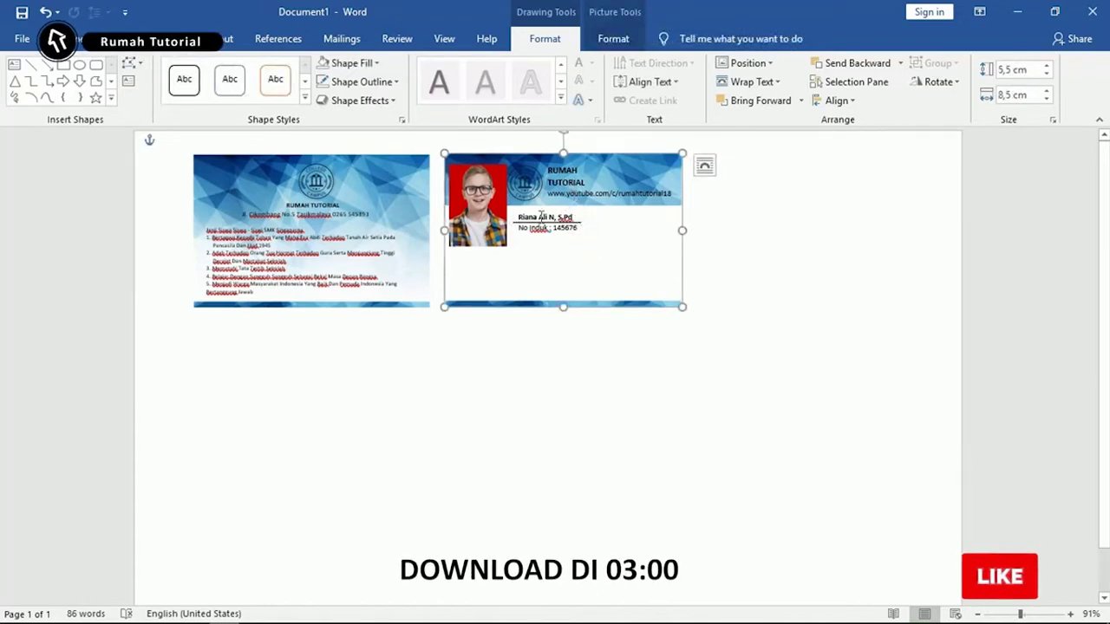
{"action": "left_click", "coordinate": [63, 65]}
{"action": "mouse_move", "coordinate": [593, 212]}
{"action": "left_mouse_down"}
{"action": "mouse_move", "coordinate": [629, 226]}
{"action": "mouse_move", "coordinate": [643, 256]}
{"action": "left_mouse_up"}
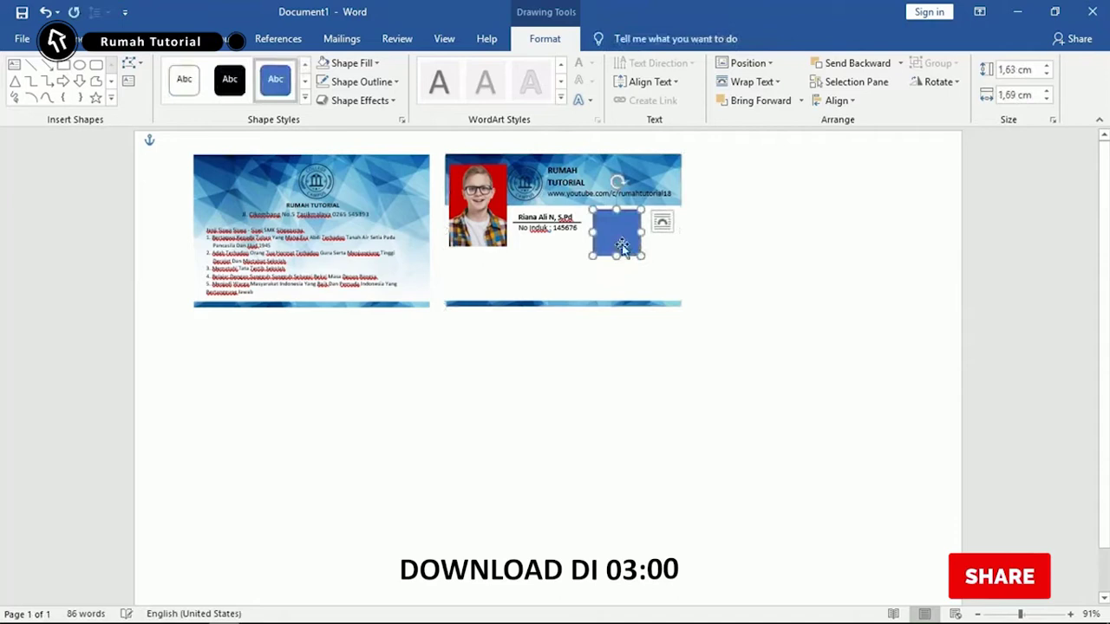
Fill the square with the barcode image, remove its outline, and shrink it to about 1.24 × 1.28 cm.
{"action": "left_click", "coordinate": [340, 61]}
{"action": "left_click", "coordinate": [359, 245]}
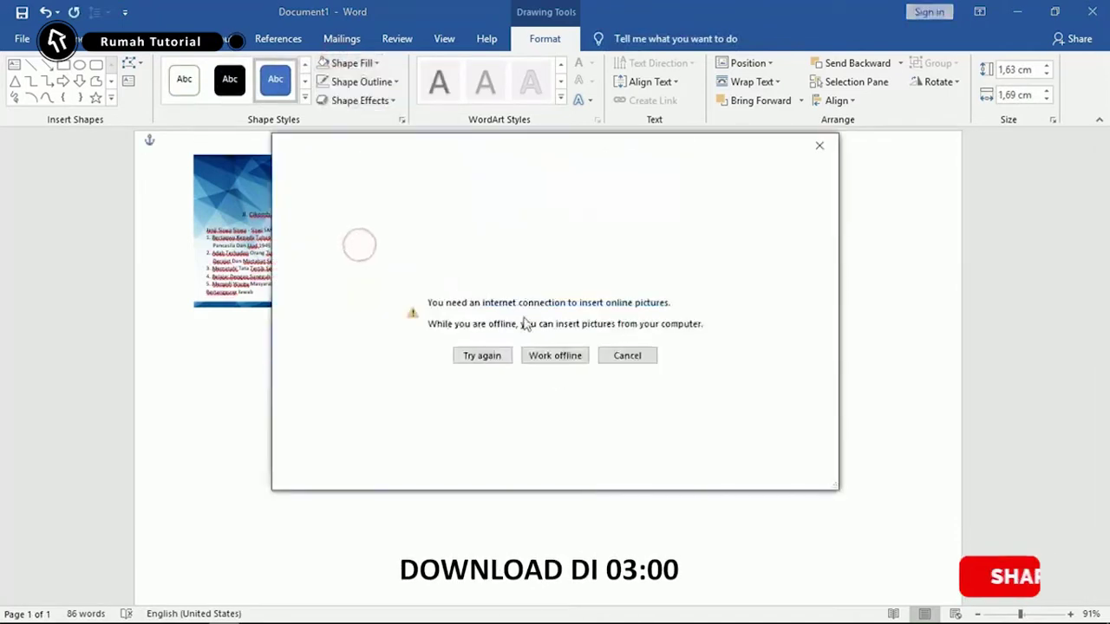
{"action": "left_click", "coordinate": [555, 356]}
{"action": "left_click", "coordinate": [299, 130]}
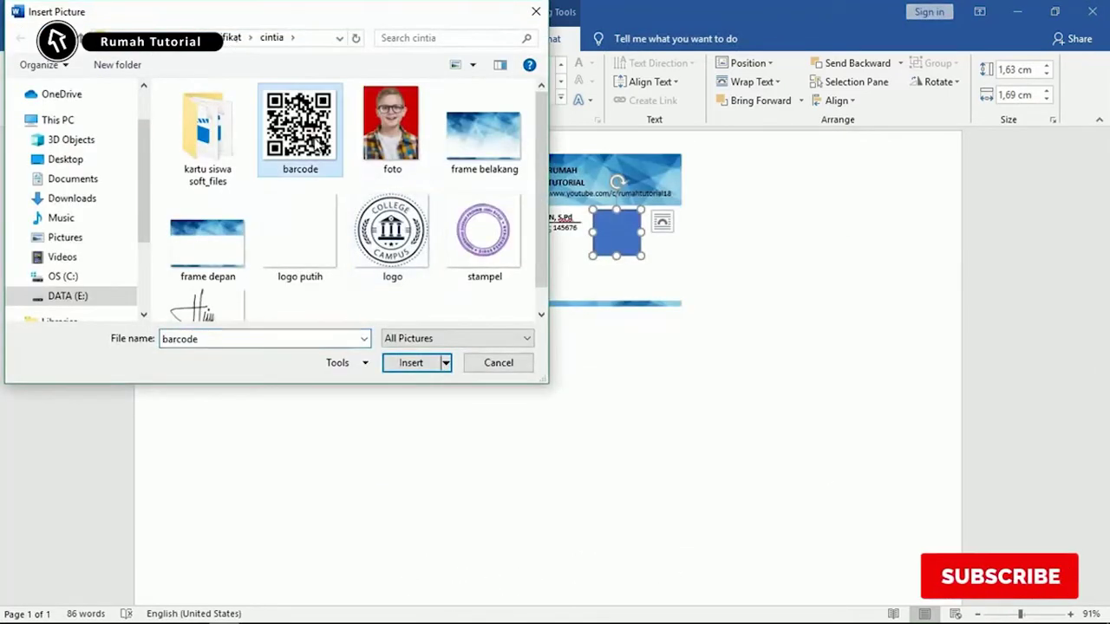
{"action": "key", "text": "Return"}
{"action": "left_click", "coordinate": [356, 81]}
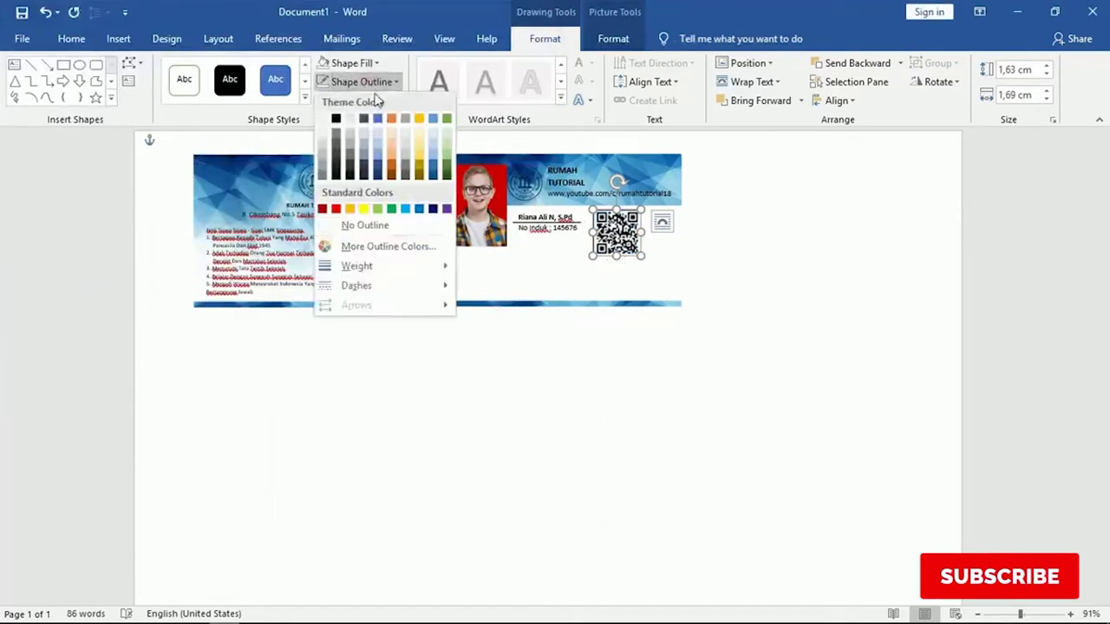
{"action": "left_click", "coordinate": [365, 223]}
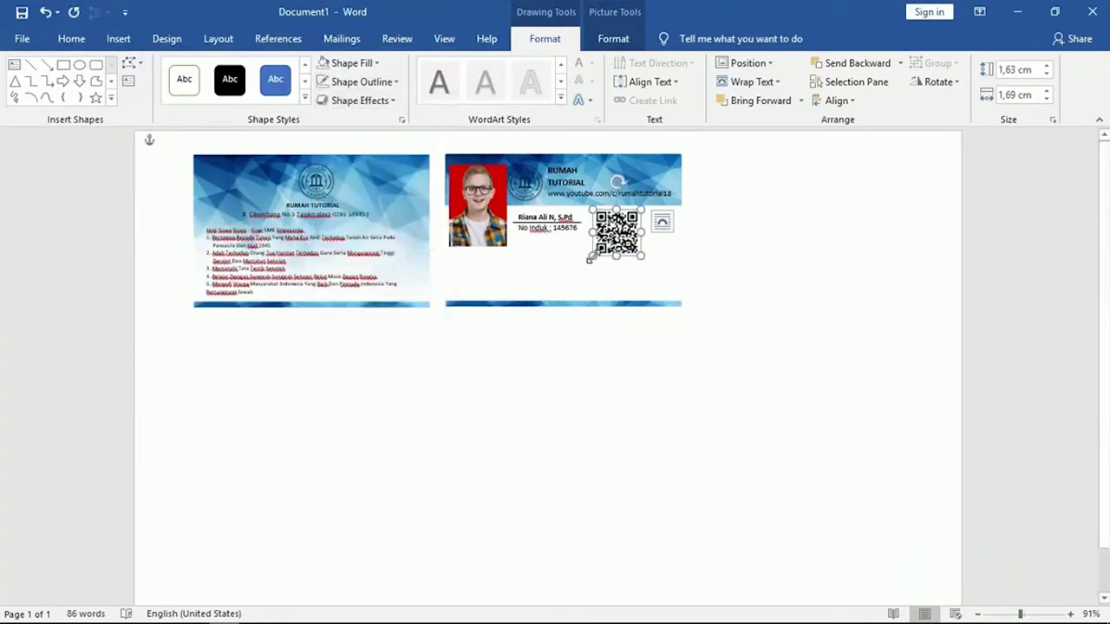
{"action": "left_click_drag", "start_coordinate": [589, 258], "coordinate": [610, 245]}
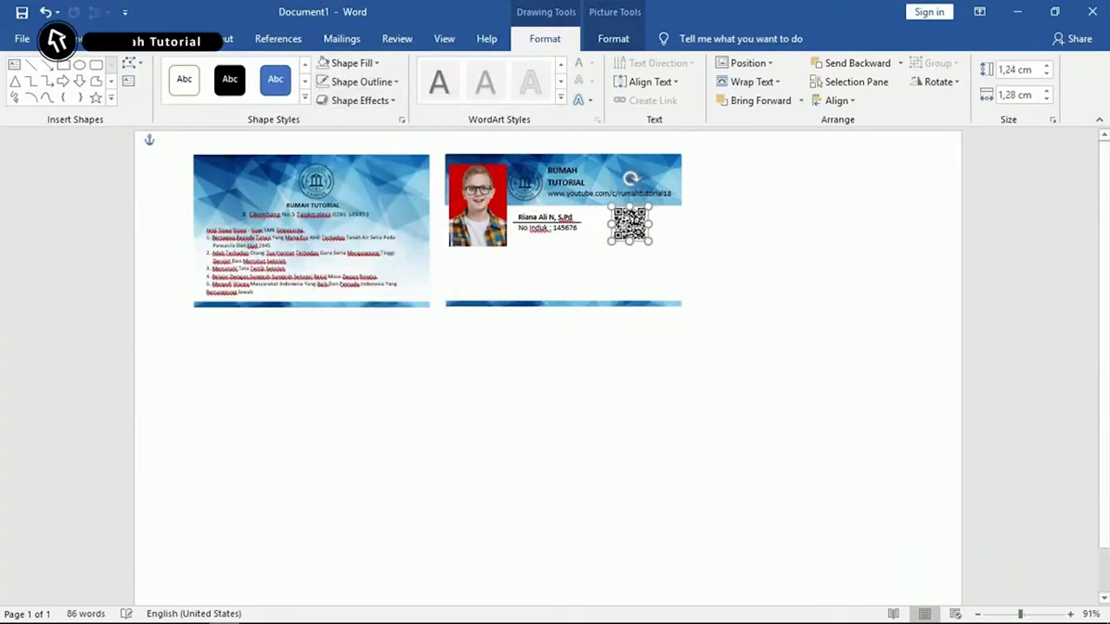
{"action": "left_click", "coordinate": [615, 270]}
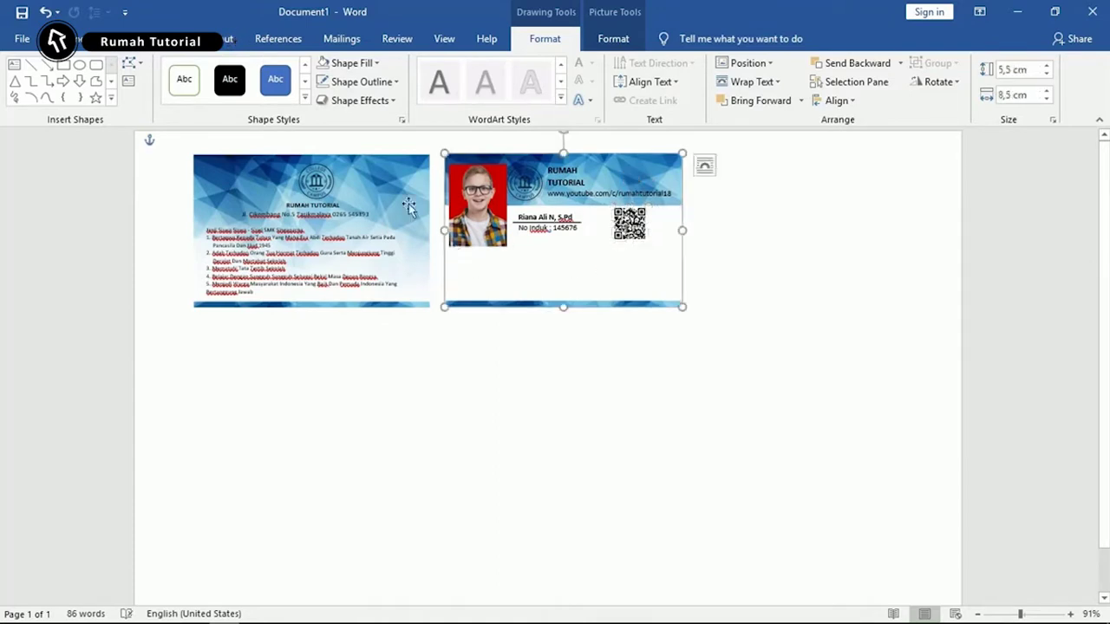
Draw an outline-free text box below the photo and paste the Alamat and TTL details.
{"action": "left_click", "coordinate": [13, 67]}
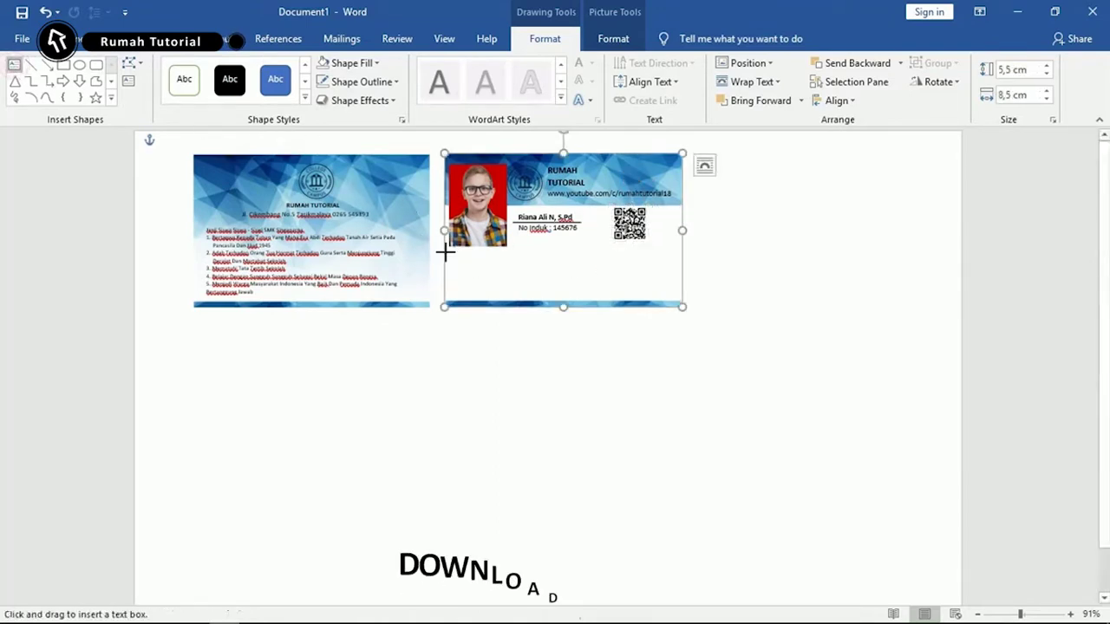
{"action": "left_click_drag", "start_coordinate": [563, 354], "coordinate": [596, 386]}
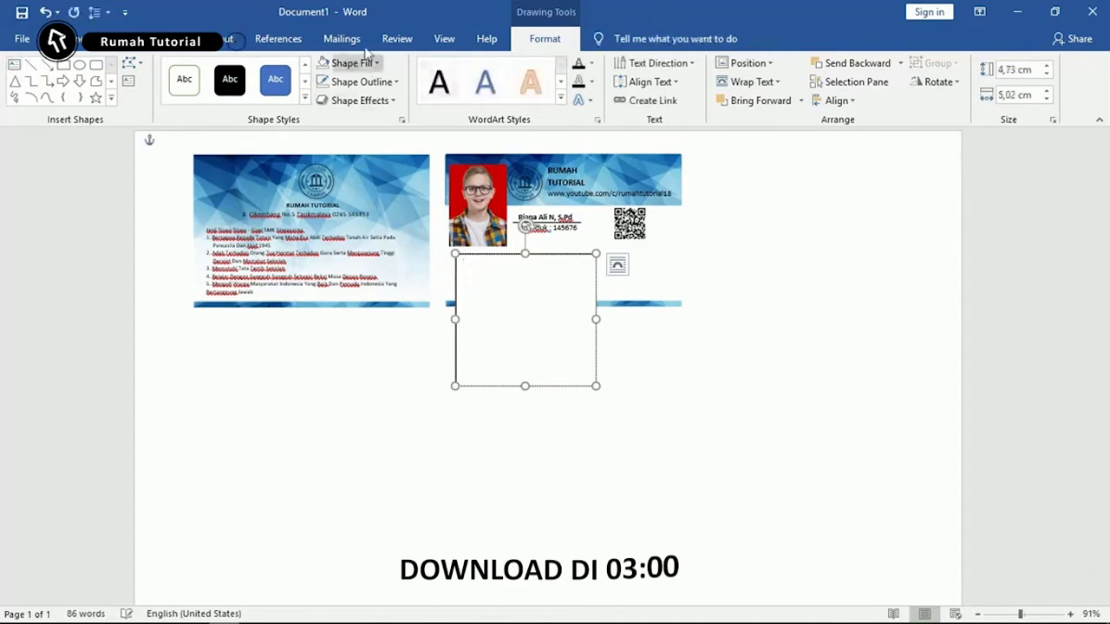
{"action": "left_click", "coordinate": [352, 62]}
{"action": "key", "text": "Escape"}
{"action": "left_click", "coordinate": [362, 81]}
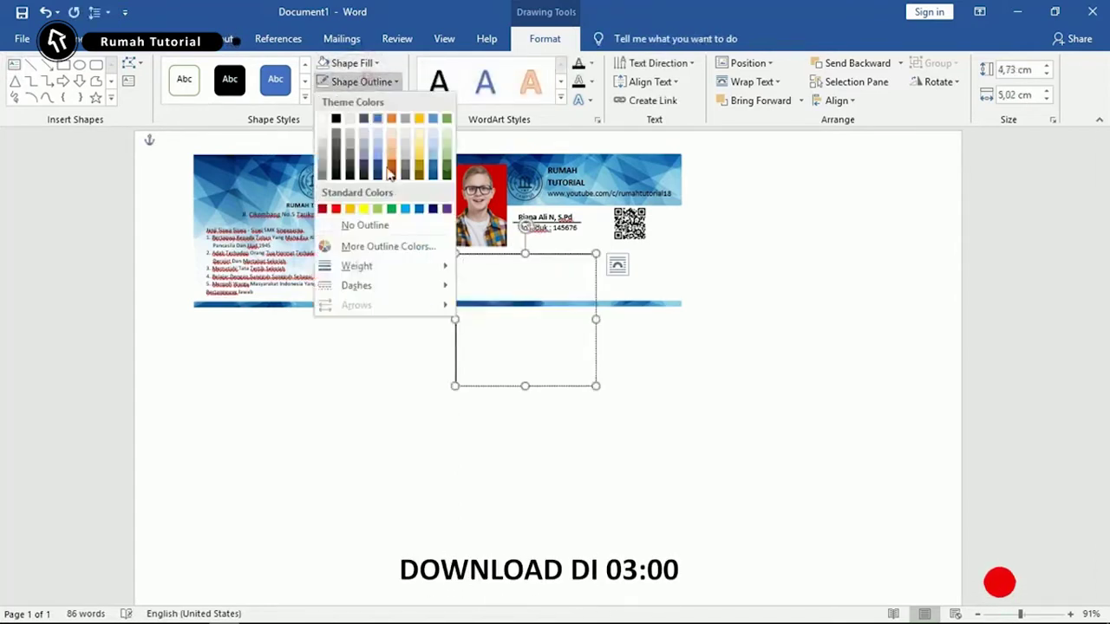
{"action": "left_click", "coordinate": [355, 222]}
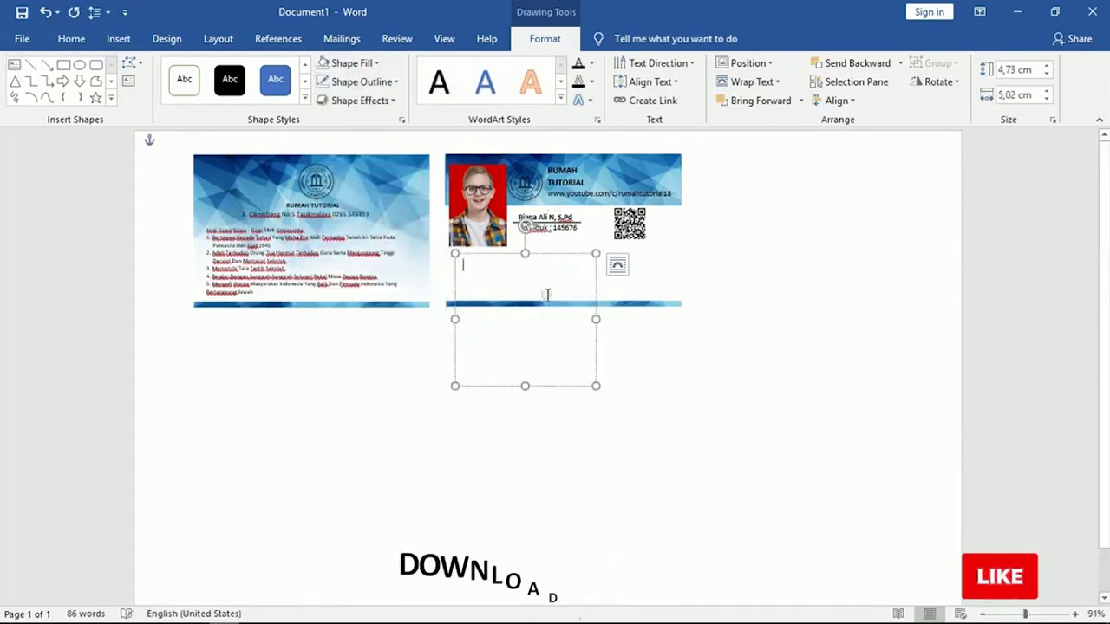
{"action": "key", "text": "ctrl+v"}
Enlarge the box and delete extra spaces before 03 Oktober 2000 and Kec.Leuwisari.
{"action": "left_click_drag", "start_coordinate": [525, 393], "coordinate": [539, 487]}
{"action": "left_click_drag", "start_coordinate": [595, 371], "coordinate": [693, 371]}
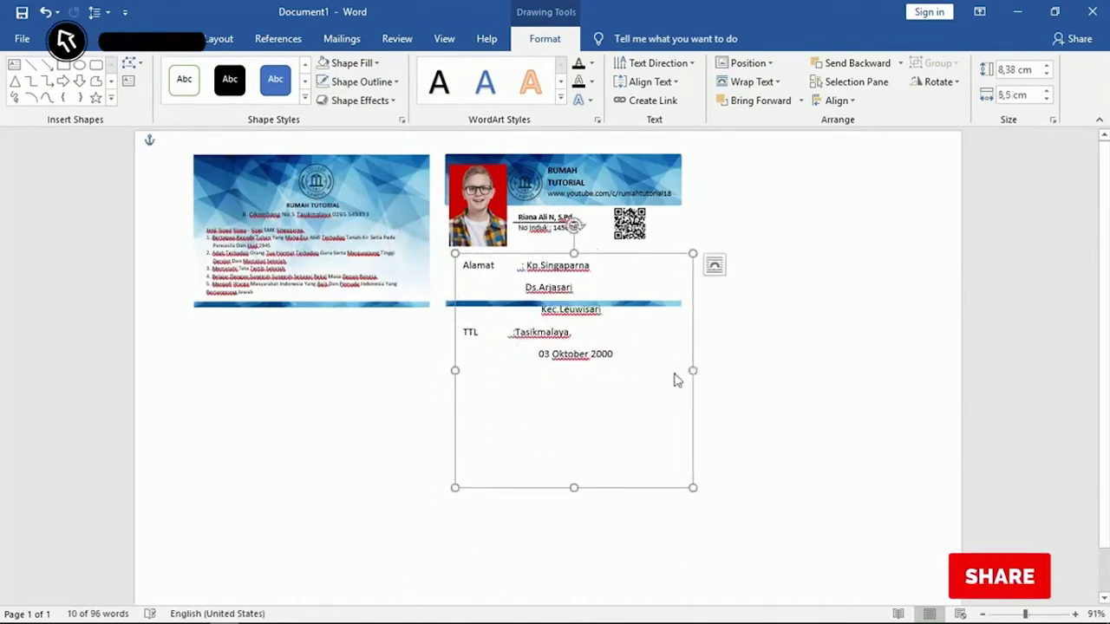
{"action": "left_click", "coordinate": [535, 356]}
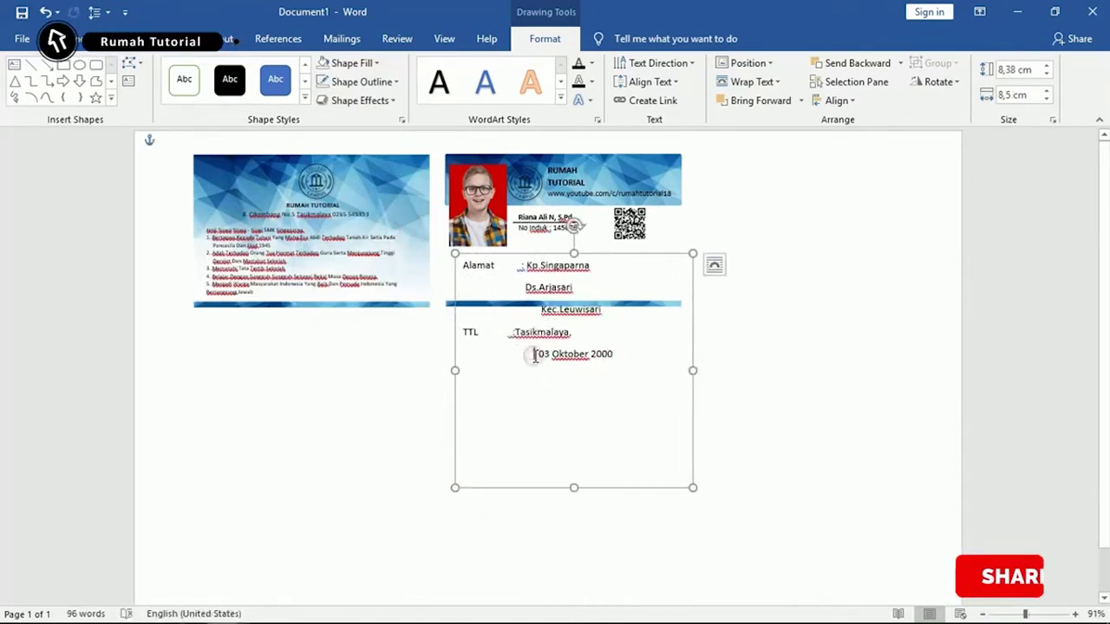
{"action": "key", "text": "BackSpace"}
{"action": "key", "text": "BackSpace"}
{"action": "key", "text": "BackSpace"}
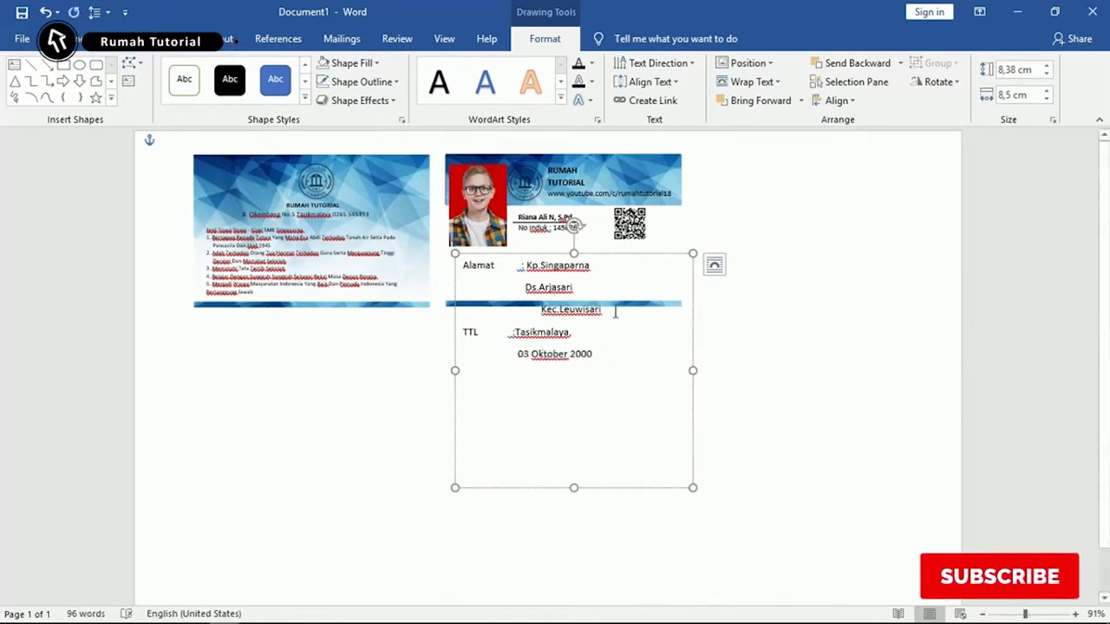
{"action": "left_click_drag", "start_coordinate": [614, 310], "coordinate": [541, 310]}
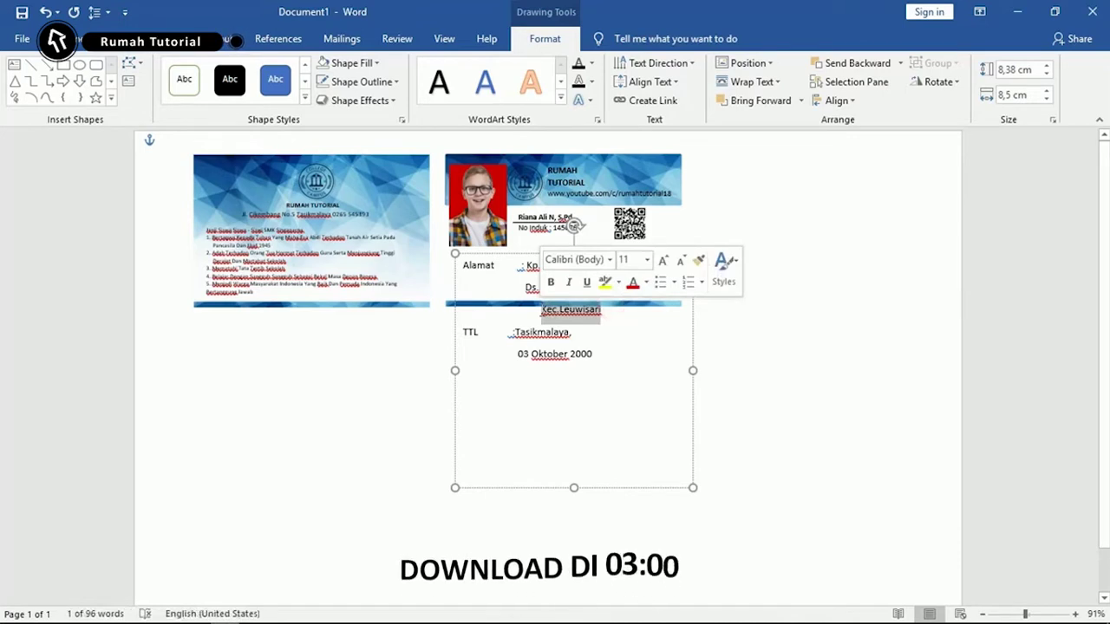
{"action": "left_click", "coordinate": [541, 310]}
{"action": "key", "text": "BackSpace"}
{"action": "key", "text": "BackSpace"}
{"action": "key", "text": "BackSpace"}
{"action": "key", "text": "BackSpace"}
{"action": "key", "text": "BackSpace"}
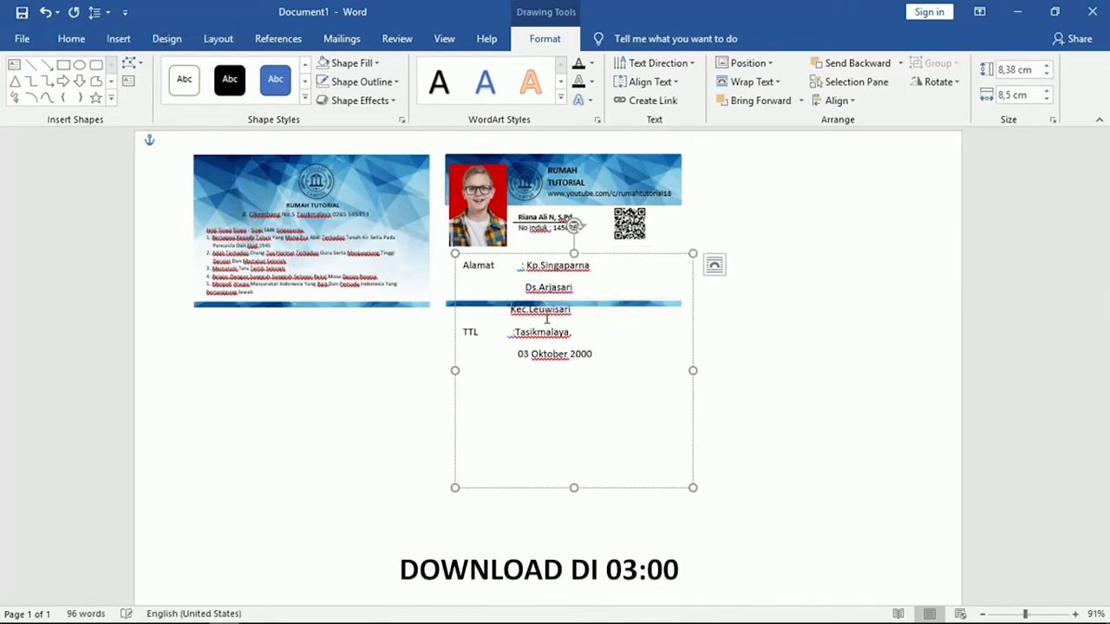
{"action": "left_click", "coordinate": [516, 354]}
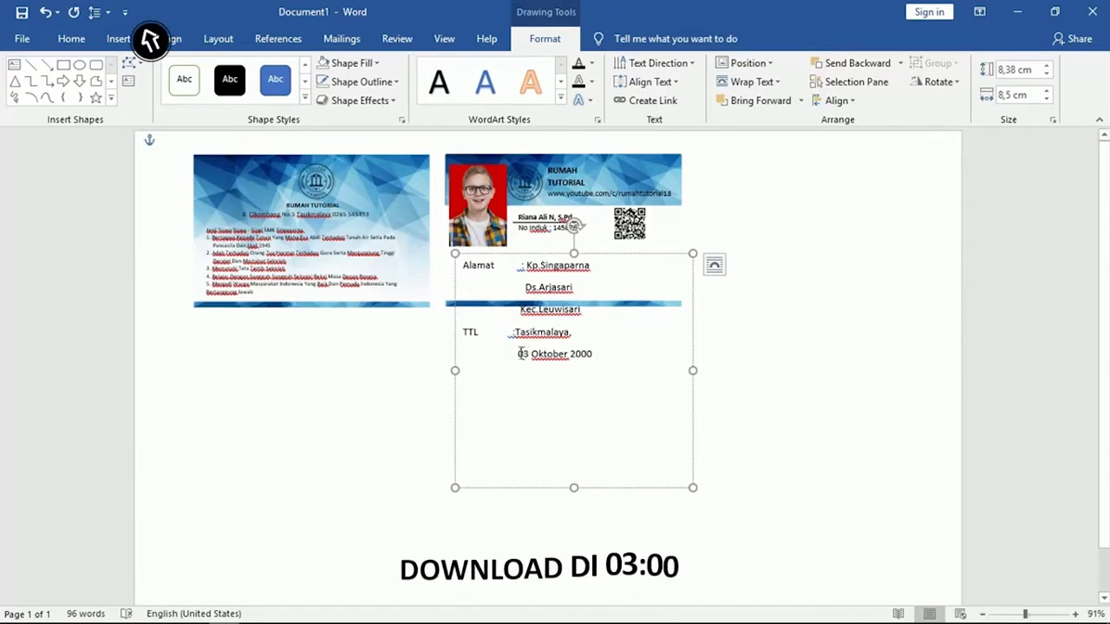
Remove the space after each paragraph, then shrink the box and move it up-left on the card.
{"action": "left_click_drag", "start_coordinate": [573, 477], "coordinate": [466, 271]}
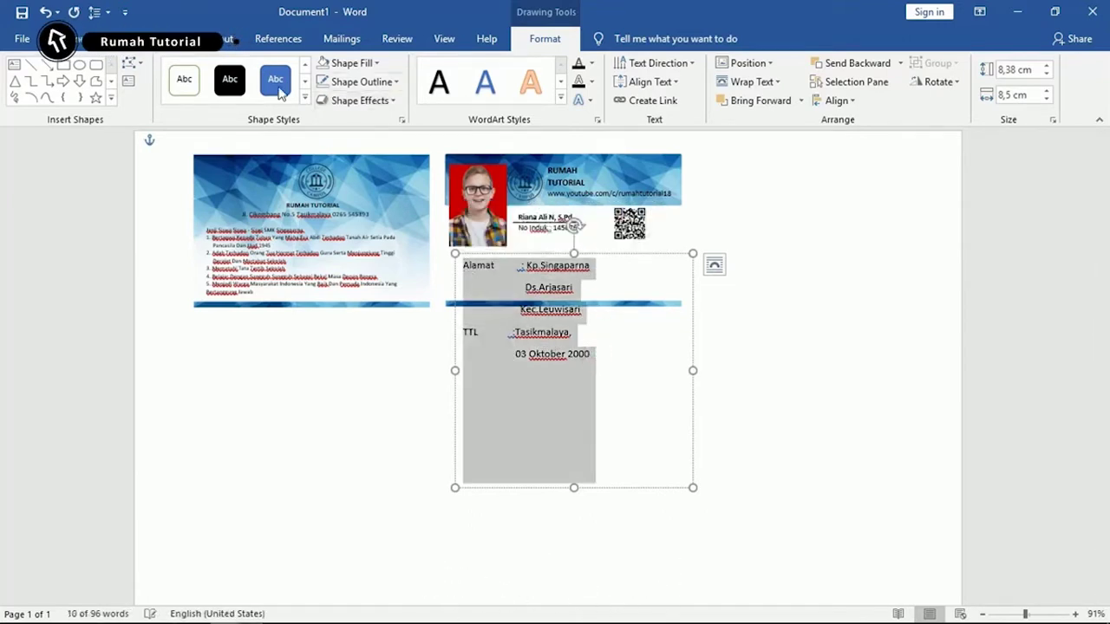
{"action": "left_click", "coordinate": [54, 38]}
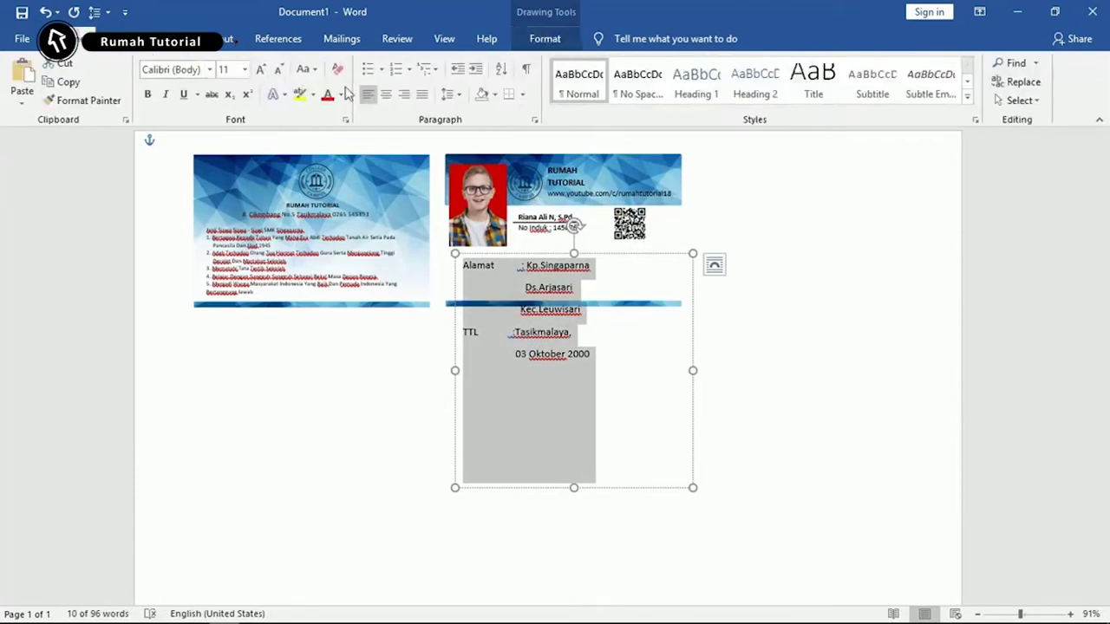
{"action": "left_click", "coordinate": [461, 97]}
{"action": "left_click", "coordinate": [508, 270]}
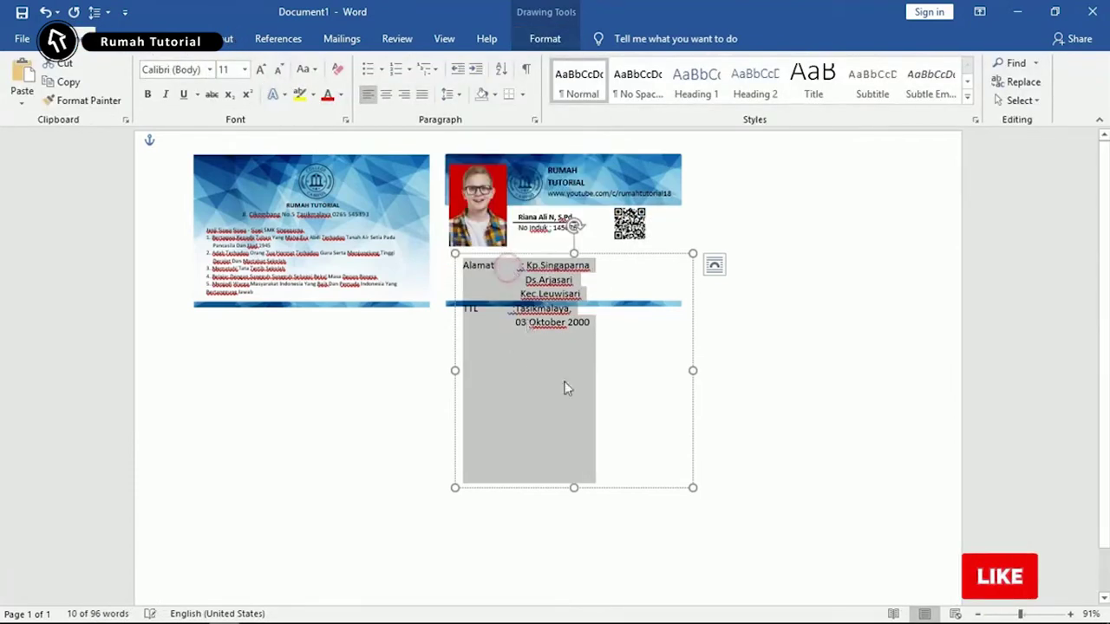
{"action": "left_click_drag", "start_coordinate": [575, 487], "coordinate": [557, 342]}
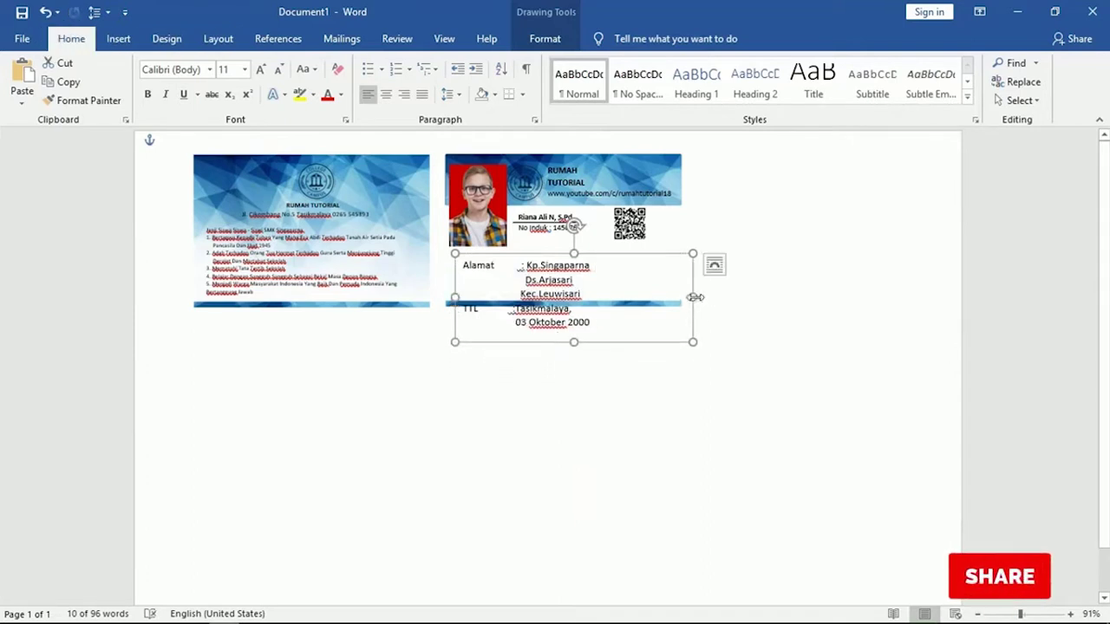
{"action": "left_click_drag", "start_coordinate": [694, 296], "coordinate": [605, 297]}
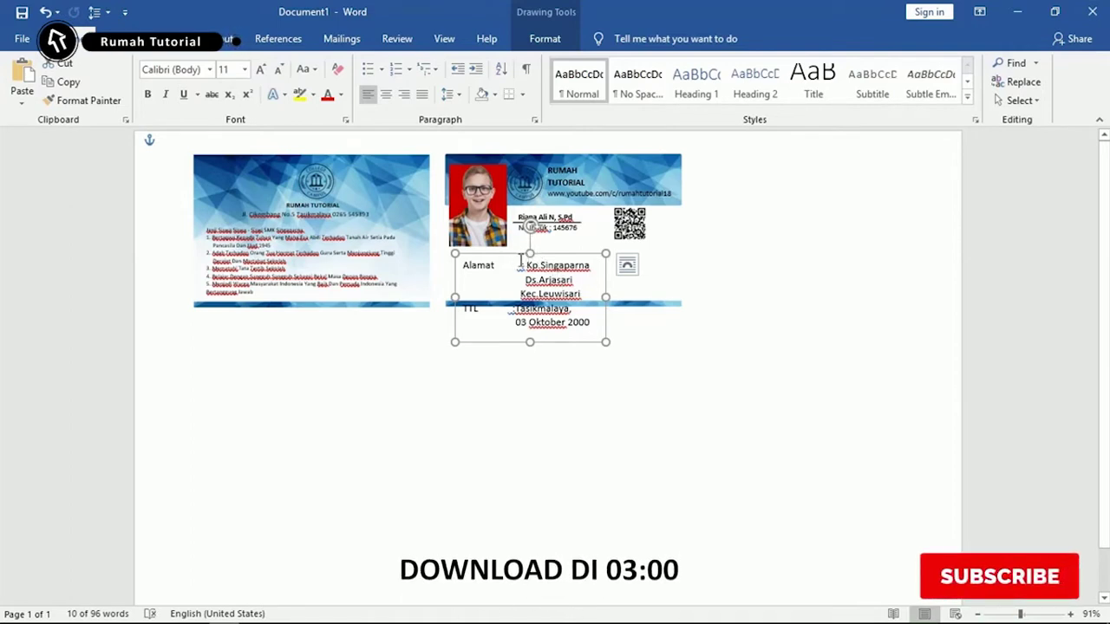
{"action": "left_click_drag", "start_coordinate": [520, 260], "coordinate": [506, 241]}
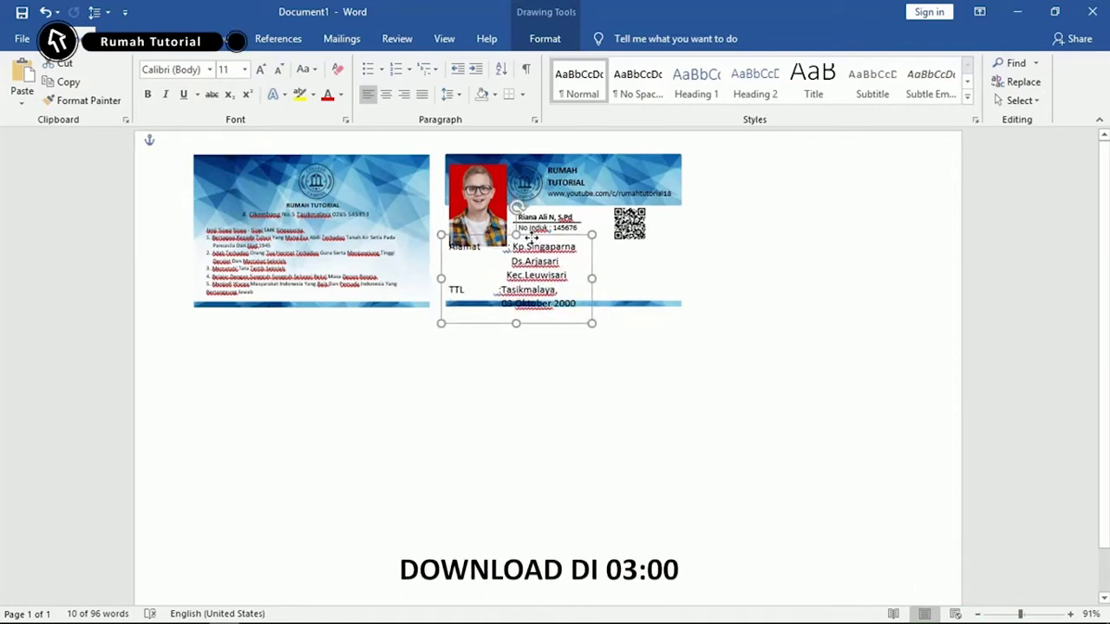
Reduce the address text to size 9, shorten the box, and nudge it into place.
{"action": "left_click_drag", "start_coordinate": [577, 305], "coordinate": [438, 237]}
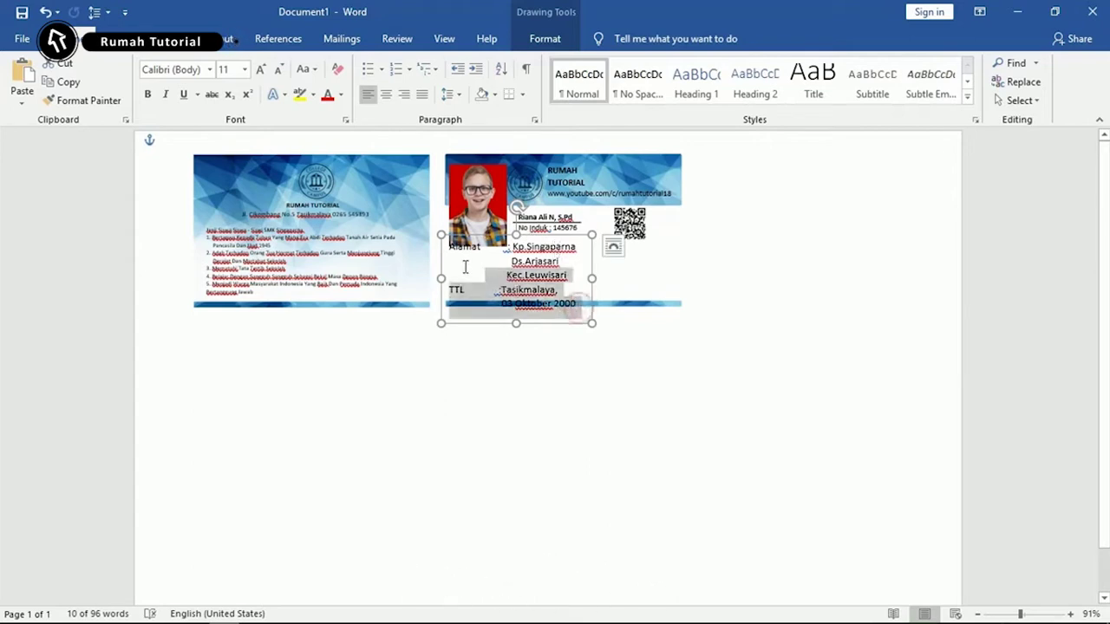
{"action": "key", "text": "ctrl+bracketleft"}
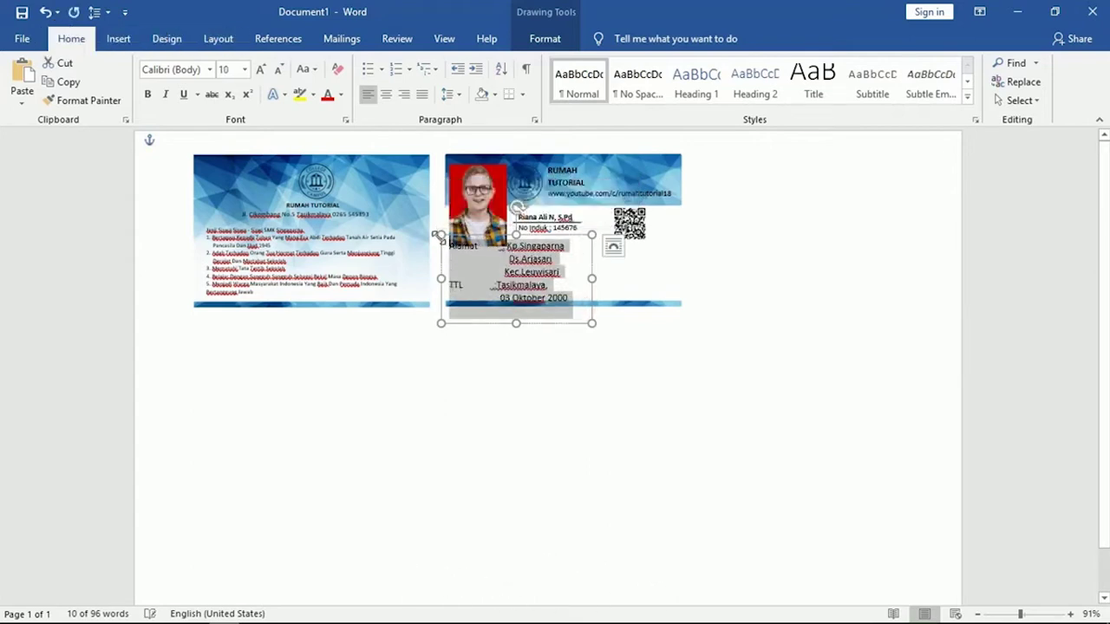
{"action": "key", "text": "ctrl+bracketleft"}
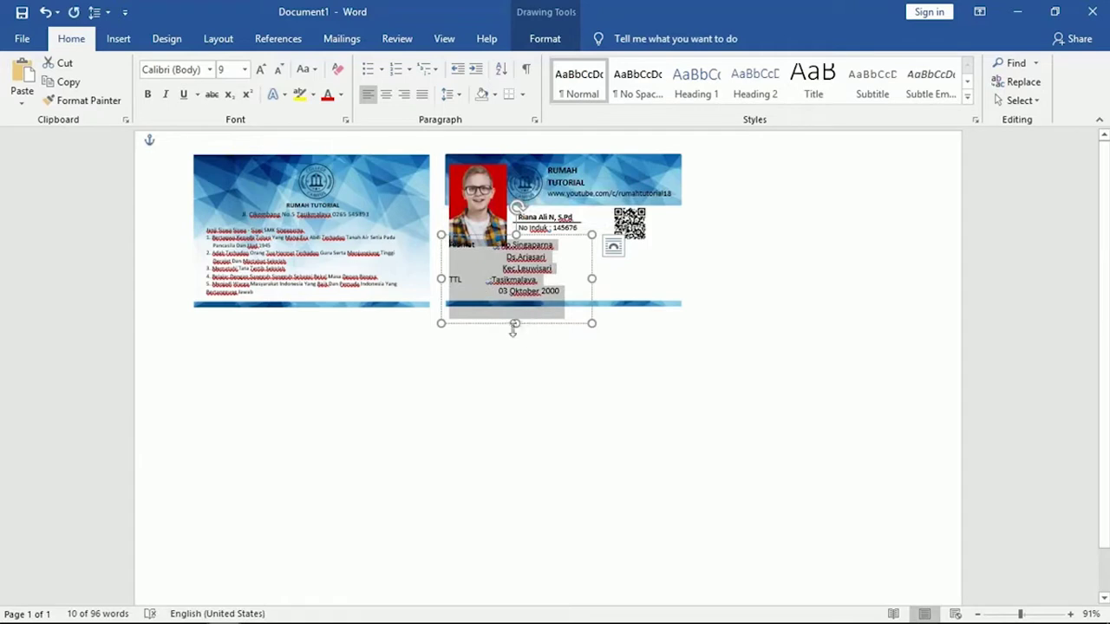
{"action": "left_click_drag", "start_coordinate": [514, 323], "coordinate": [516, 305]}
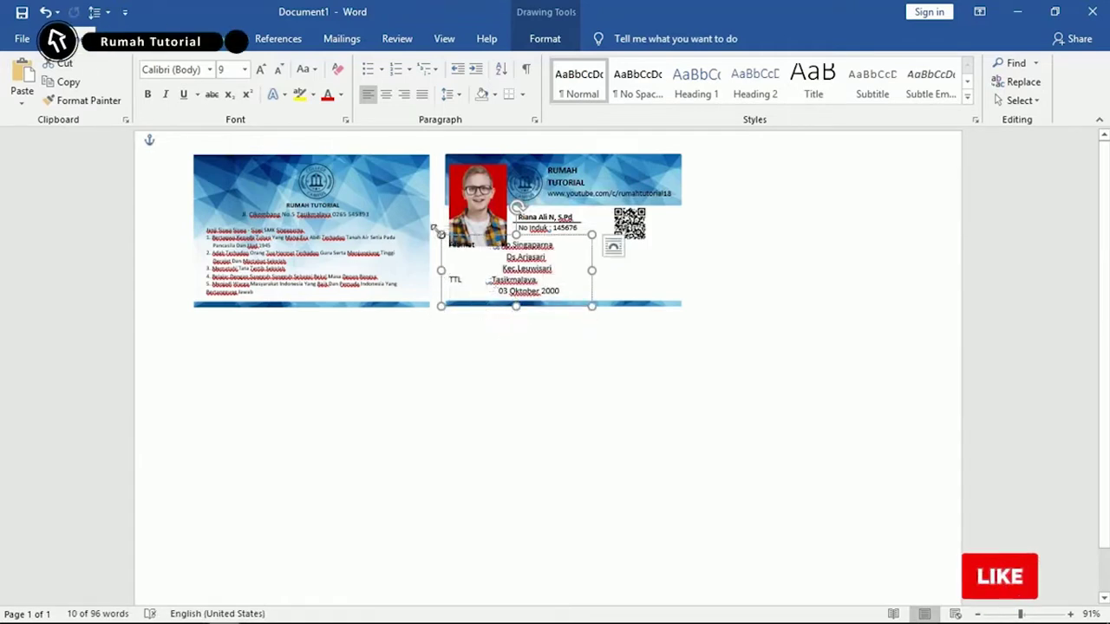
{"action": "left_click_drag", "start_coordinate": [443, 234], "coordinate": [450, 238]}
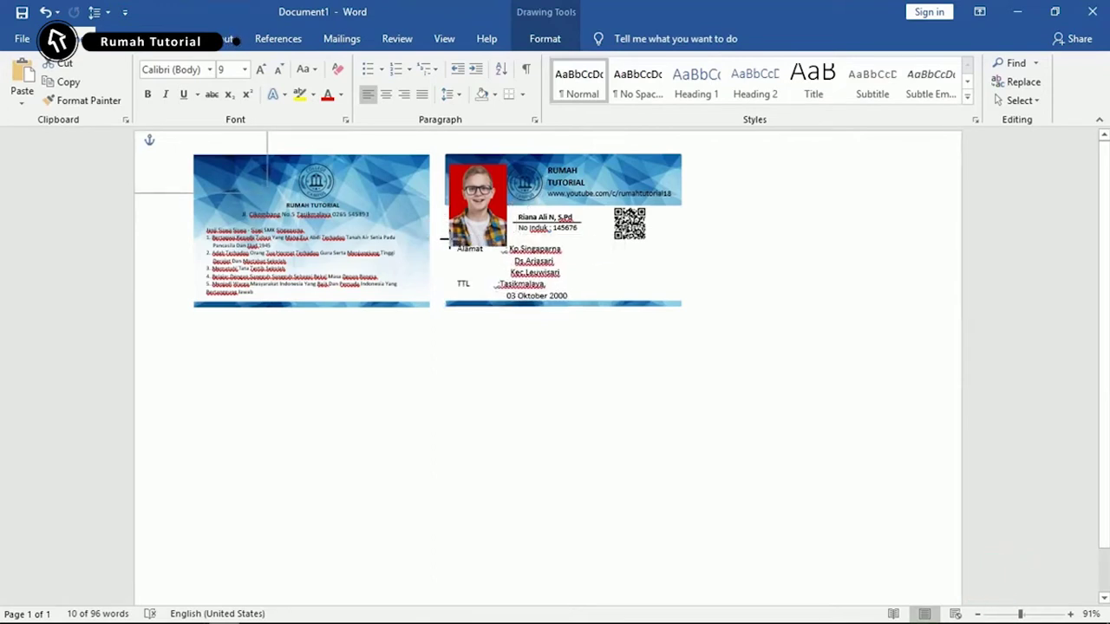
{"action": "left_click", "coordinate": [485, 327]}
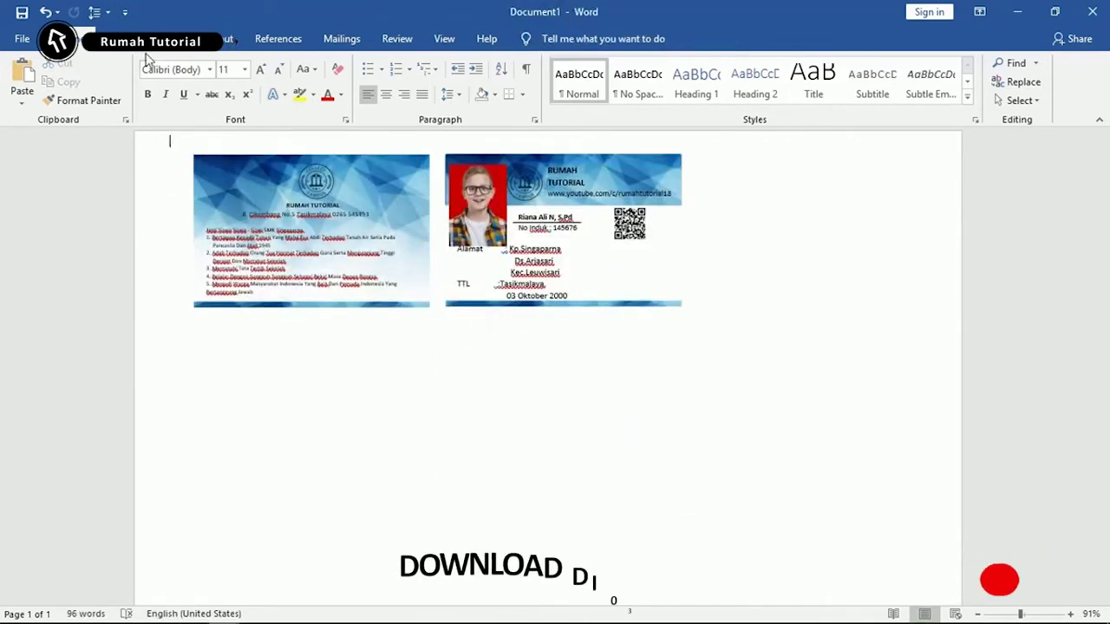
Single-space the Alamat/TTL text, shrink it one size further, and narrow its box.
{"action": "left_click", "coordinate": [122, 38]}
{"action": "left_click_drag", "start_coordinate": [570, 302], "coordinate": [449, 250]}
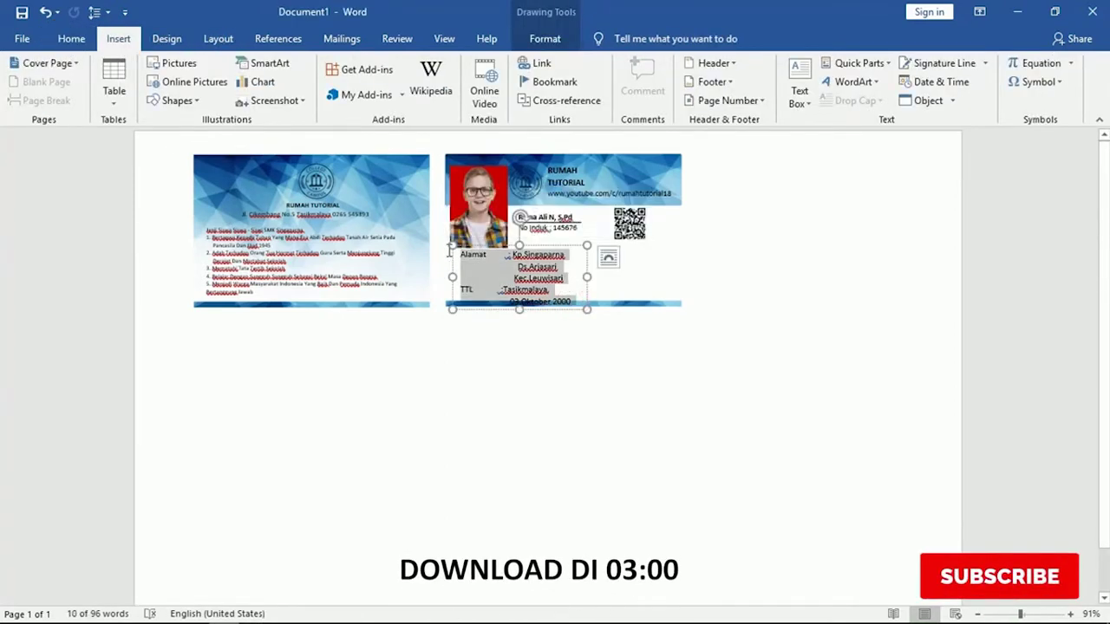
{"action": "key", "text": "ctrl+1"}
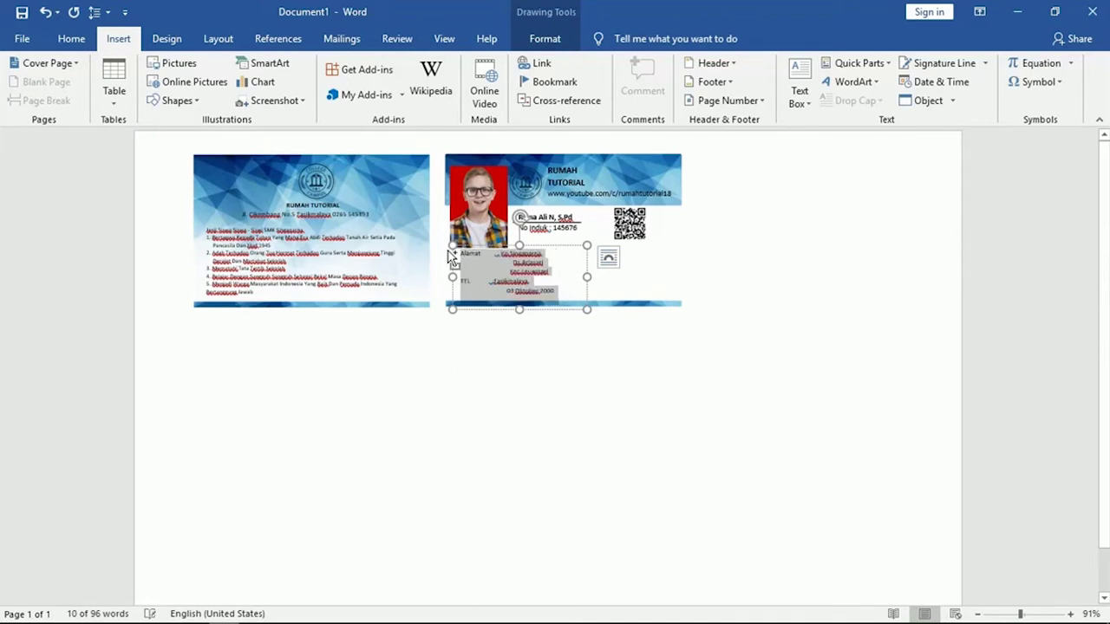
{"action": "key", "text": "ctrl+bracketleft"}
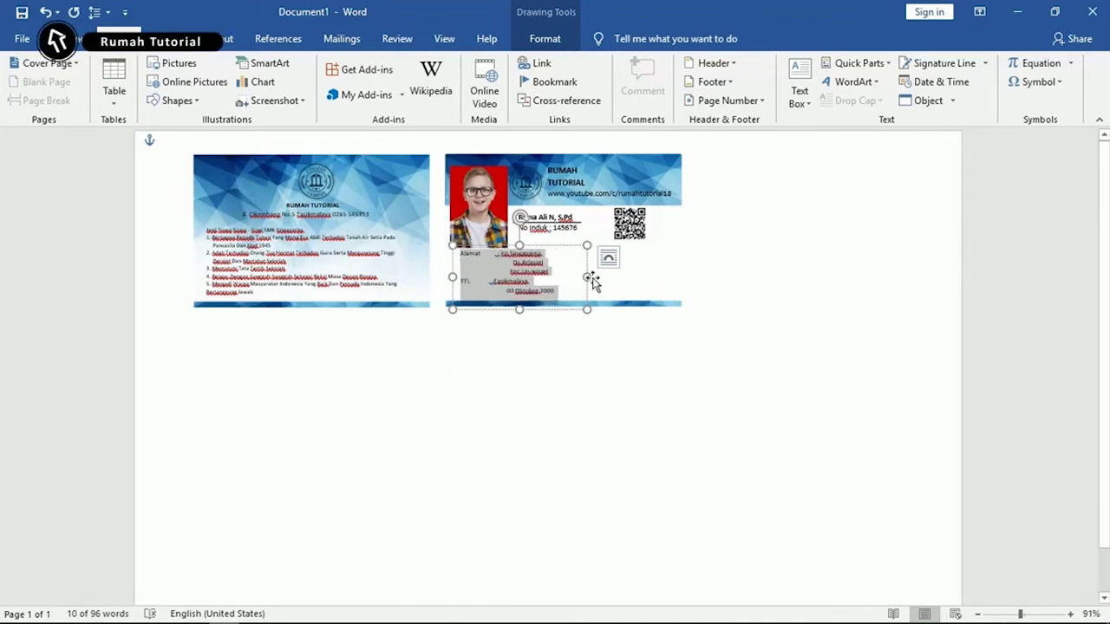
{"action": "left_click_drag", "start_coordinate": [582, 276], "coordinate": [573, 276]}
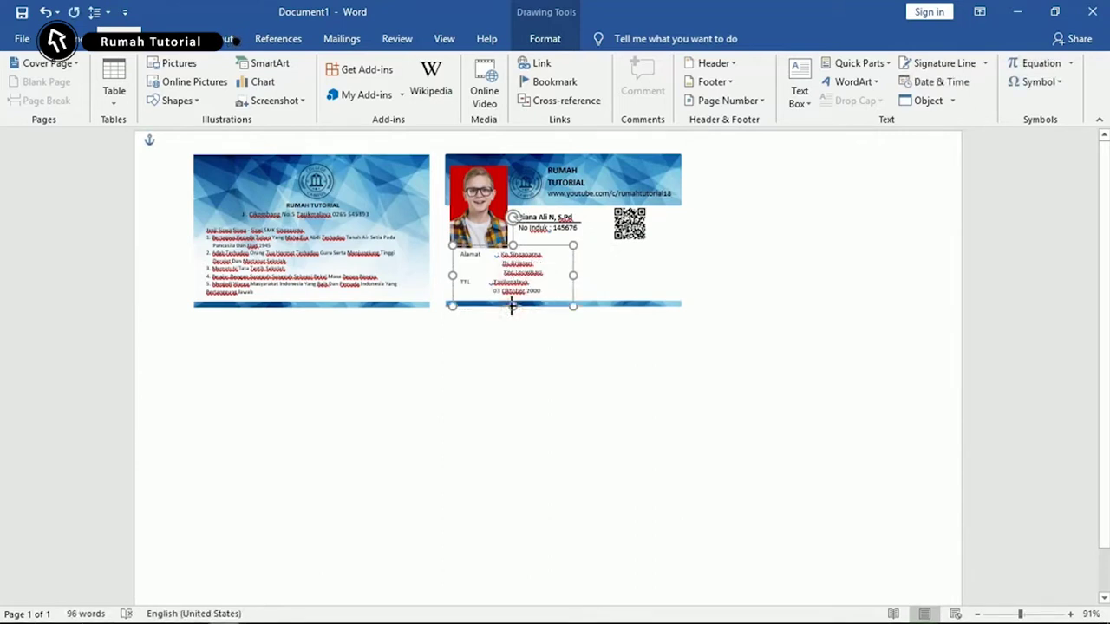
Draw a text box below the QR code with no fill and no outline.
{"action": "left_click", "coordinate": [172, 101]}
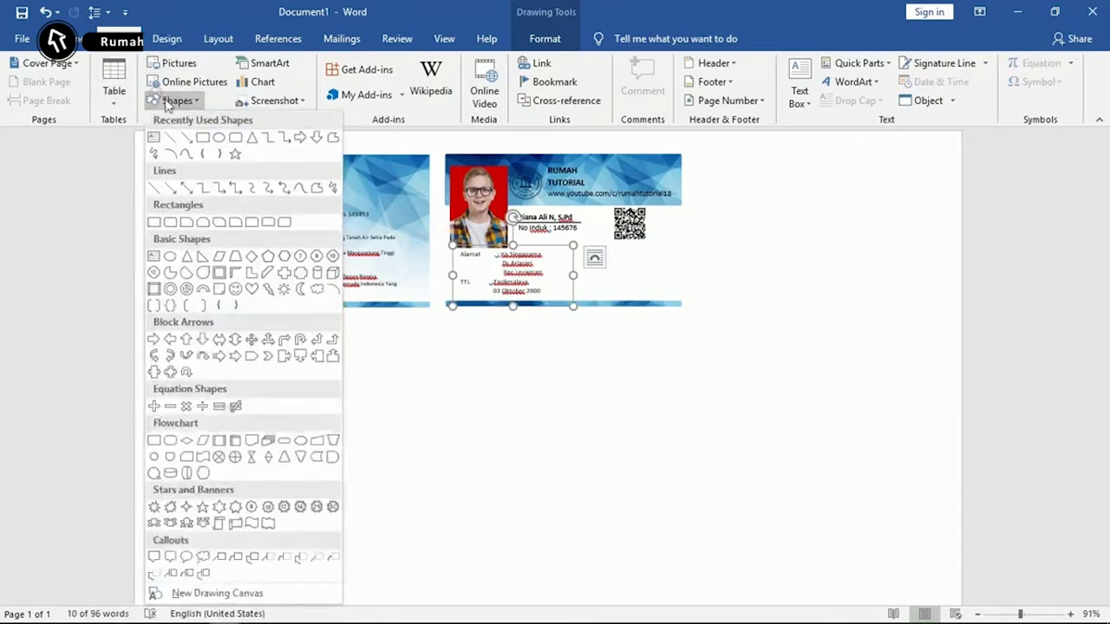
{"action": "left_click", "coordinate": [154, 137]}
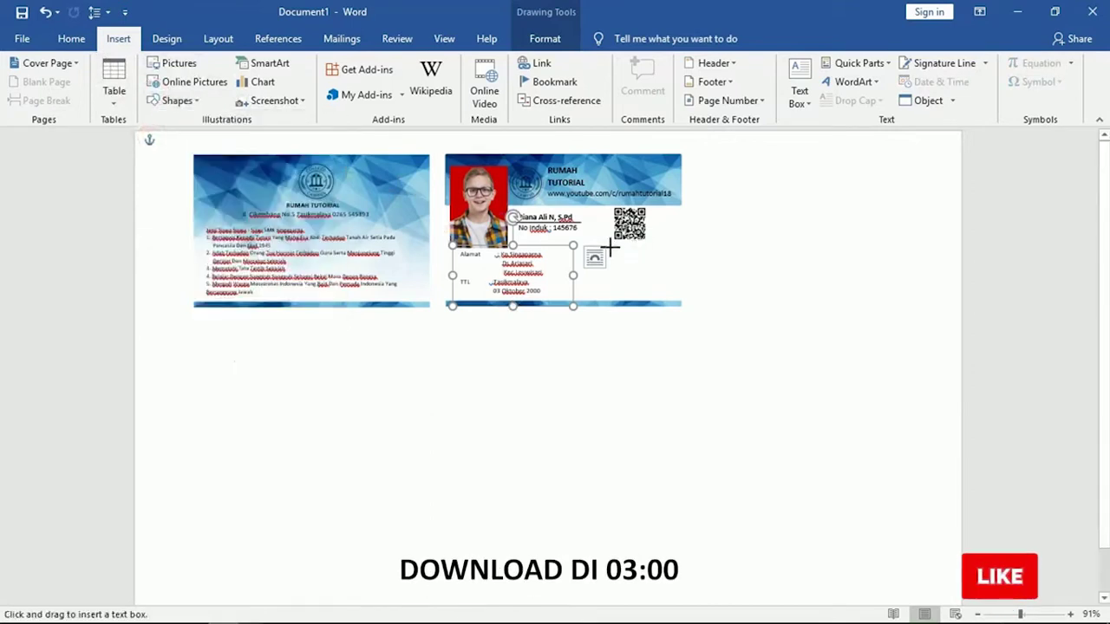
{"action": "left_click_drag", "start_coordinate": [610, 248], "coordinate": [695, 357]}
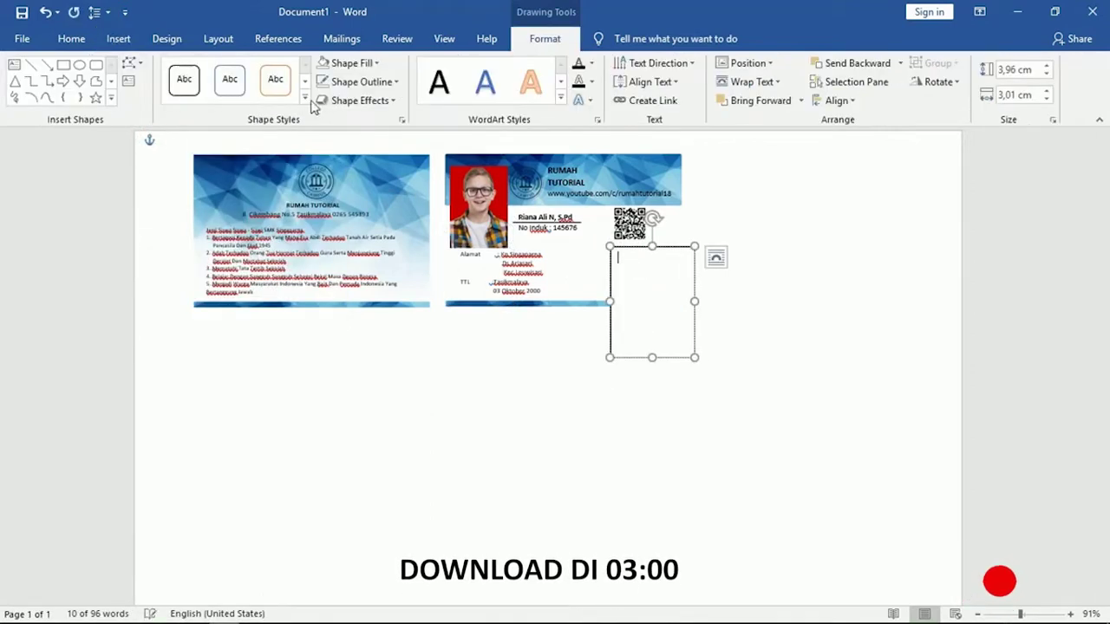
{"action": "left_click", "coordinate": [347, 62]}
{"action": "left_click", "coordinate": [360, 205]}
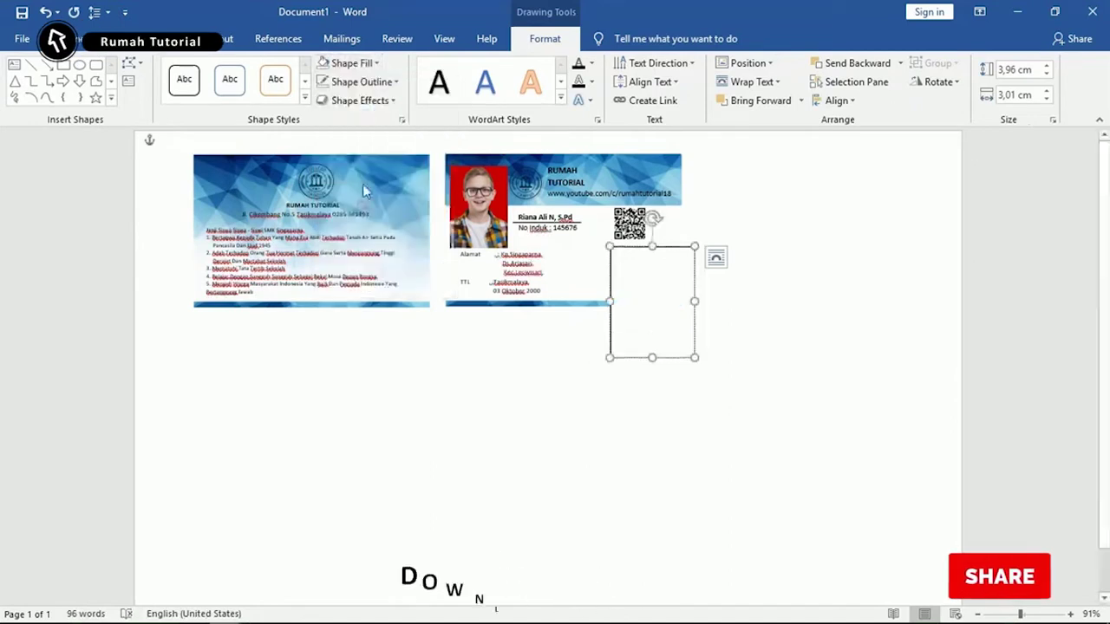
{"action": "left_click", "coordinate": [360, 81]}
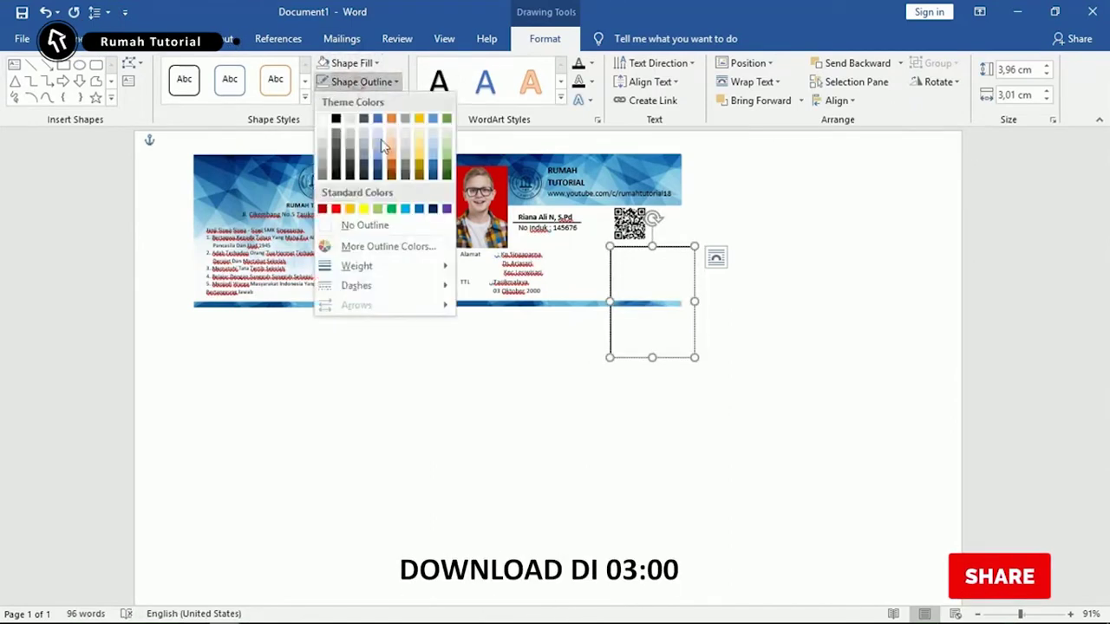
{"action": "left_click", "coordinate": [366, 225]}
Type Kepala Sekolah with the principal's name below, shrink the text, and fit the box.
{"action": "type", "text": "Kepala Sekolah"}
{"action": "key", "text": "Return"}
{"action": "key", "text": "Return"}
{"action": "key", "text": "Return"}
{"action": "type", "text": "Sri Mulyani,S.Pd"}
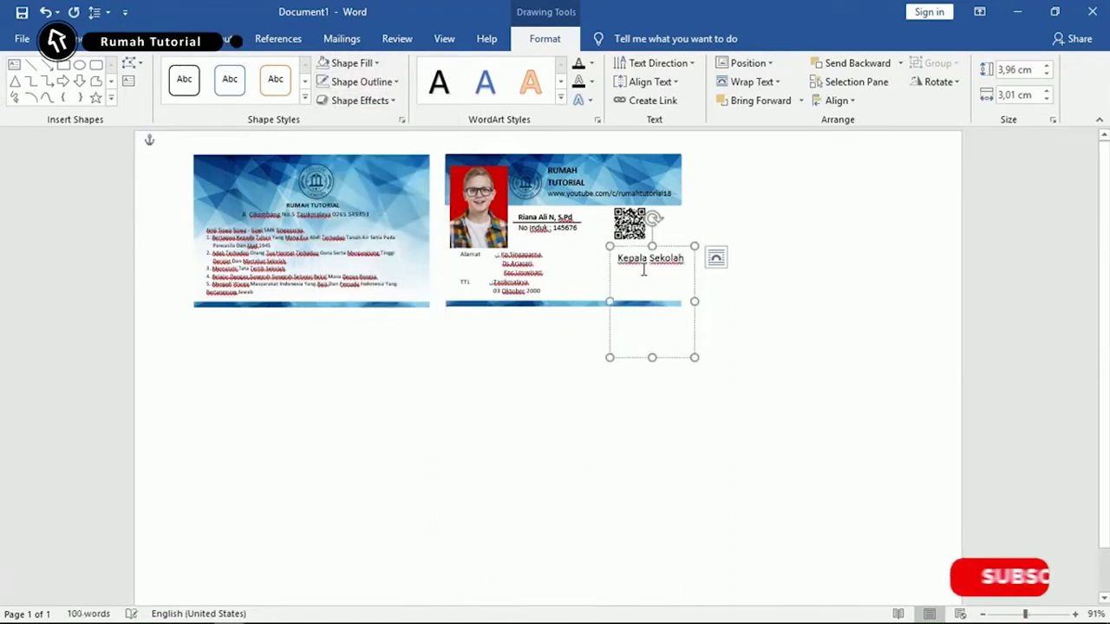
{"action": "mouse_move", "coordinate": [652, 357]}
{"action": "left_mouse_down"}
{"action": "mouse_move", "coordinate": [661, 414]}
{"action": "mouse_move", "coordinate": [611, 259]}
{"action": "left_mouse_up"}
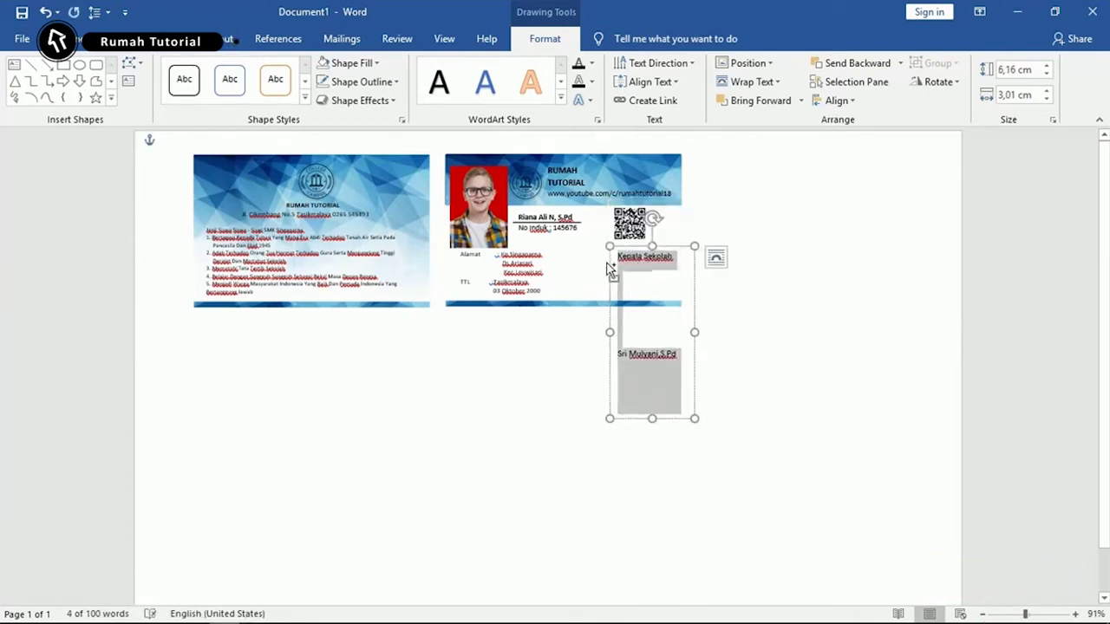
{"action": "key", "text": "ctrl+bracketleft"}
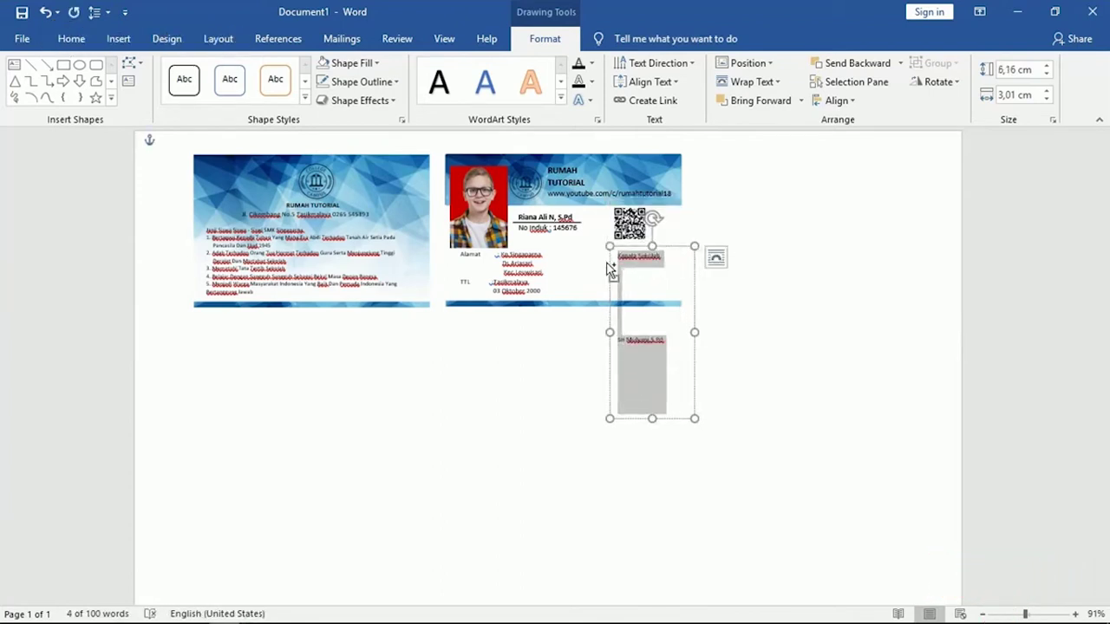
{"action": "left_click_drag", "start_coordinate": [655, 420], "coordinate": [655, 391]}
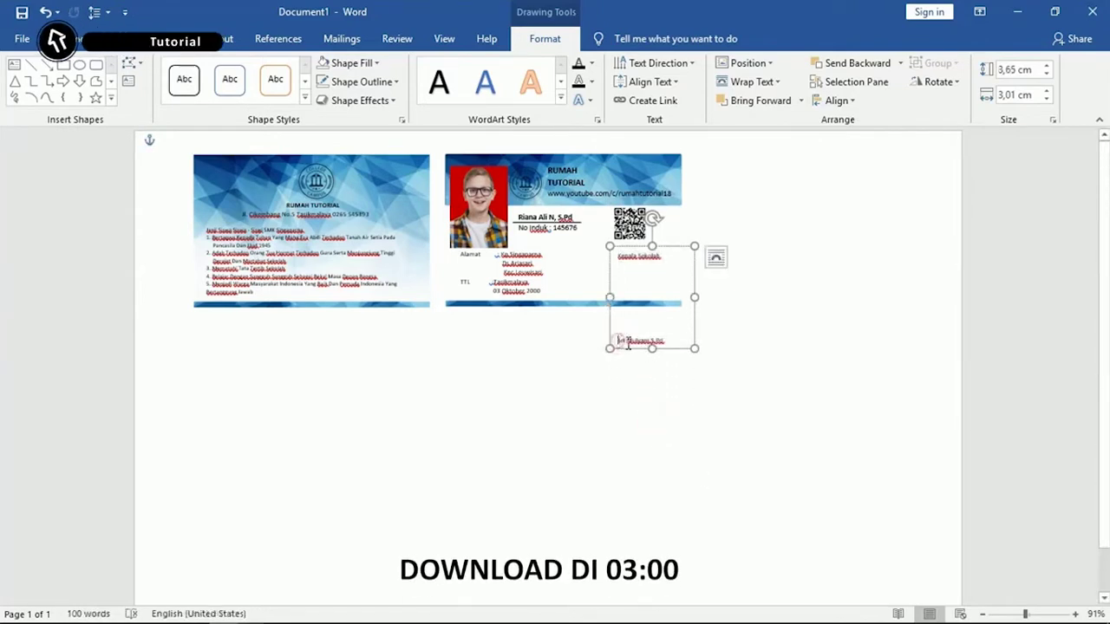
Shorten the signature box to about 2.16 × 3.01 cm and tuck it under the QR code.
{"action": "left_click", "coordinate": [639, 346]}
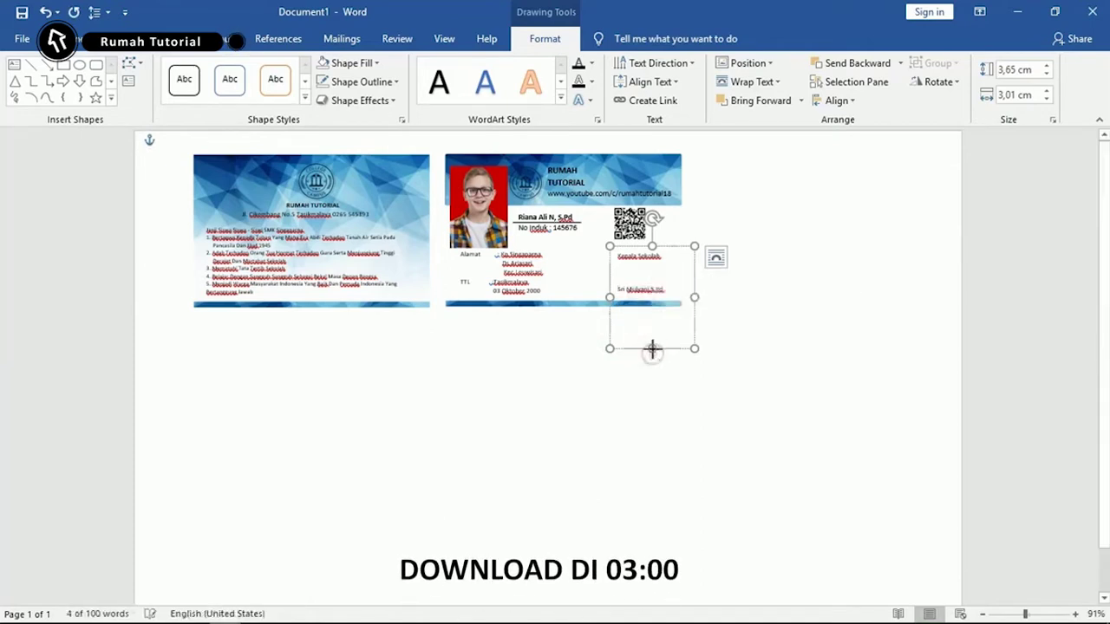
{"action": "left_click_drag", "start_coordinate": [651, 347], "coordinate": [655, 301]}
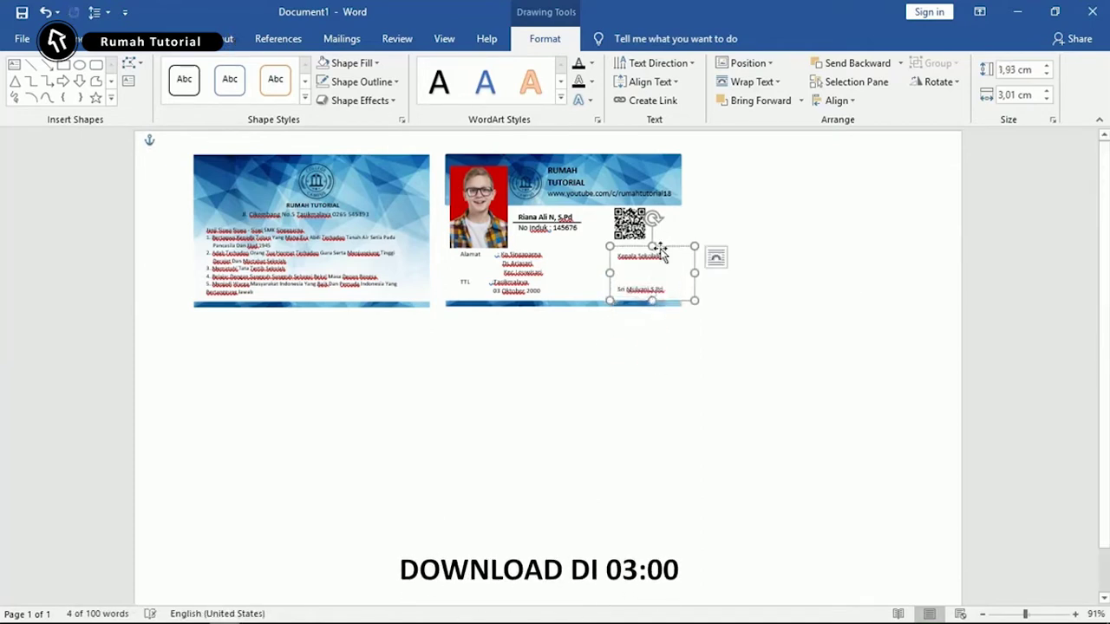
{"action": "left_click_drag", "start_coordinate": [659, 249], "coordinate": [641, 244]}
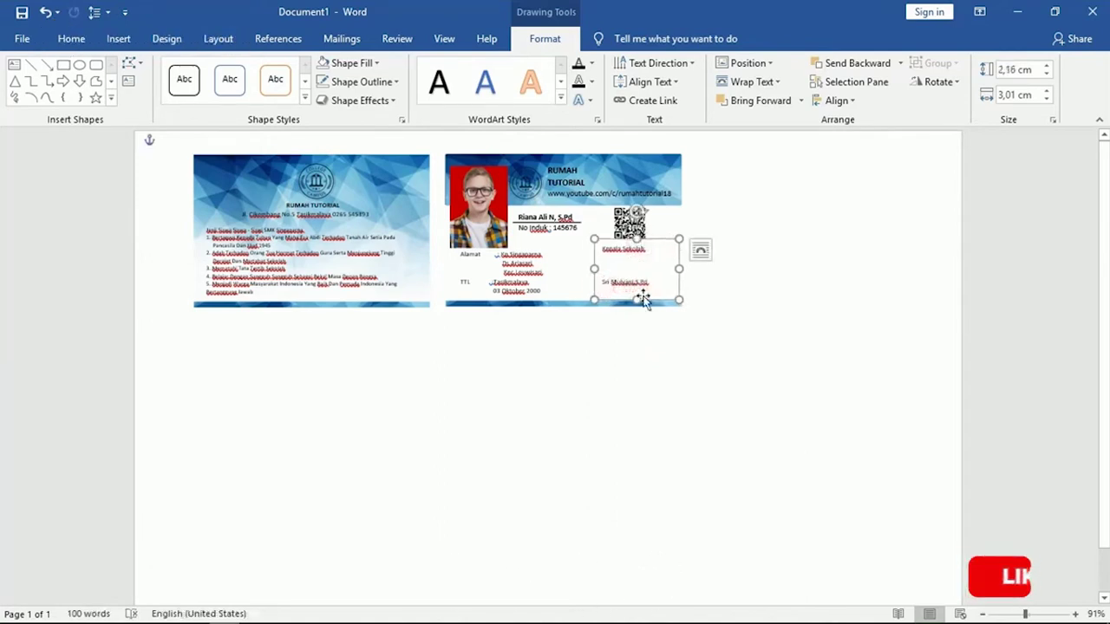
{"action": "key", "text": "ctrl+z"}
{"action": "key", "text": "ctrl+y"}
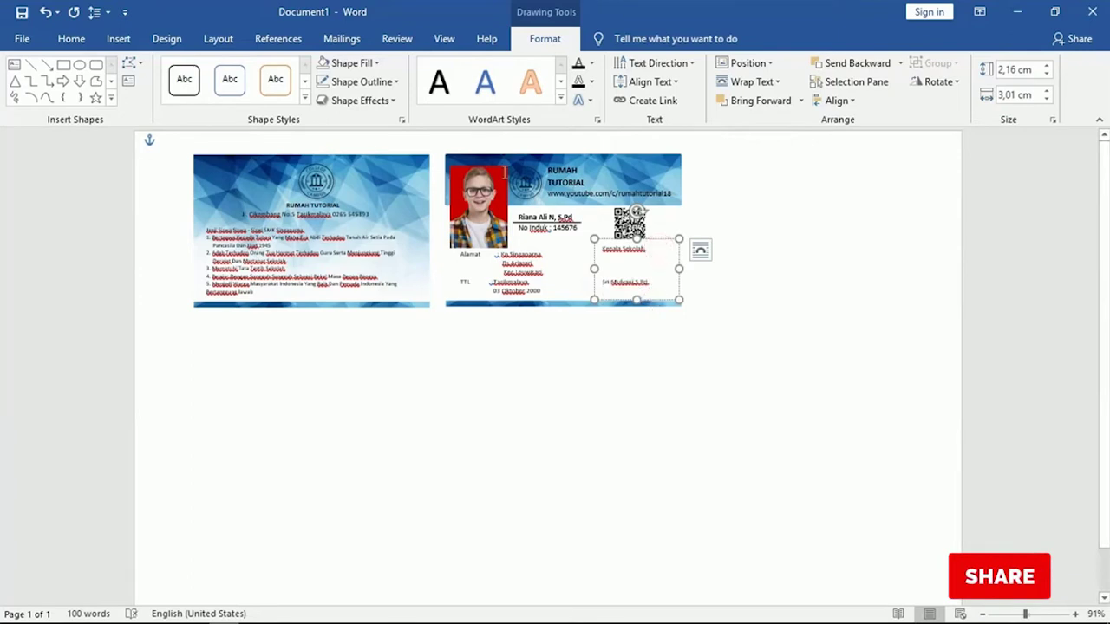
{"action": "left_click", "coordinate": [63, 64]}
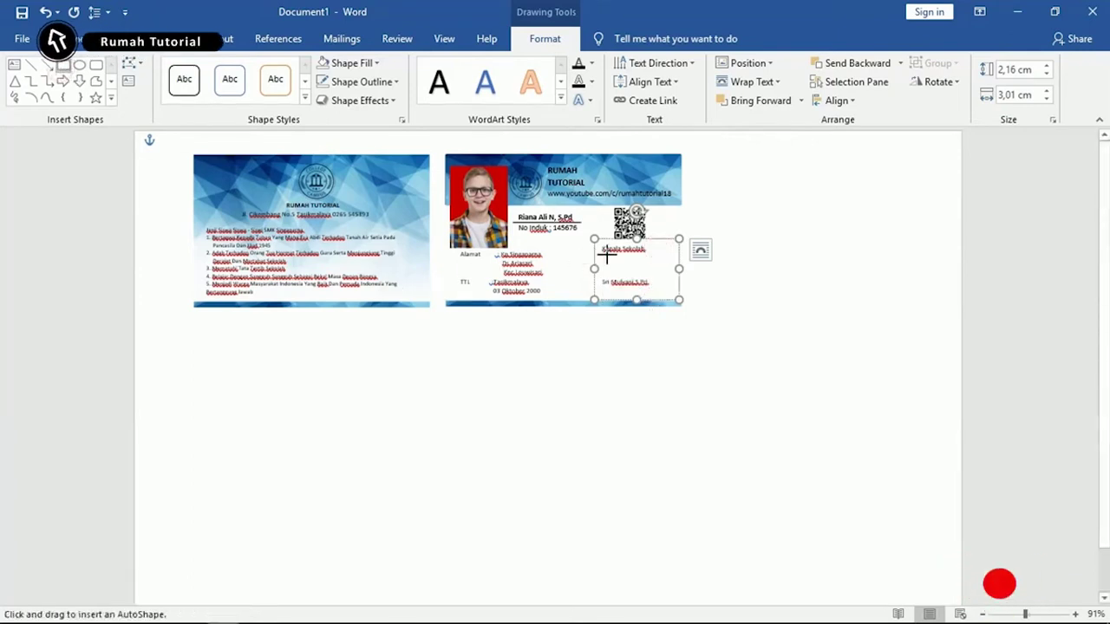
Draw a rectangle between the signature lines and fill it with the ttd image.
{"action": "left_click_drag", "start_coordinate": [623, 275], "coordinate": [674, 326]}
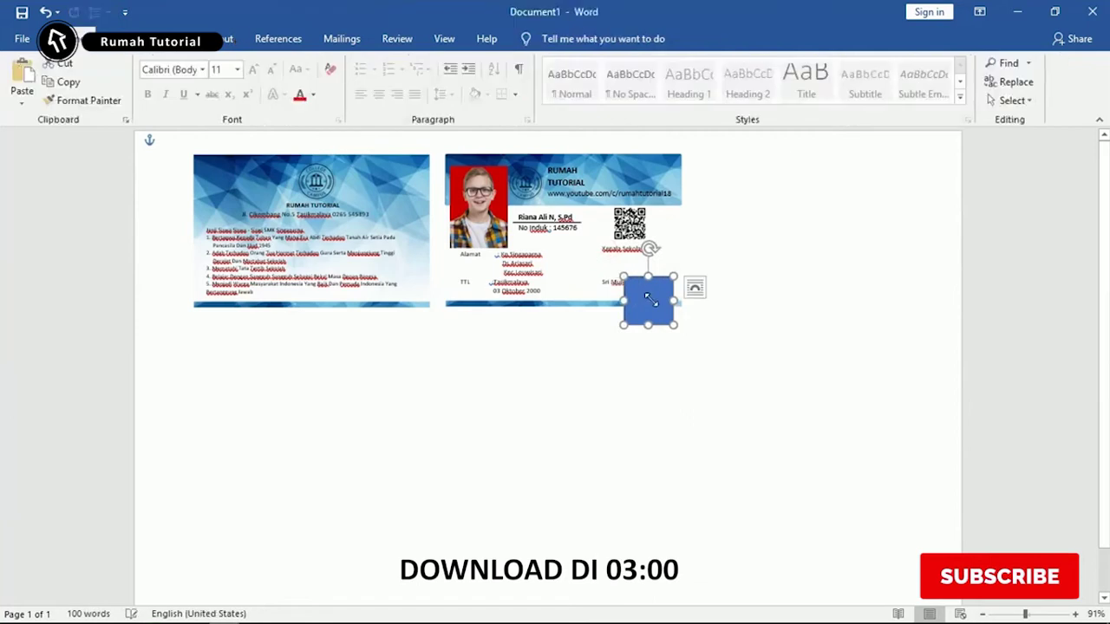
{"action": "right_click", "coordinate": [651, 301]}
{"action": "left_click", "coordinate": [703, 246]}
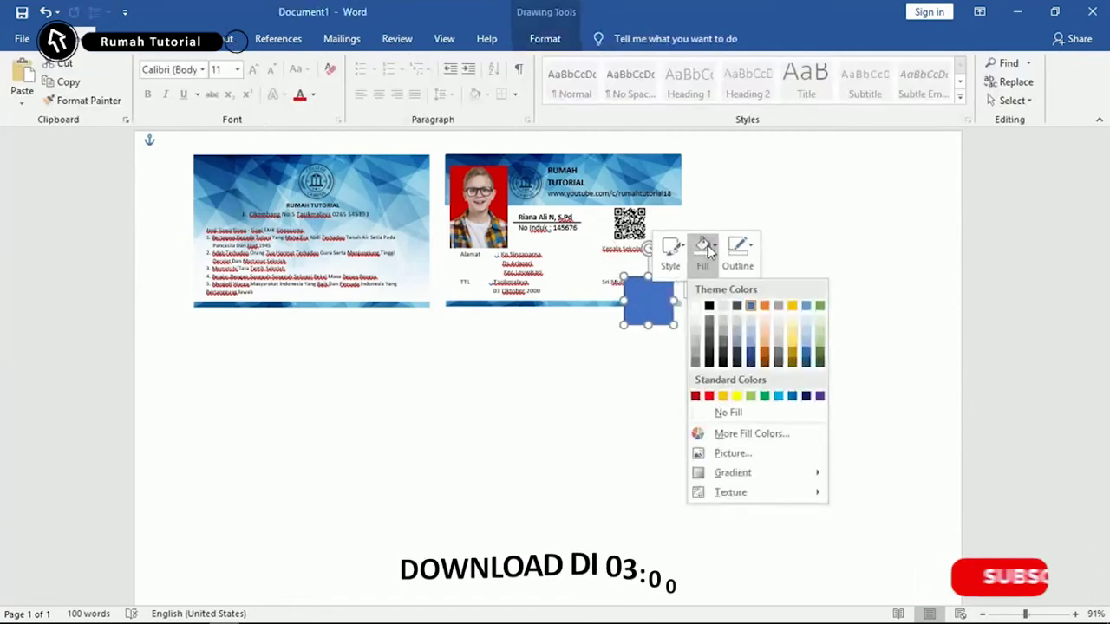
{"action": "left_click", "coordinate": [720, 454]}
{"action": "left_click", "coordinate": [540, 358]}
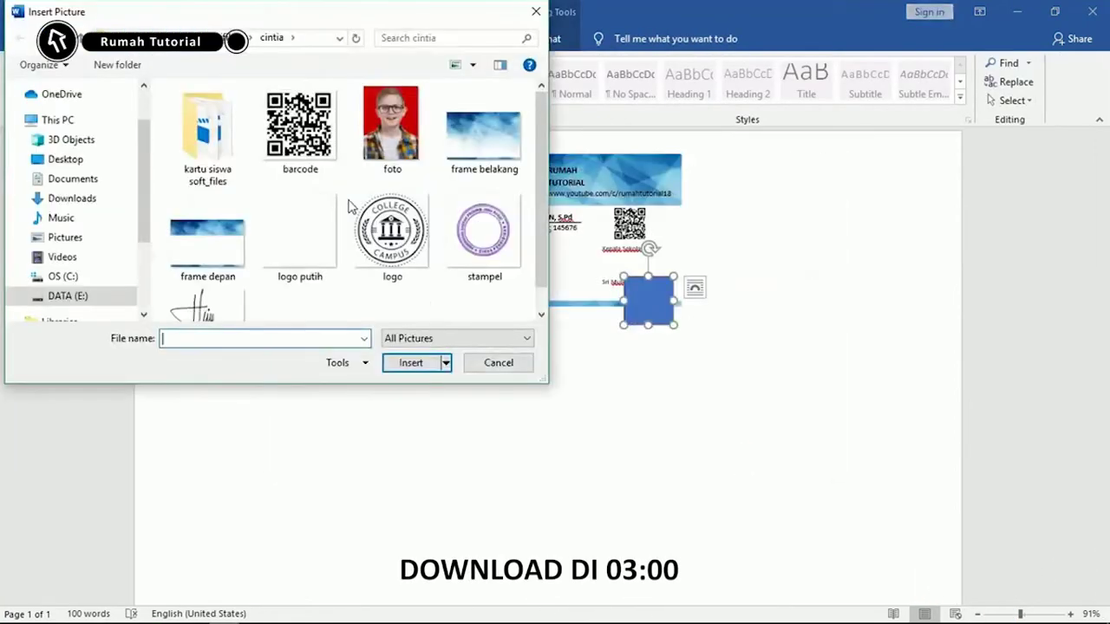
{"action": "left_click", "coordinate": [219, 297]}
{"action": "double_click", "coordinate": [219, 291]}
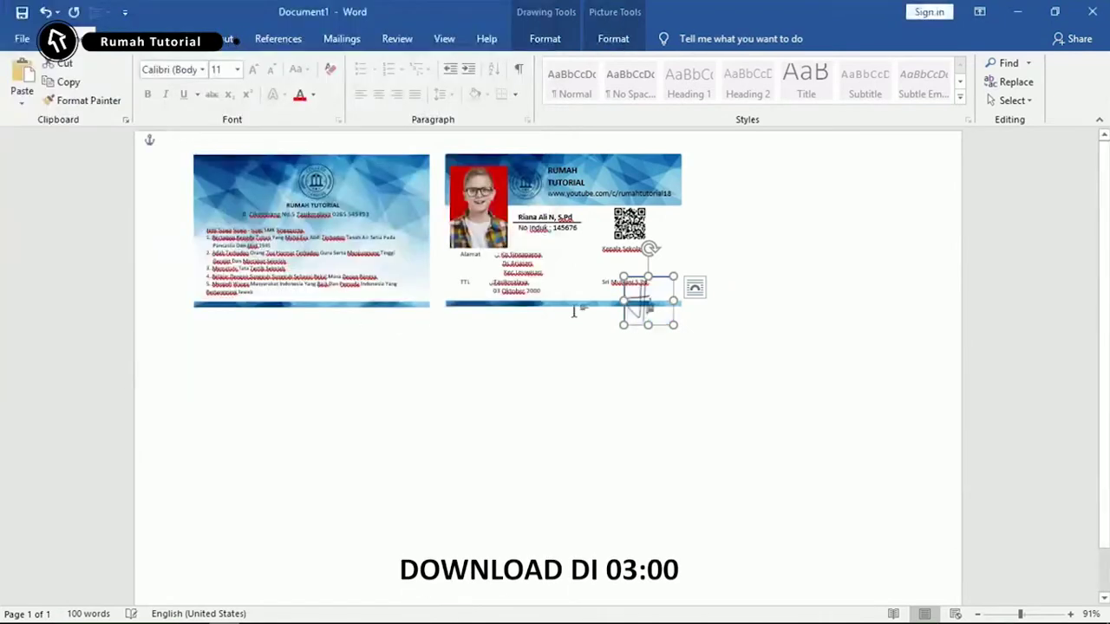
Remove the signature image's outline and nudge it between Kepala Sekolah and the name.
{"action": "right_click", "coordinate": [643, 313]}
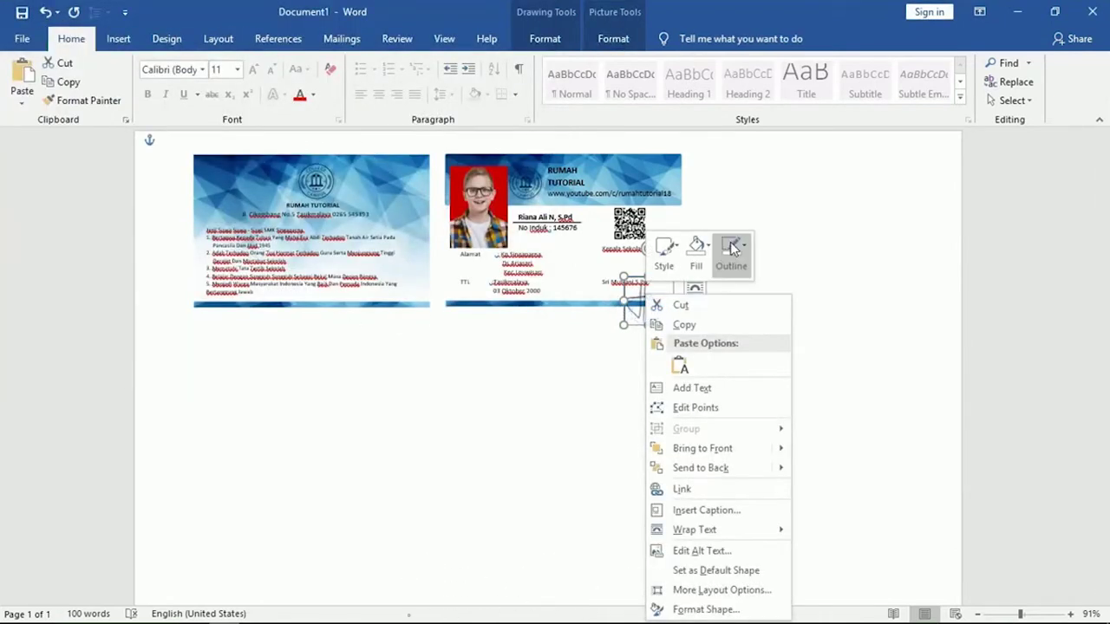
{"action": "left_click", "coordinate": [732, 253]}
{"action": "left_click", "coordinate": [734, 416]}
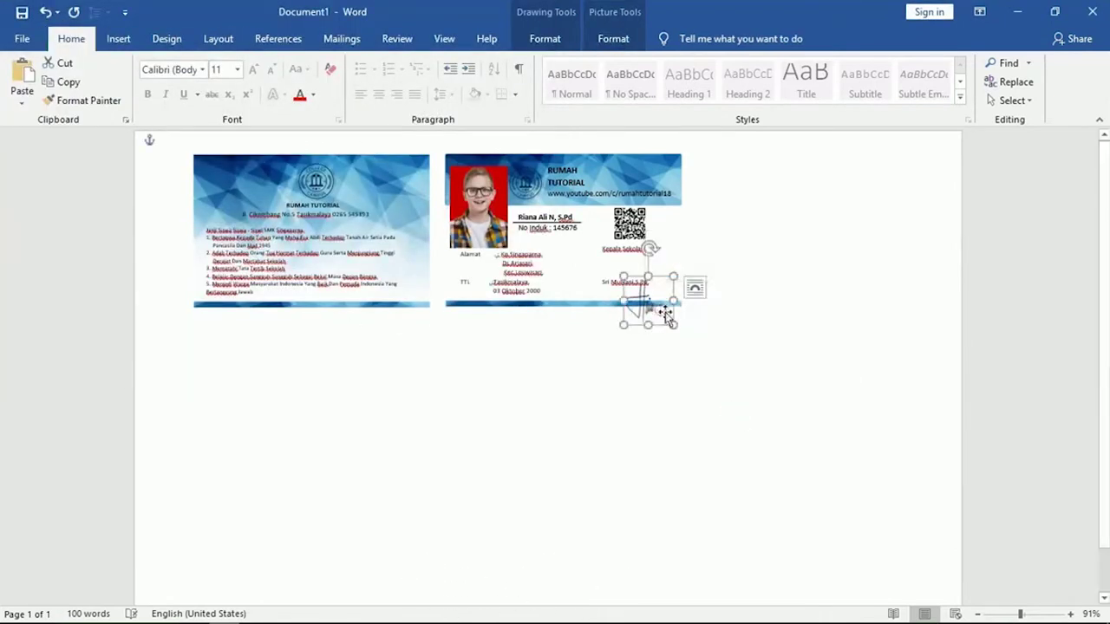
{"action": "left_click", "coordinate": [652, 315]}
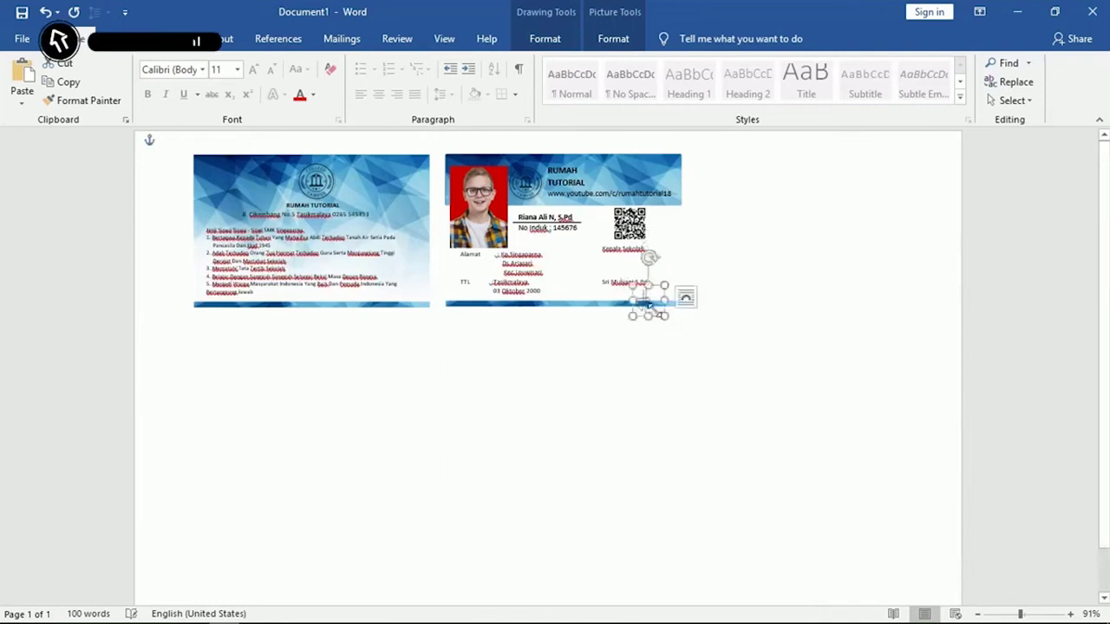
{"action": "left_click_drag", "start_coordinate": [624, 260], "coordinate": [626, 265]}
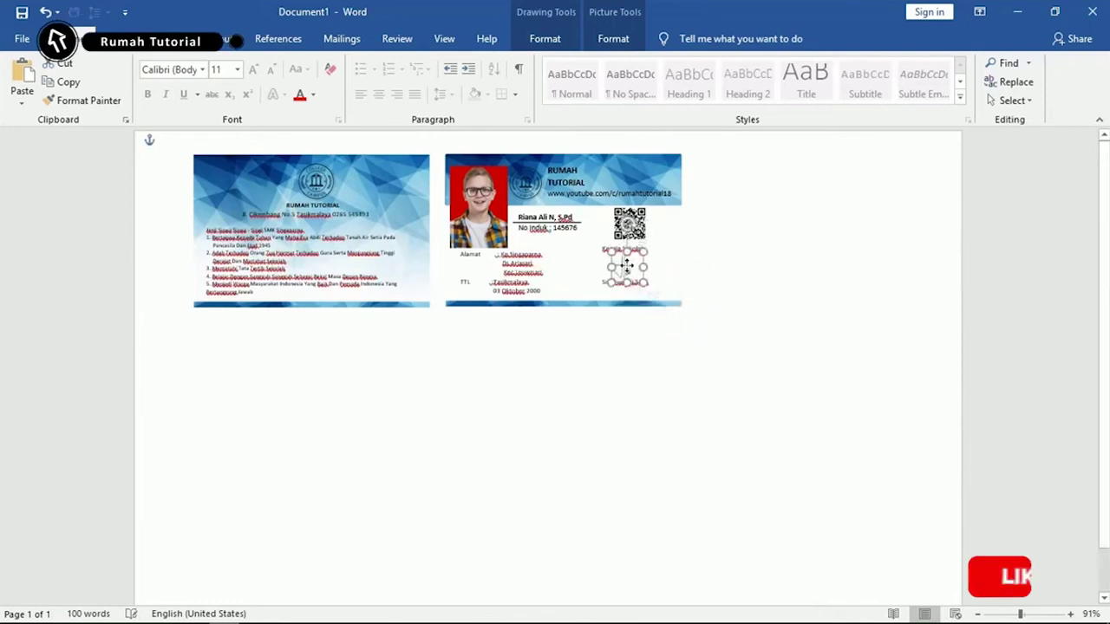
{"action": "left_click", "coordinate": [627, 362]}
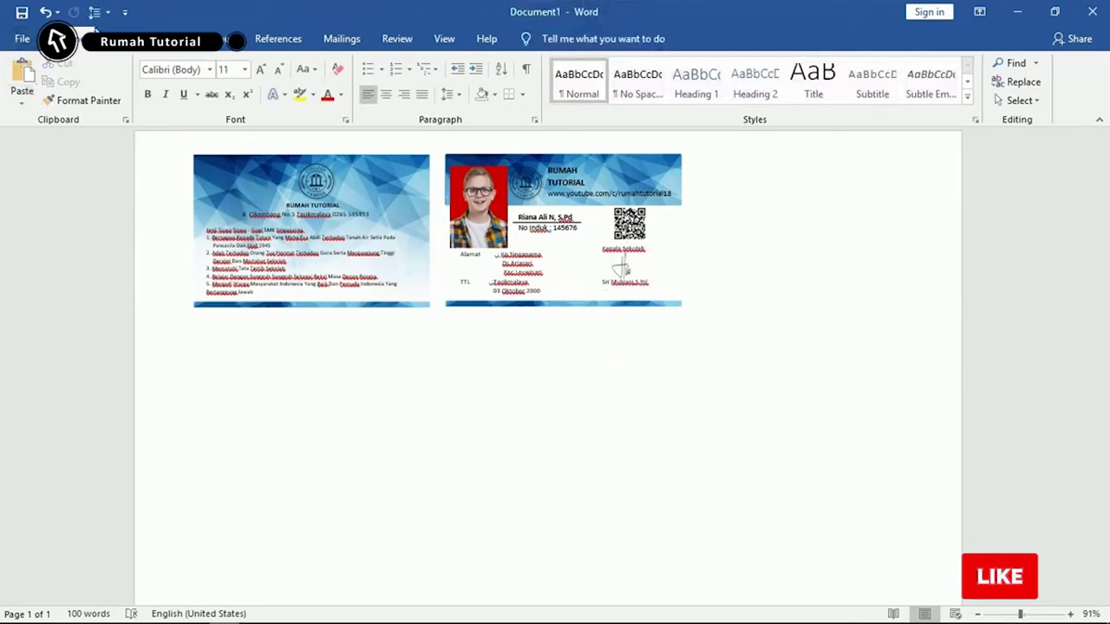
{"action": "left_click", "coordinate": [119, 38]}
{"action": "left_click", "coordinate": [171, 102]}
{"action": "left_click", "coordinate": [219, 139]}
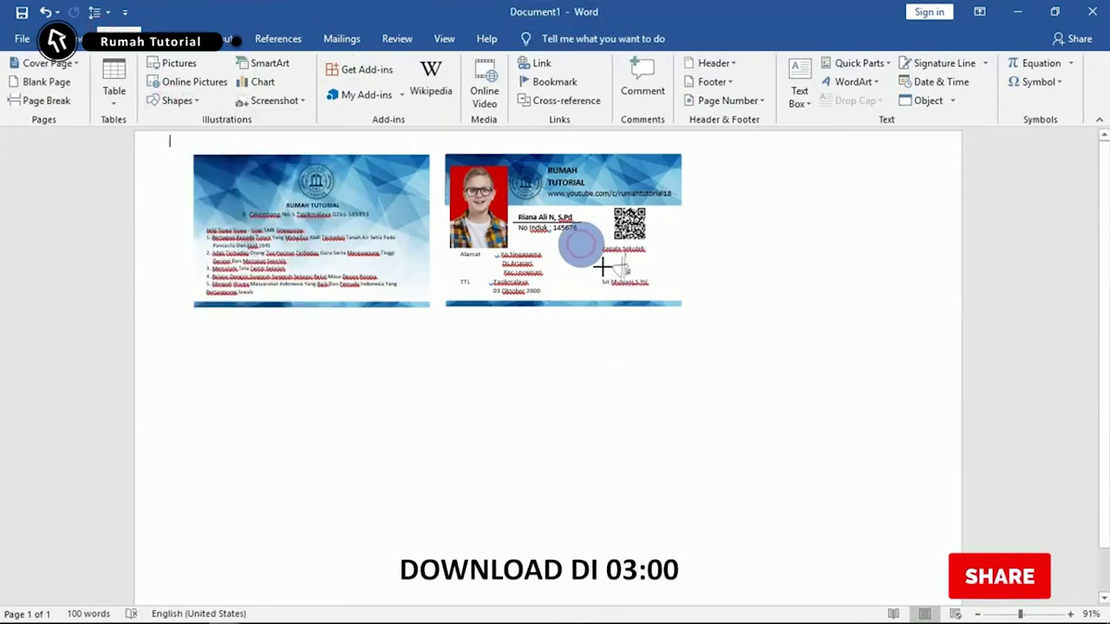
Draw a circle beside Kepala Sekolah and fill it with the stampel stamp image.
{"action": "left_click_drag", "start_coordinate": [559, 225], "coordinate": [602, 268]}
{"action": "right_click", "coordinate": [586, 243]}
{"action": "left_click", "coordinate": [639, 197]}
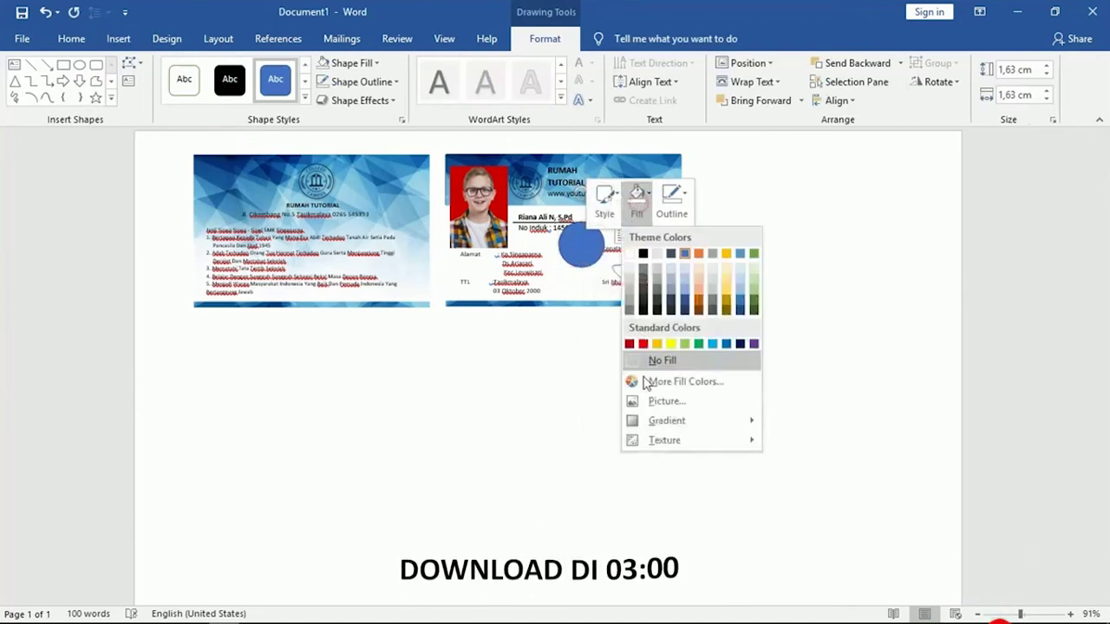
{"action": "left_click", "coordinate": [666, 401]}
{"action": "left_click", "coordinate": [553, 355]}
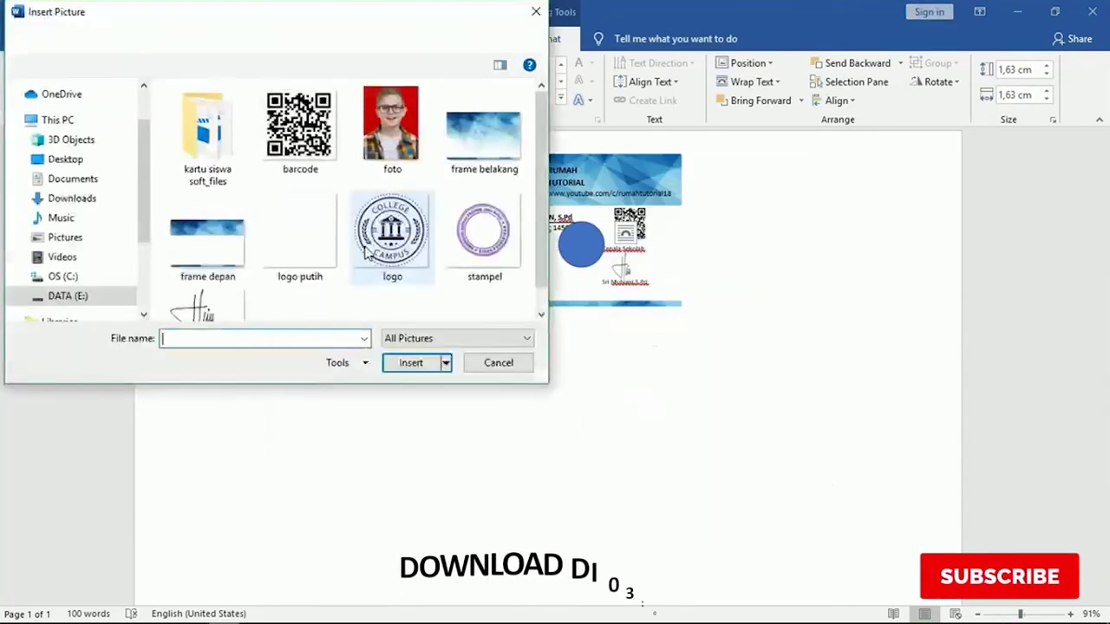
{"action": "left_click", "coordinate": [497, 242]}
{"action": "double_click", "coordinate": [497, 242]}
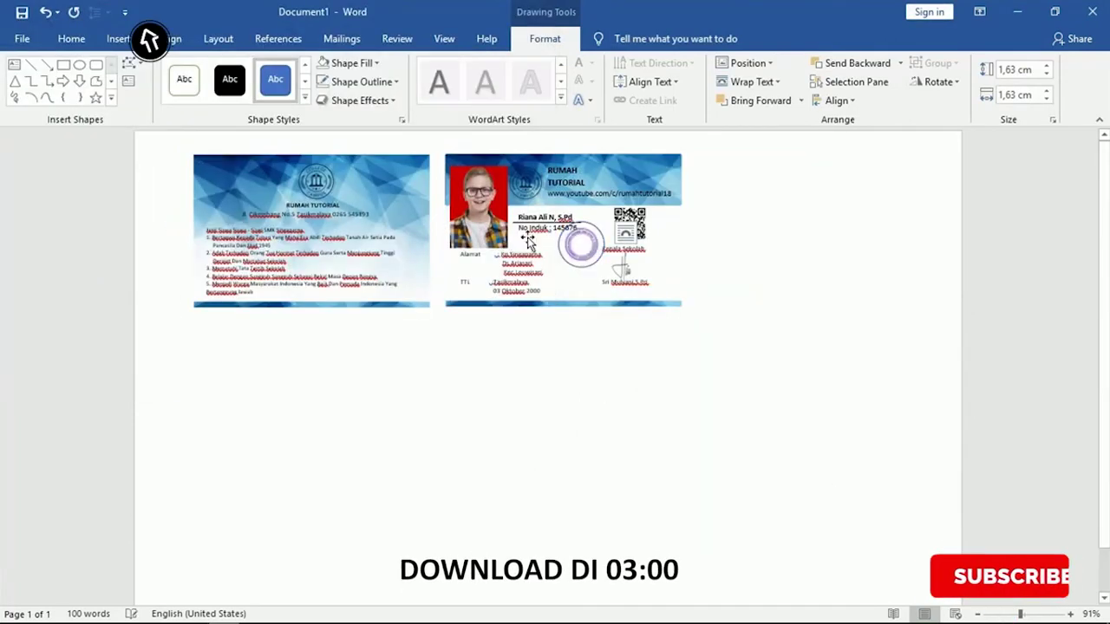
{"action": "right_click", "coordinate": [576, 248]}
{"action": "left_click", "coordinate": [661, 208]}
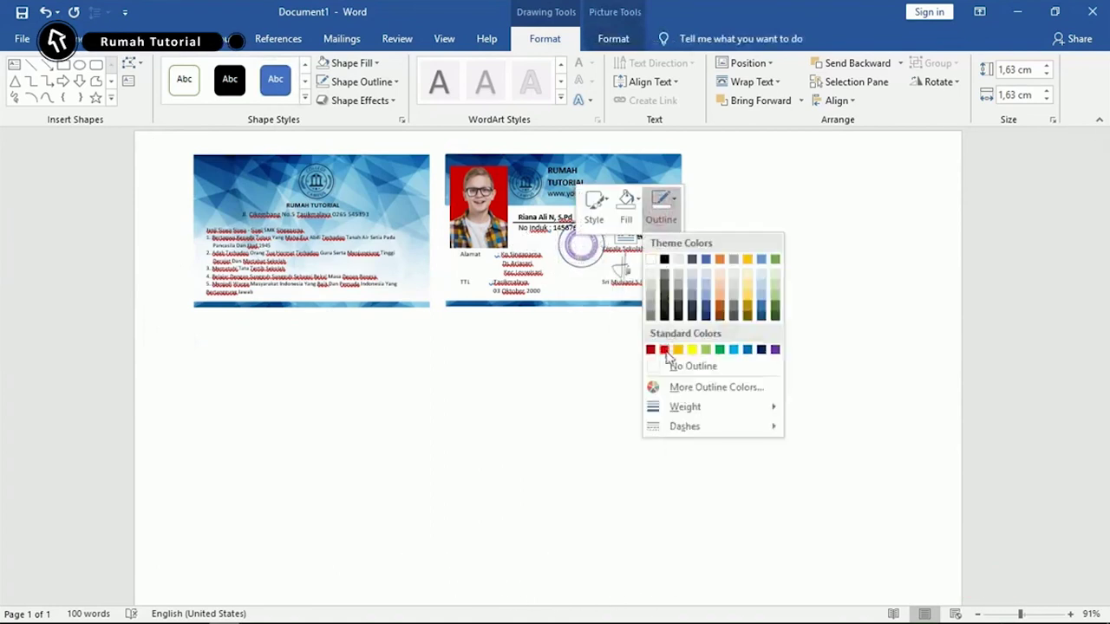